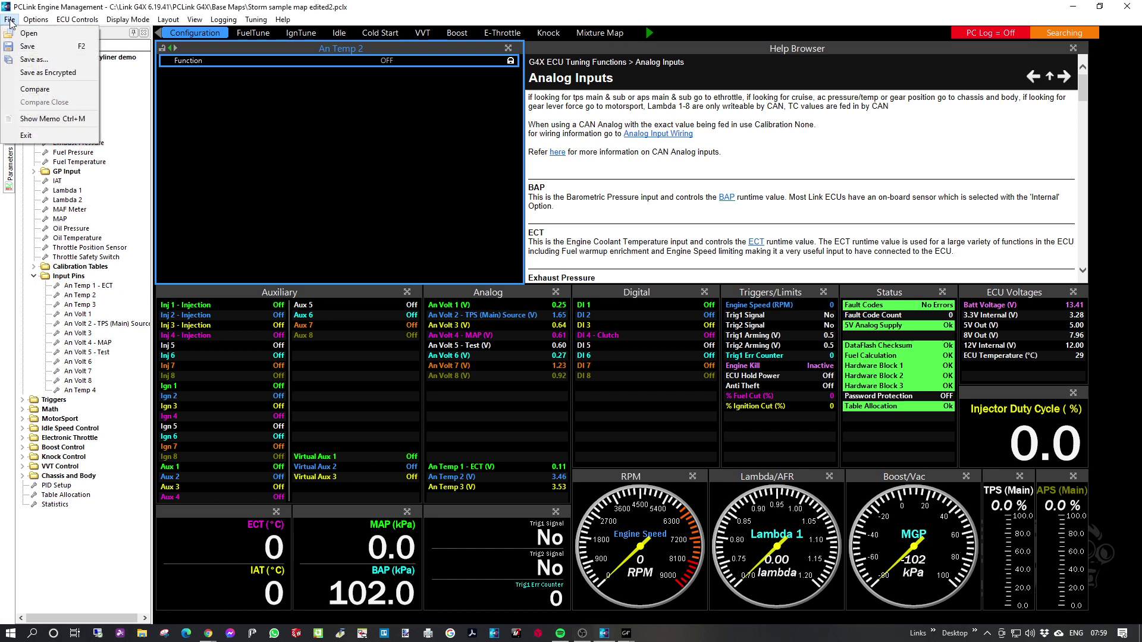
# Open the base map Storm sample map Demo.pclx, saving the changes in the currently open map
pyautogui.click(21, 35)
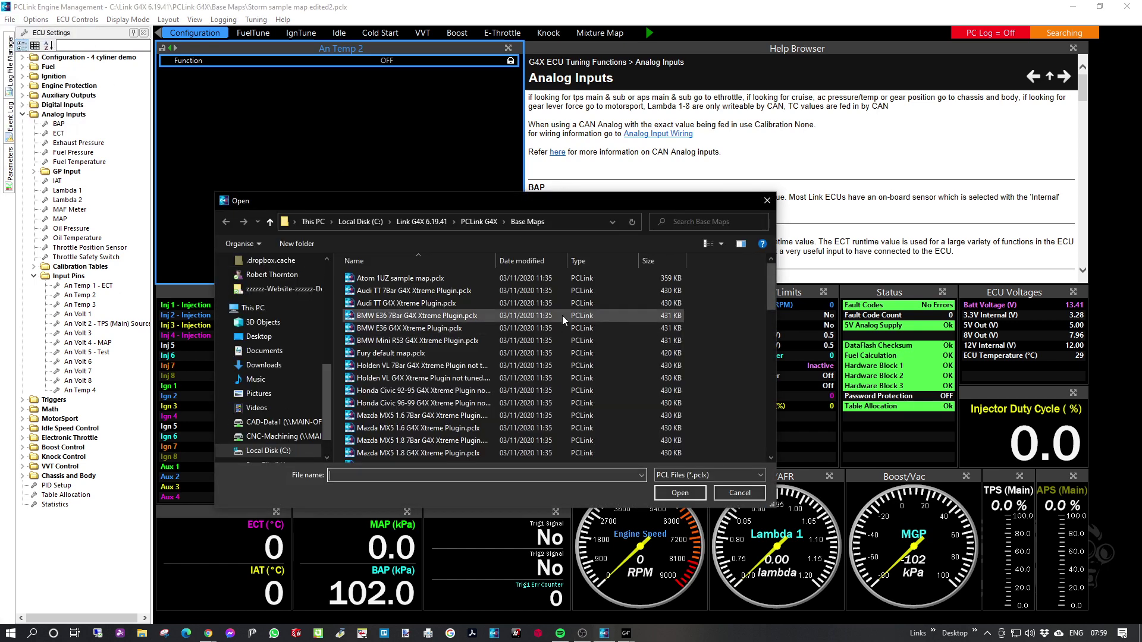
pyautogui.scroll(-10, 456, 363)
pyautogui.scroll(-5, 456, 363)
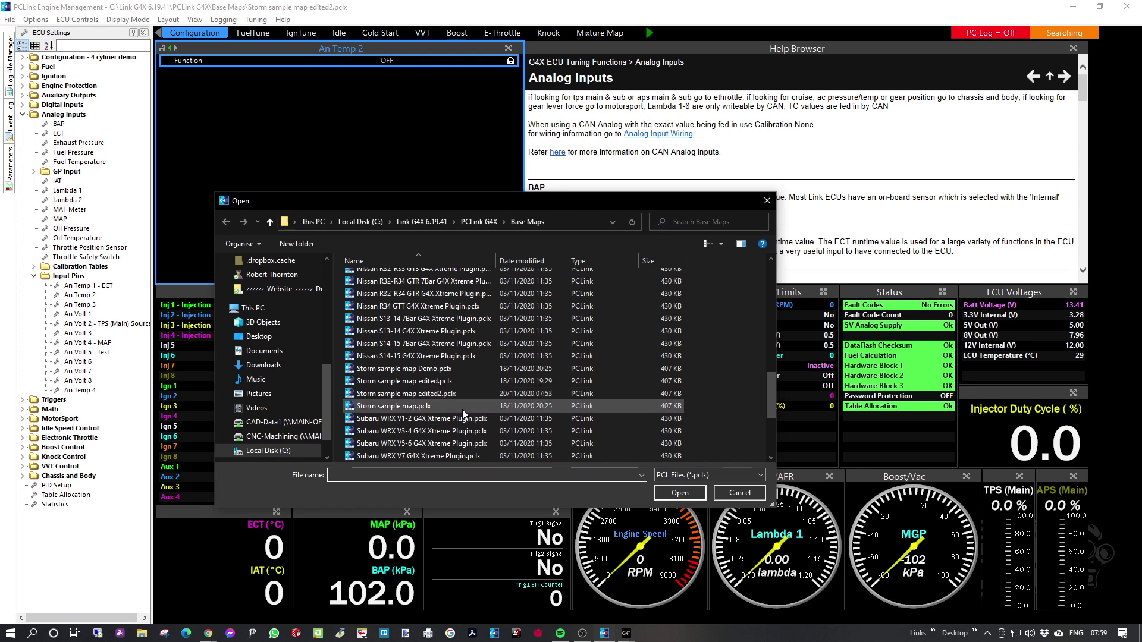
pyautogui.click(455, 368)
pyautogui.click(695, 497)
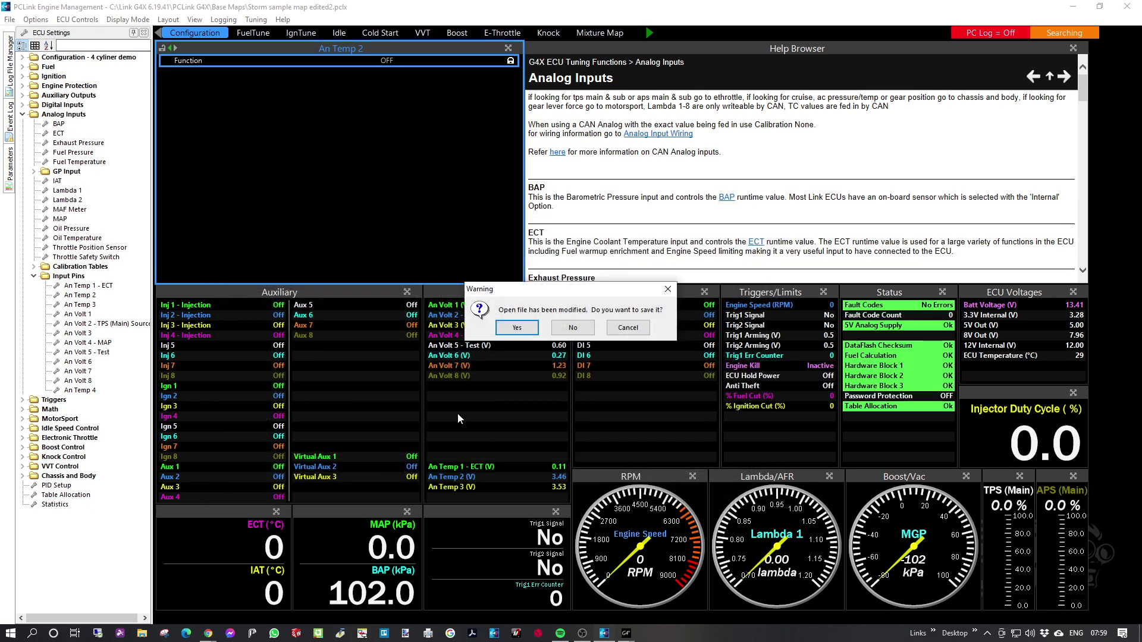
pyautogui.click(523, 331)
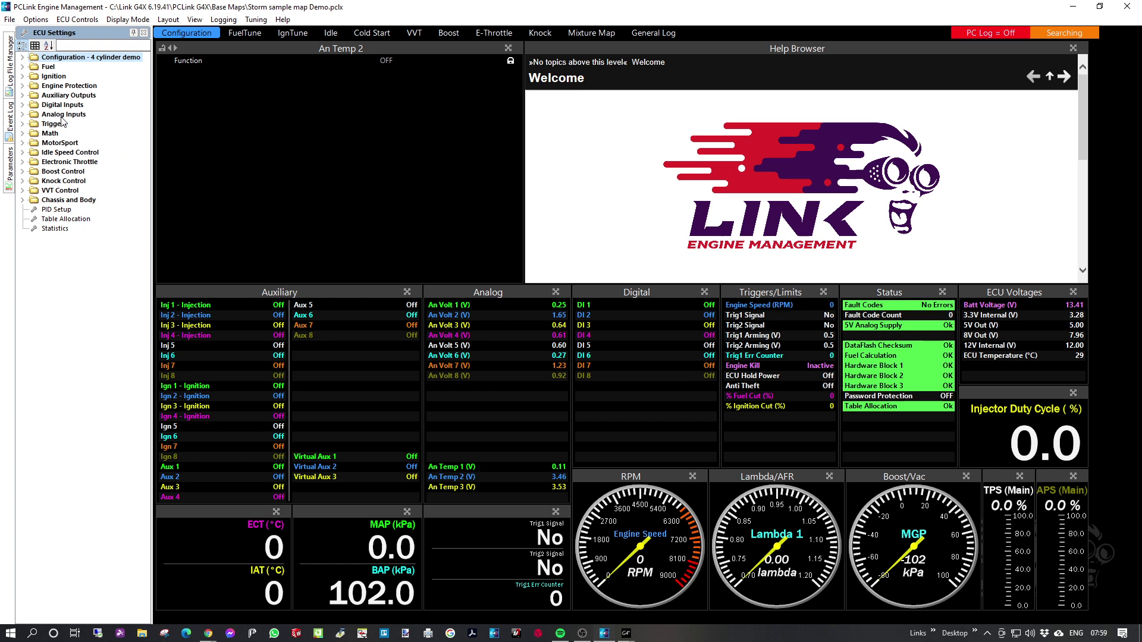
# Show the settings of the An Temp 1 input pin among the analog inputs
pyautogui.click(28, 115)
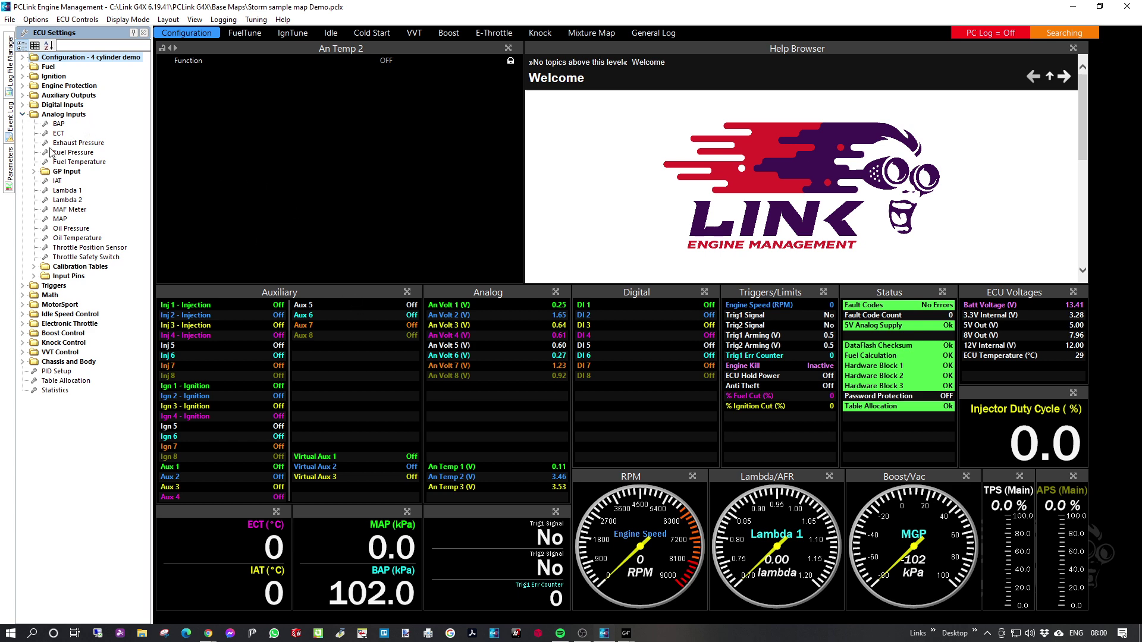
pyautogui.doubleClick(58, 278)
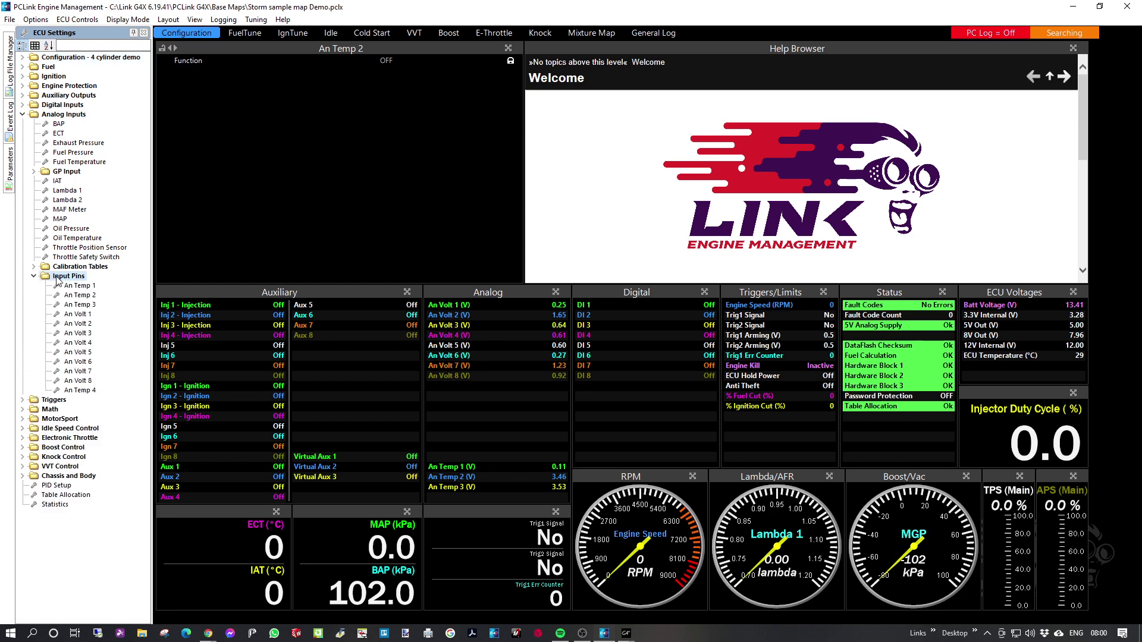
pyautogui.click(80, 286)
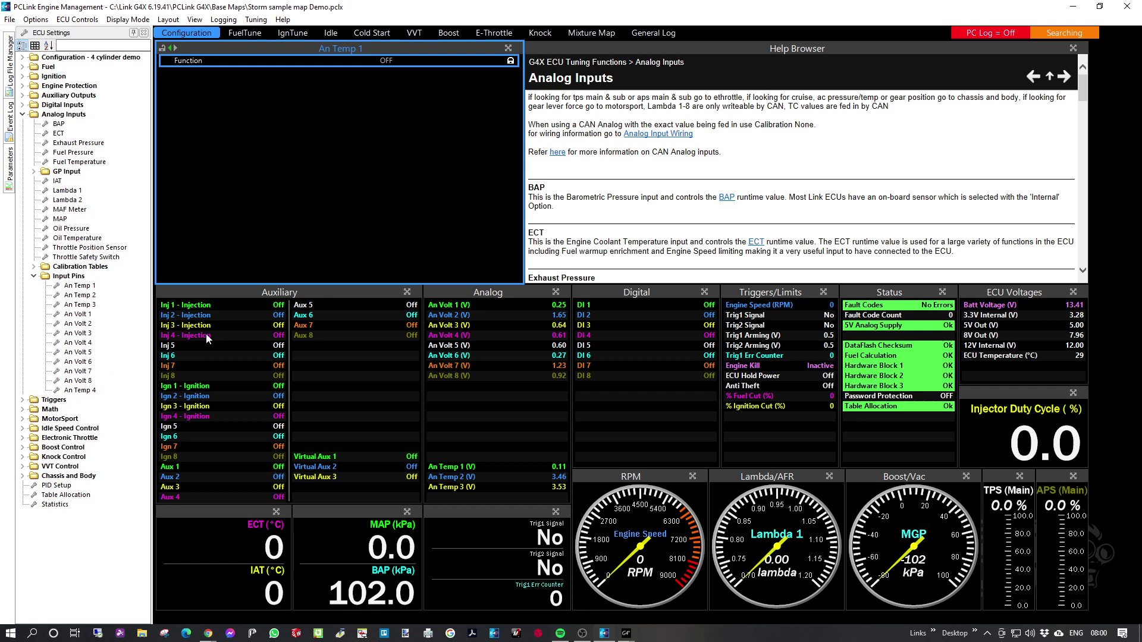
# Set the source of the ECT analog input to An Temp 1
pyautogui.click(58, 134)
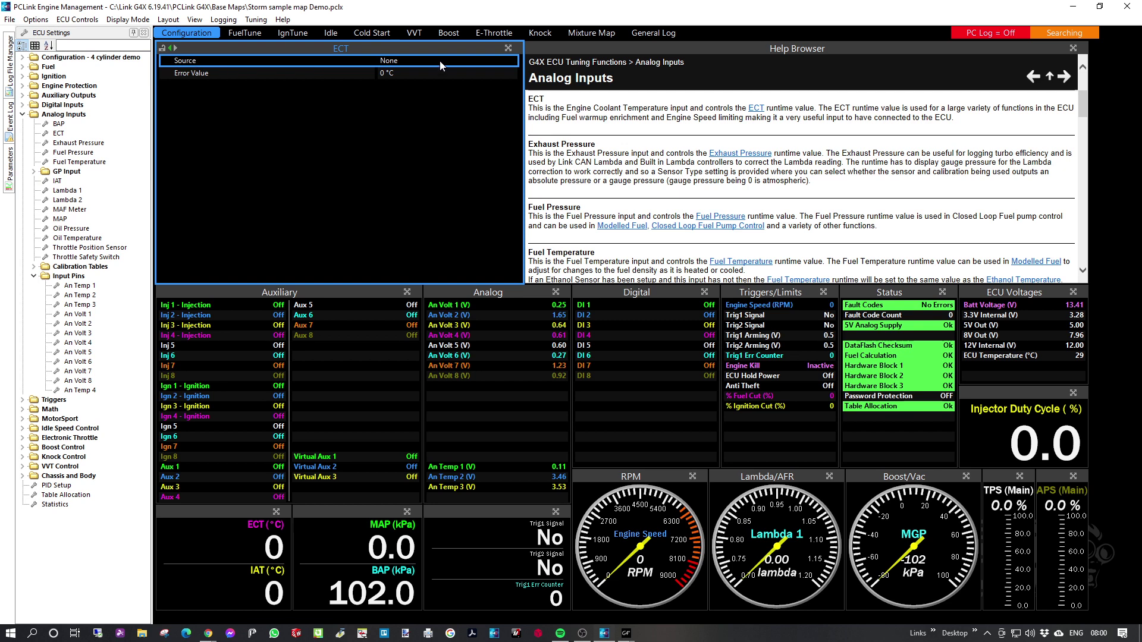
pyautogui.doubleClick(398, 60)
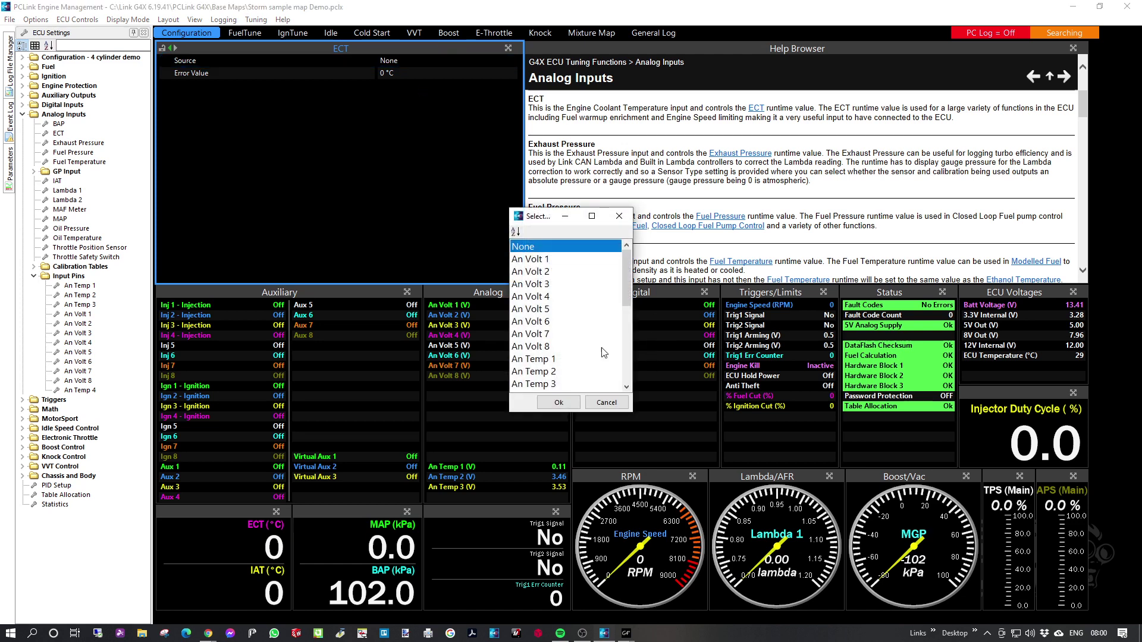
pyautogui.doubleClick(533, 359)
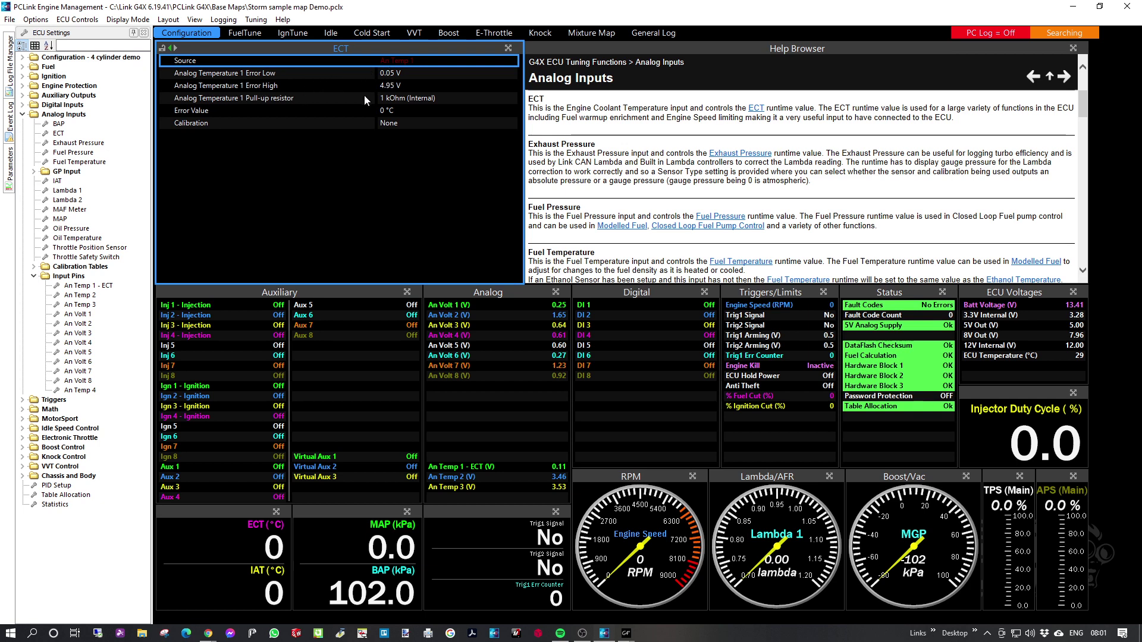
# Try 0.5 and 4 V as the Analog Temperature 1 Error Low limit of the ECT input
pyautogui.click(397, 74)
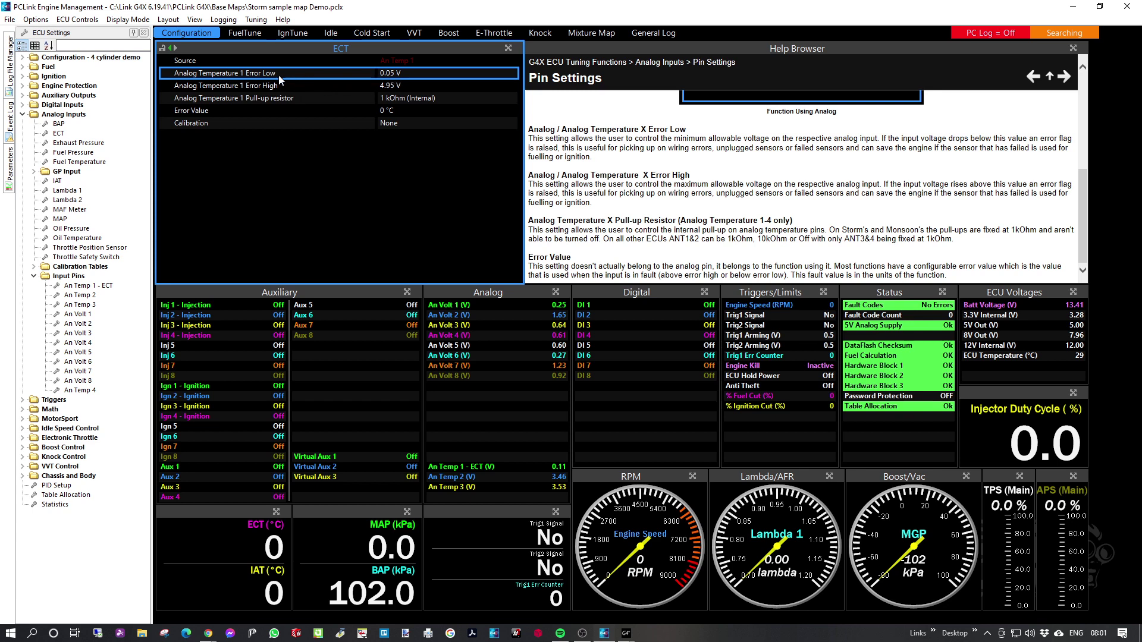
pyautogui.click(227, 89)
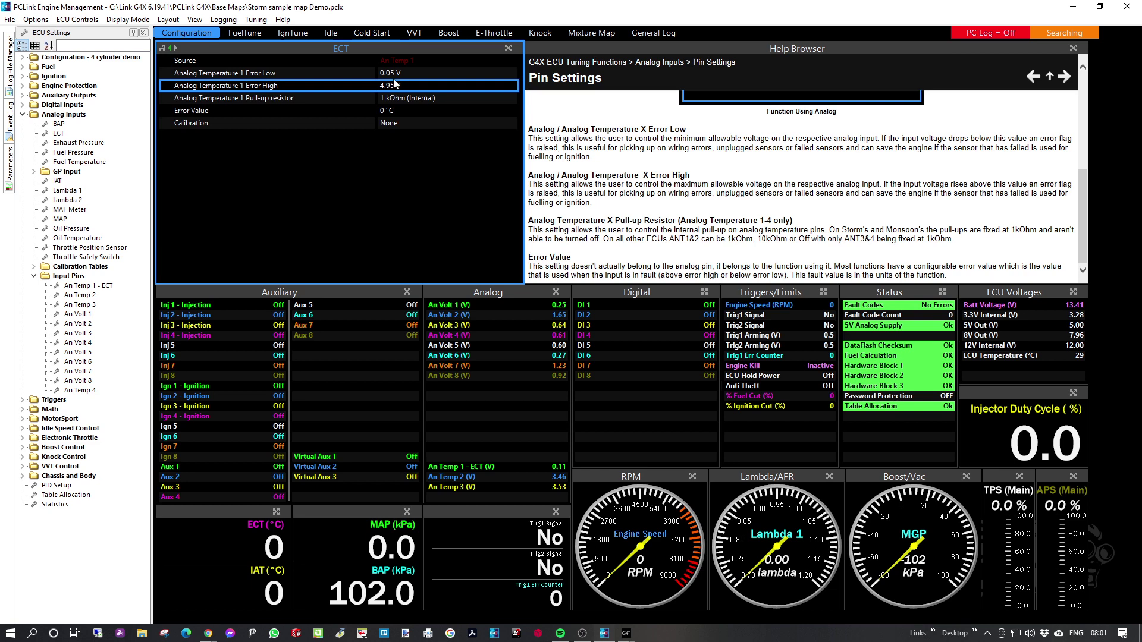
pyautogui.click(398, 71)
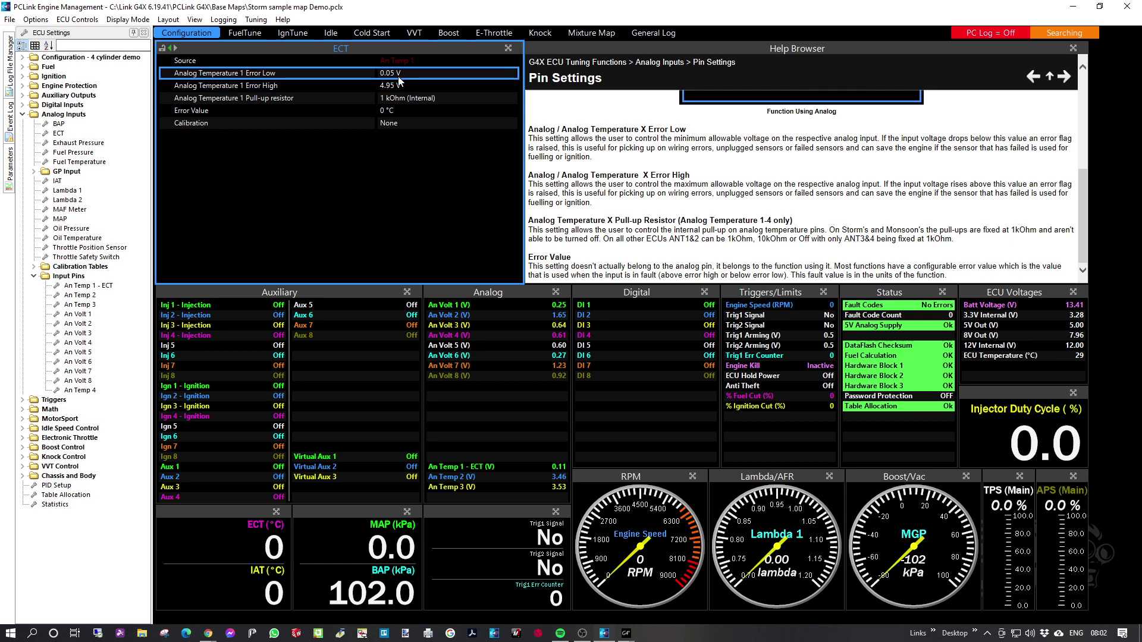
pyautogui.write('0.5')
pyautogui.press('Return')
pyautogui.write('004')
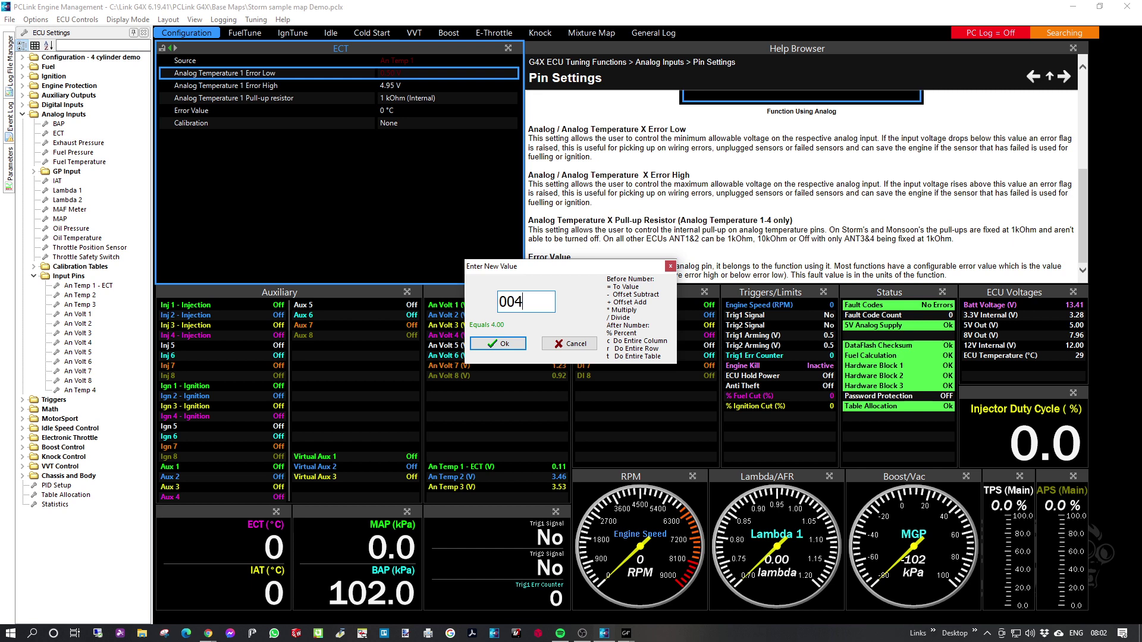
pyautogui.press('BackSpace')
pyautogui.press('BackSpace')
pyautogui.press('BackSpace')
pyautogui.write('4')
pyautogui.press('Return')
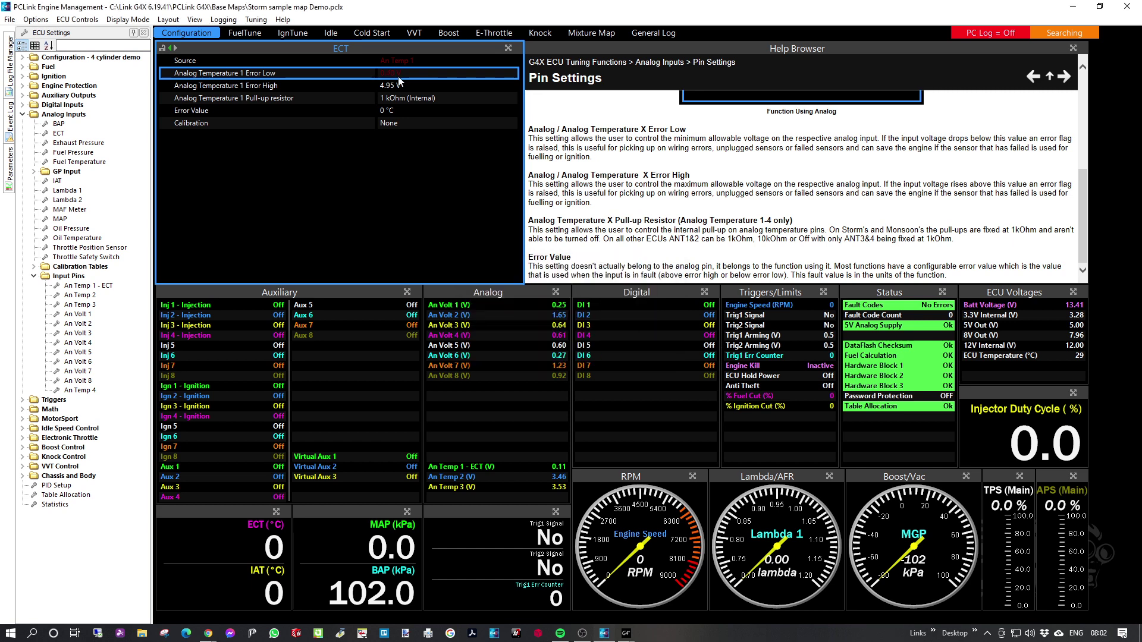
# Set the ECT input's Analog Temperature 1 Error Low to 0.05 V
pyautogui.write('0.0')
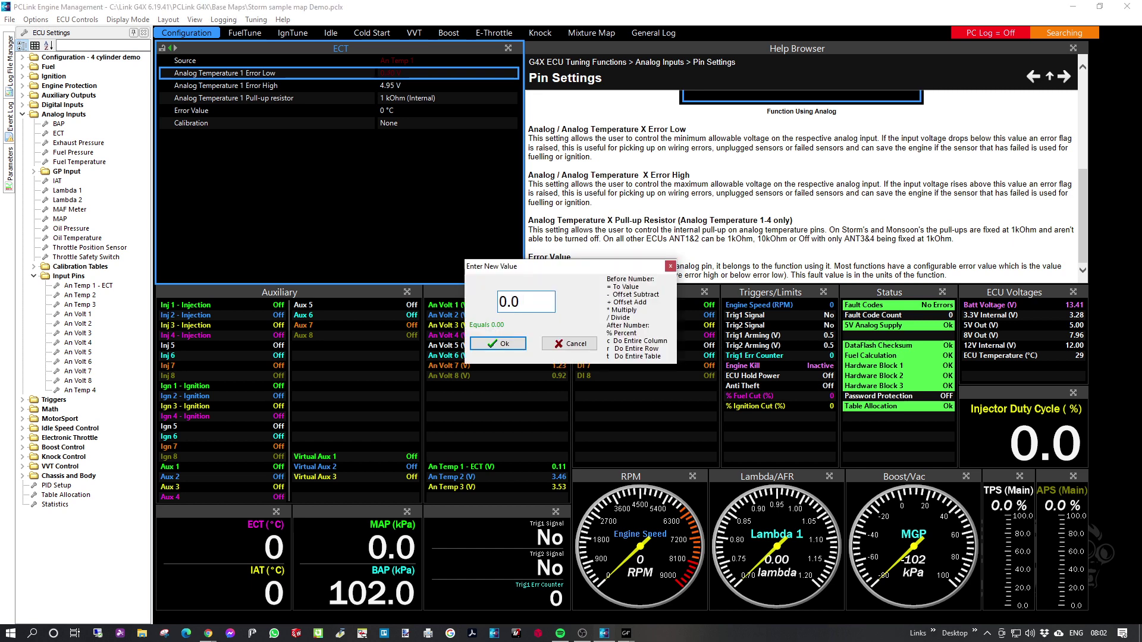
pyautogui.write('5')
pyautogui.press('Return')
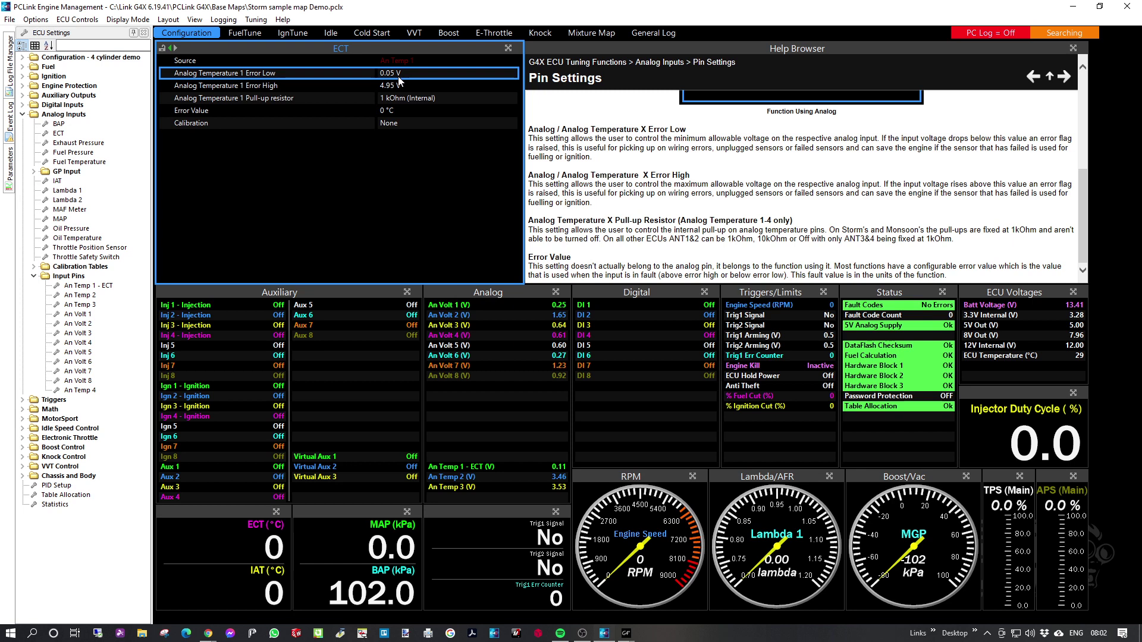
# Choose 1 kOhm (Internal) as the ECT input's pull-up resistor and set its Error Value to 90 °C
pyautogui.doubleClick(407, 97)
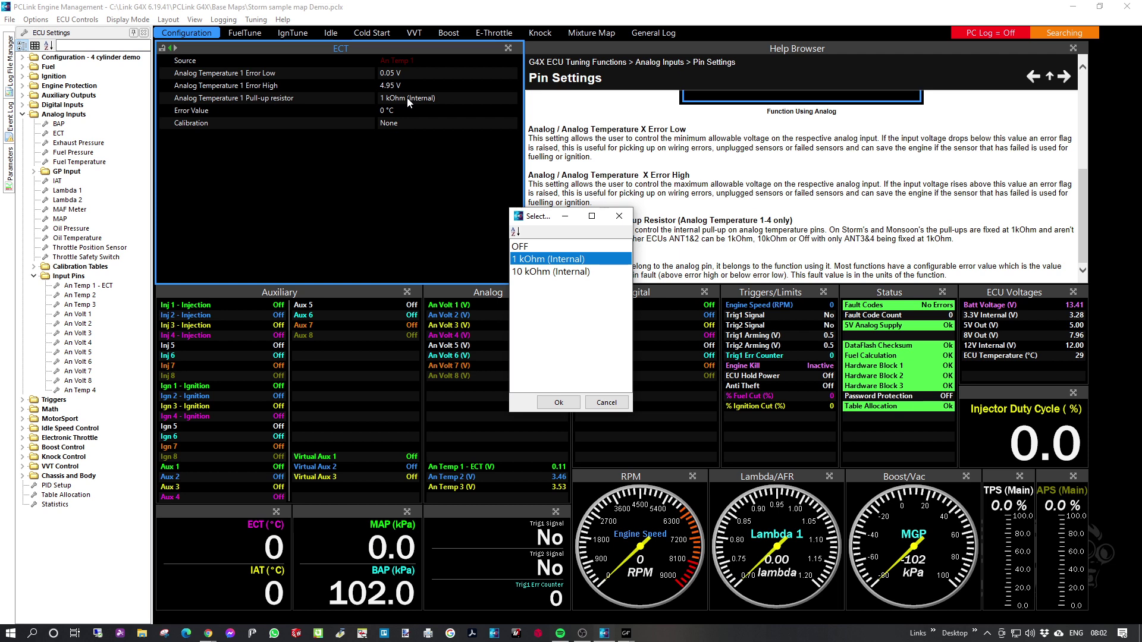
pyautogui.click(565, 402)
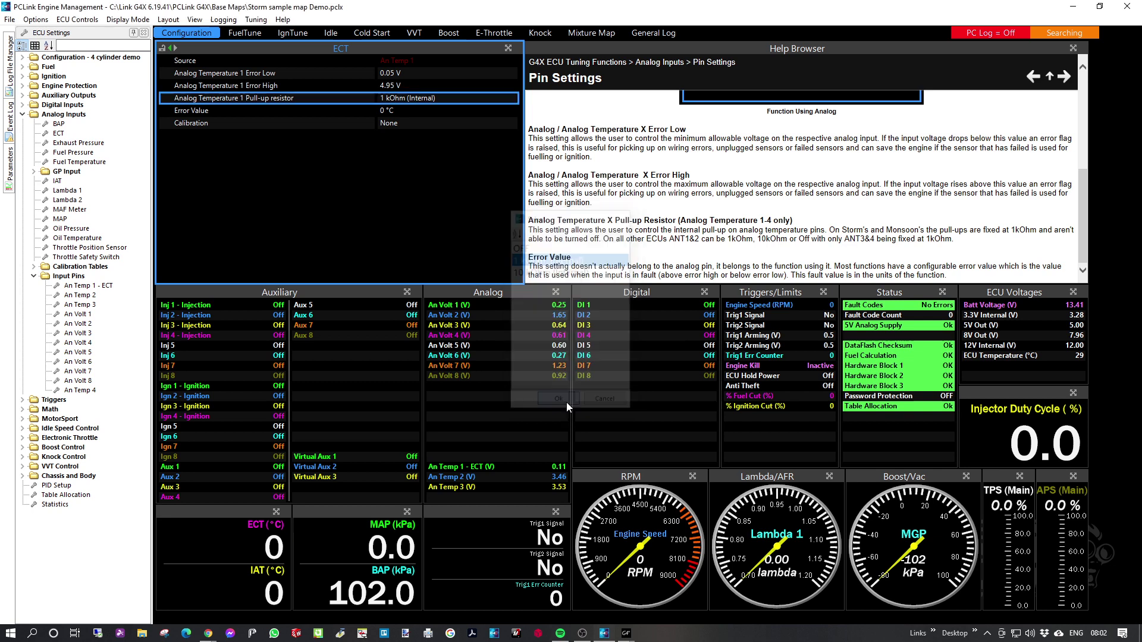
pyautogui.doubleClick(398, 111)
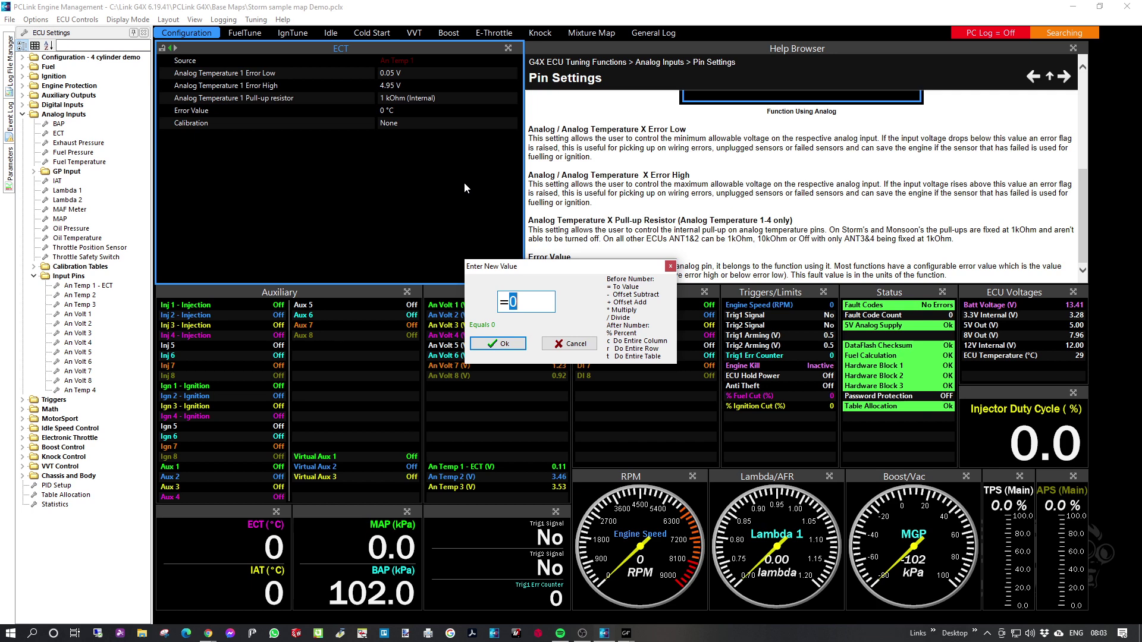
pyautogui.write('90')
pyautogui.press('Return')
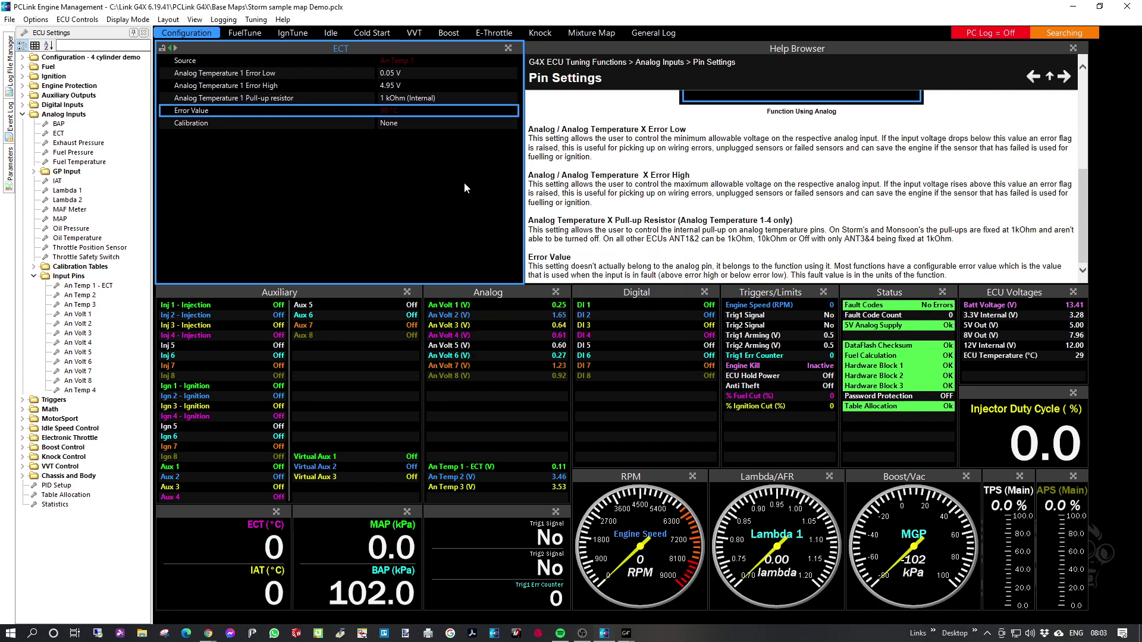
# Set the calibration of the ECT input to Std Bosch NTC
pyautogui.doubleClick(404, 121)
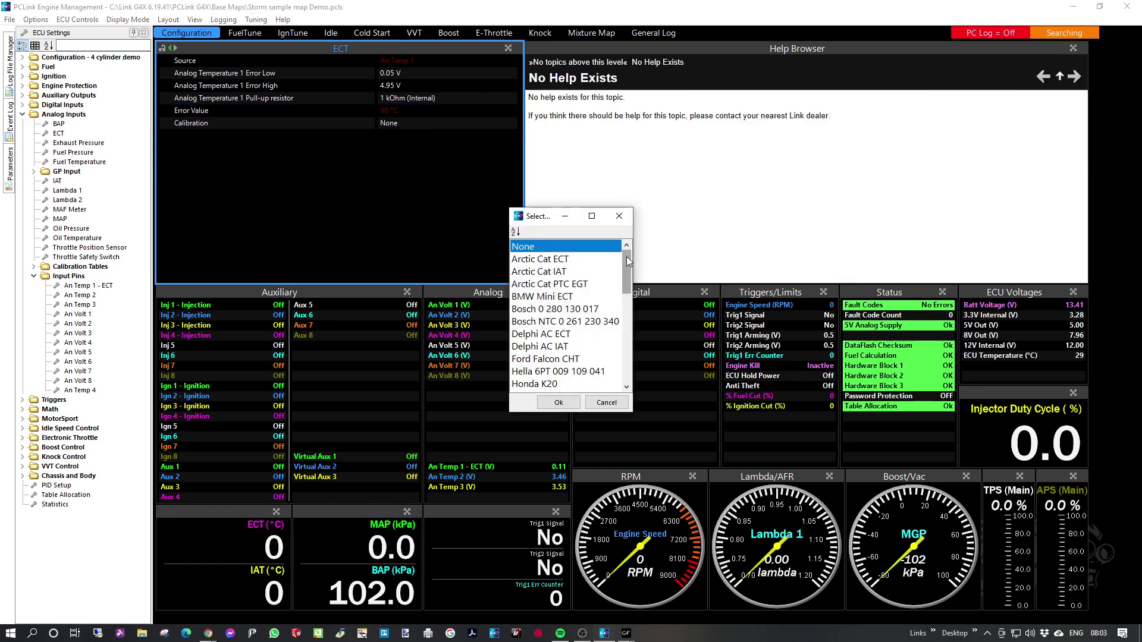
pyautogui.moveTo(626, 256); pyautogui.dragTo(630, 325)
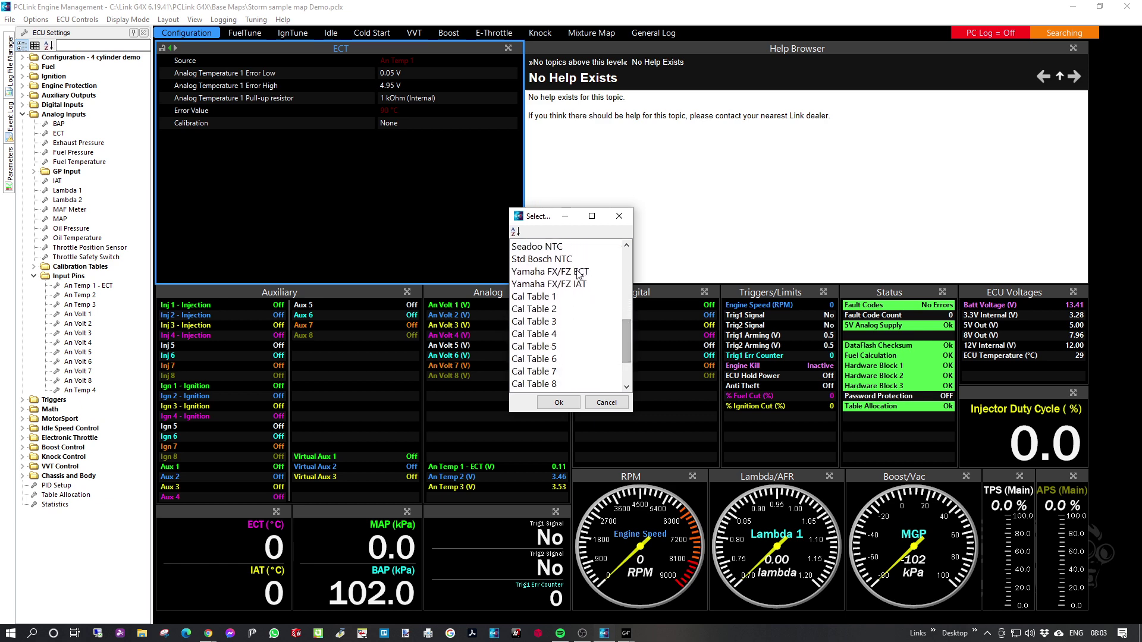
pyautogui.click(534, 262)
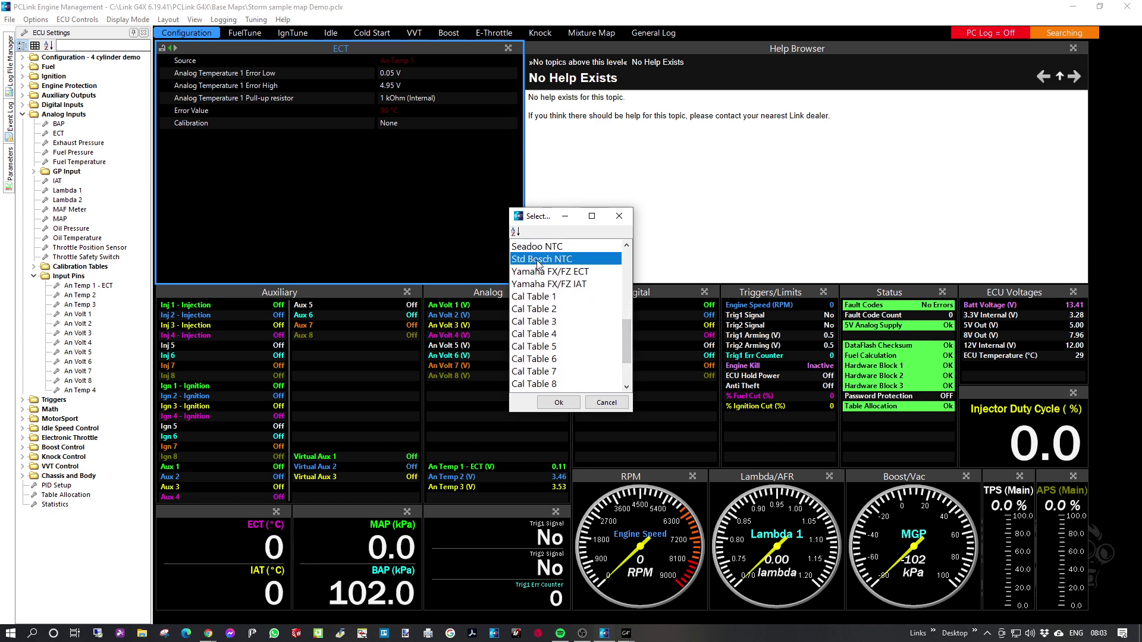
pyautogui.doubleClick(538, 263)
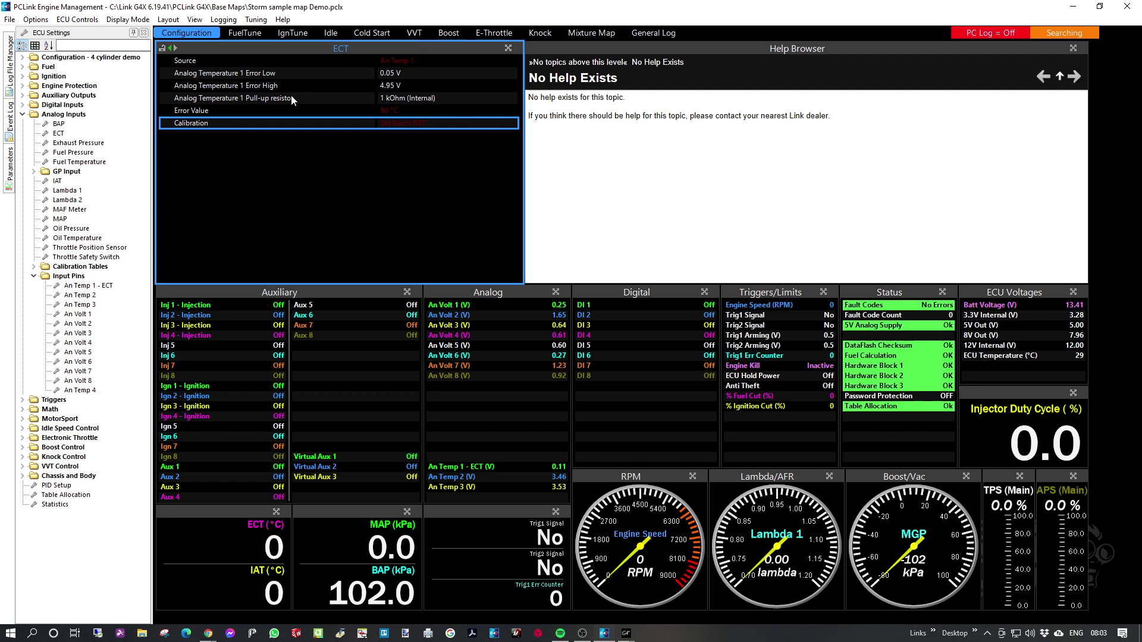
# Save the map as Storm sample map edited2.pclx in the Base Maps folder, replacing the existing file
pyautogui.click(9, 19)
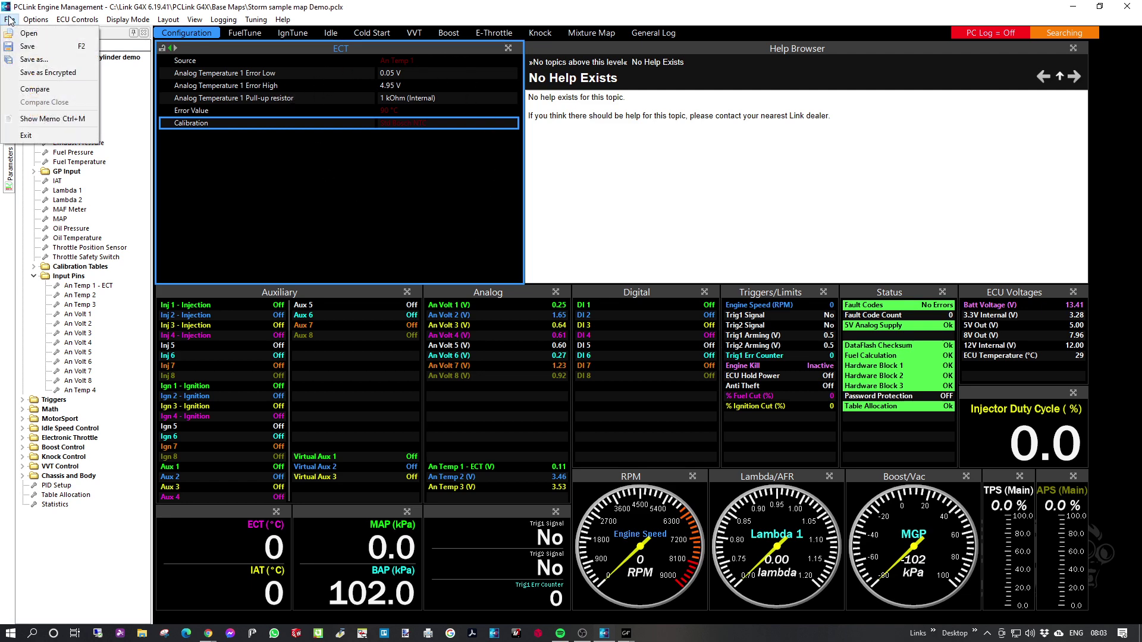
pyautogui.click(37, 59)
pyautogui.scroll(-2, 426, 368)
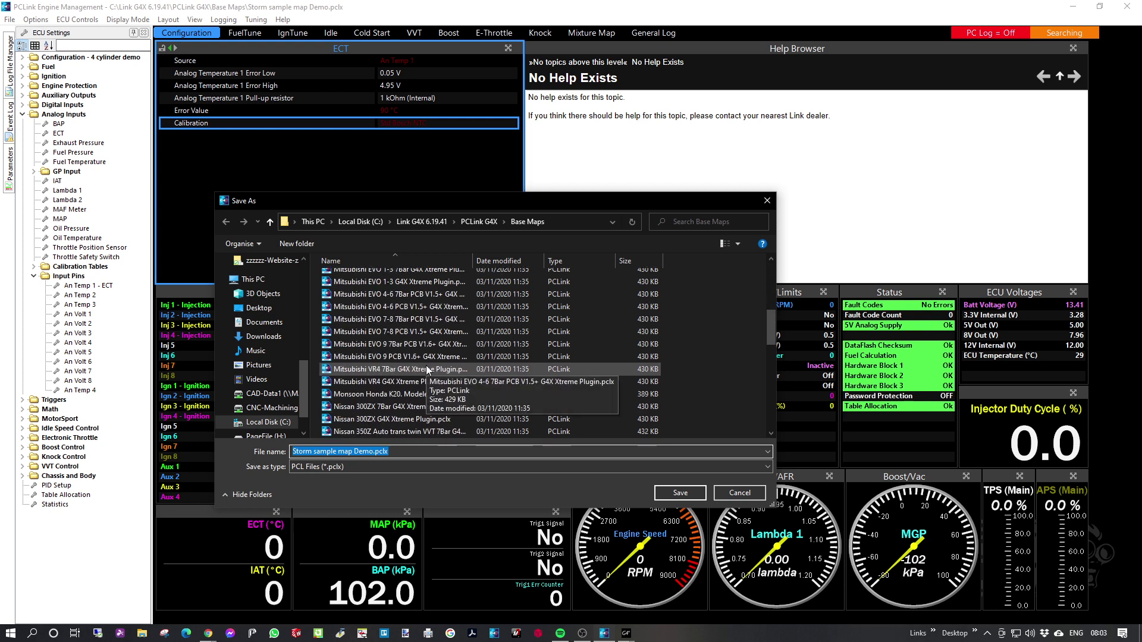
pyautogui.scroll(-5, 426, 365)
pyautogui.click(415, 282)
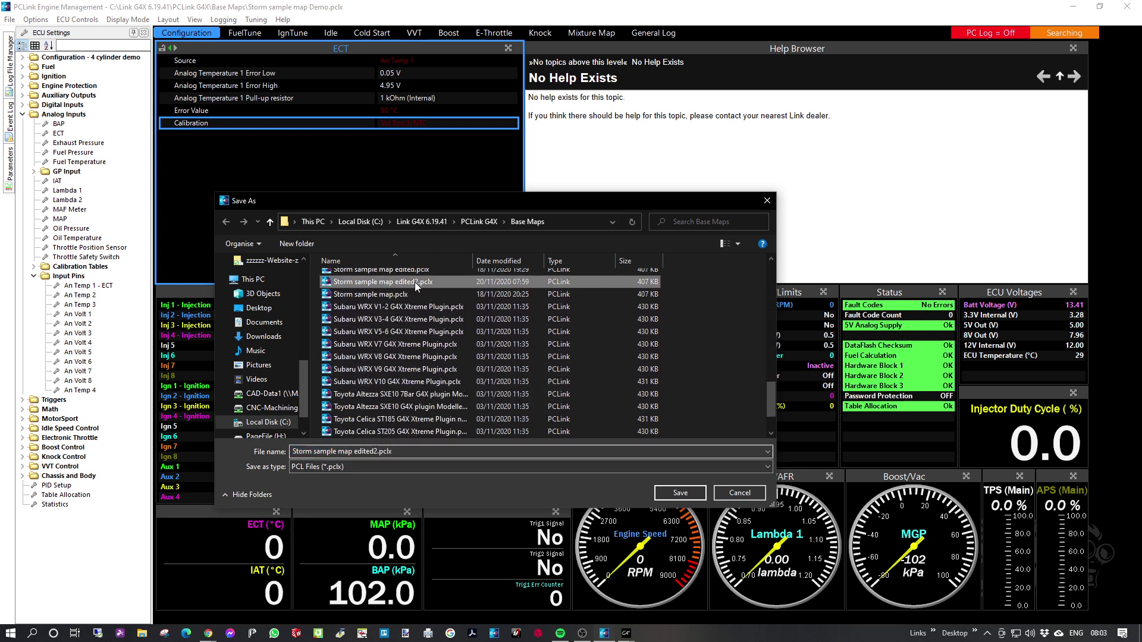
pyautogui.click(690, 493)
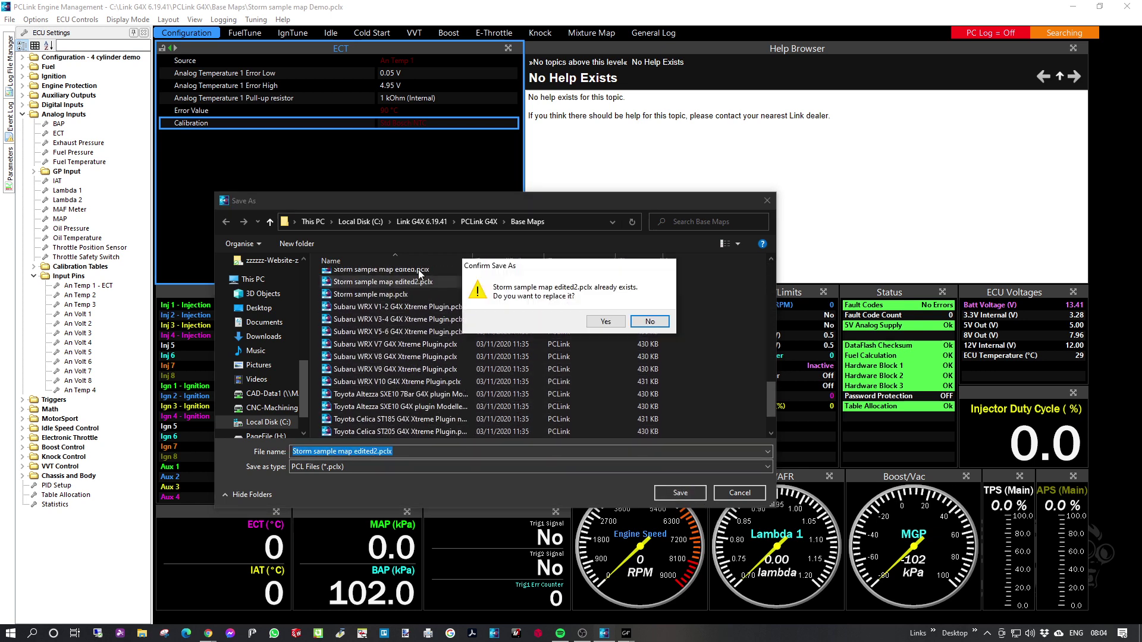
pyautogui.click(599, 323)
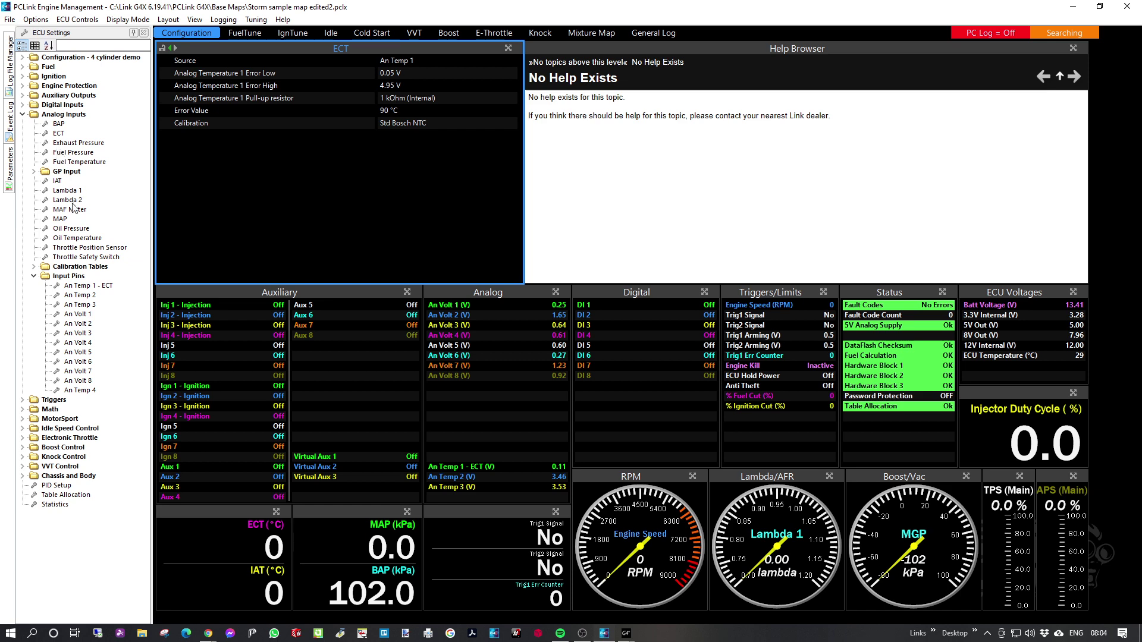
# Set the throttle position sensor's TPS (Main) Source to An Volt 2
pyautogui.click(68, 248)
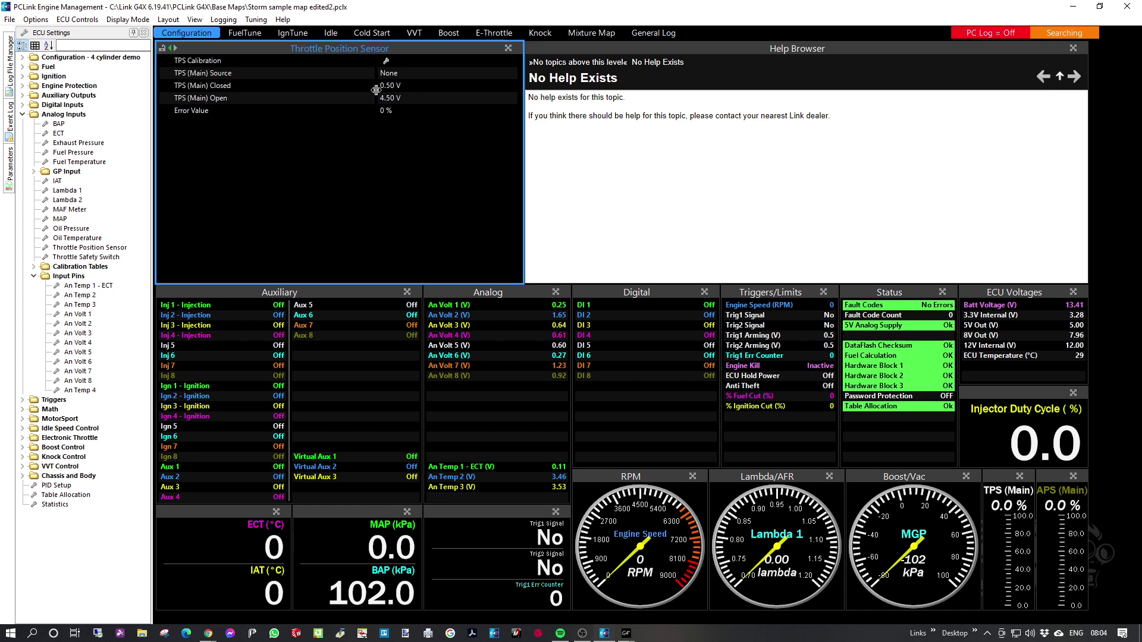
pyautogui.doubleClick(408, 77)
pyautogui.doubleClick(547, 271)
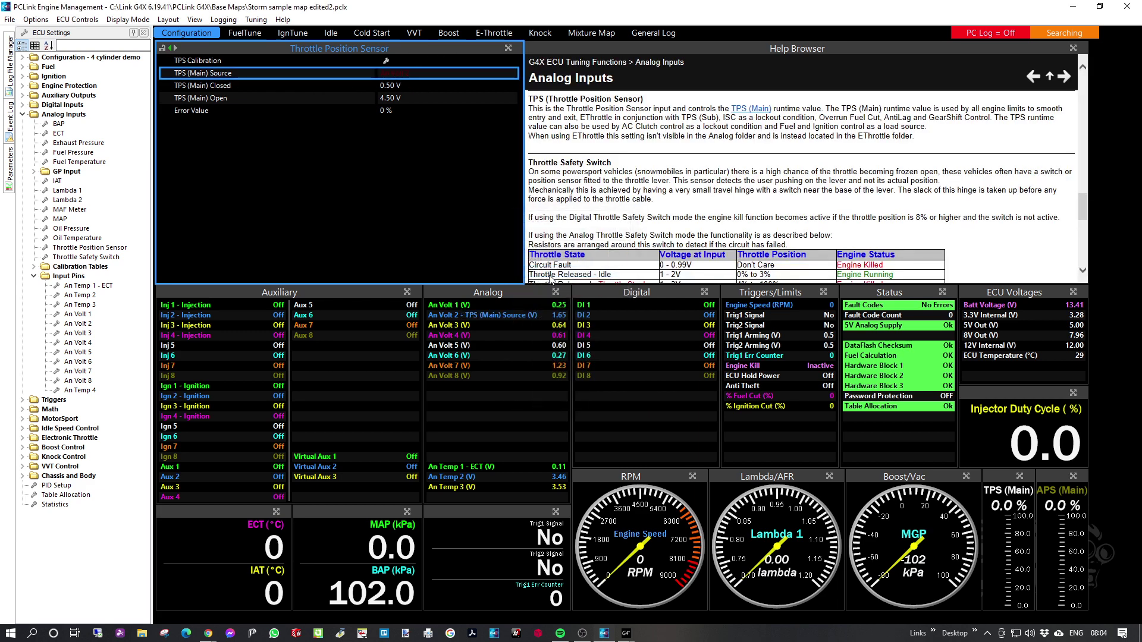
# Set the throttle position sensor's Analog 2 Error Low to 0.3 V and Analog 2 Error High to 4.4 V
pyautogui.click(391, 87)
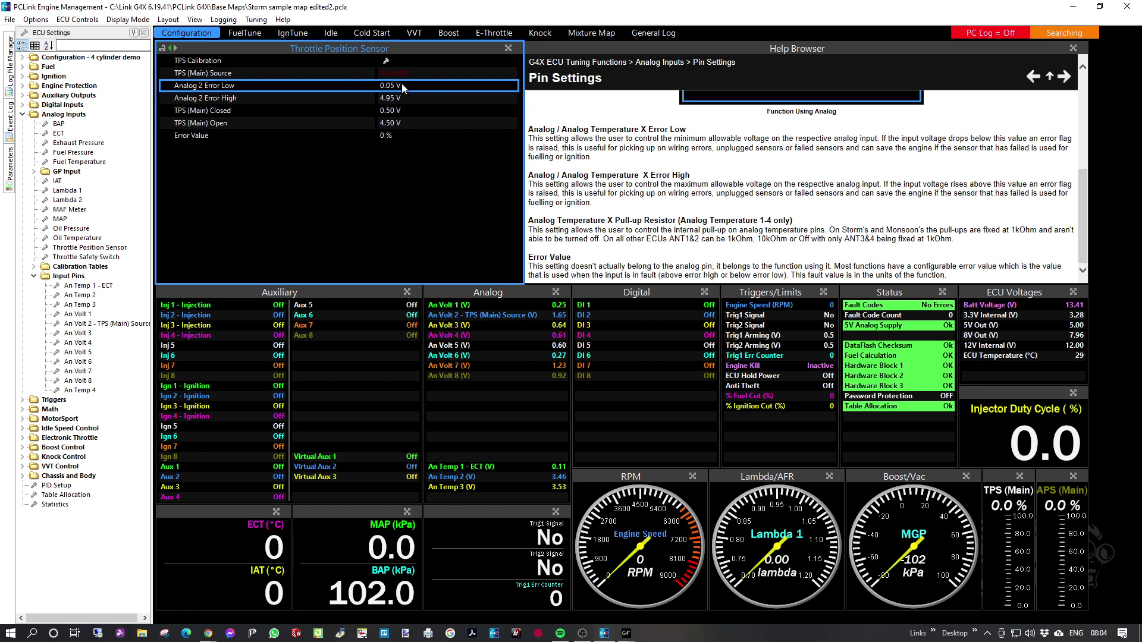
pyautogui.write('0.3')
pyautogui.press('Return')
pyautogui.click(400, 99)
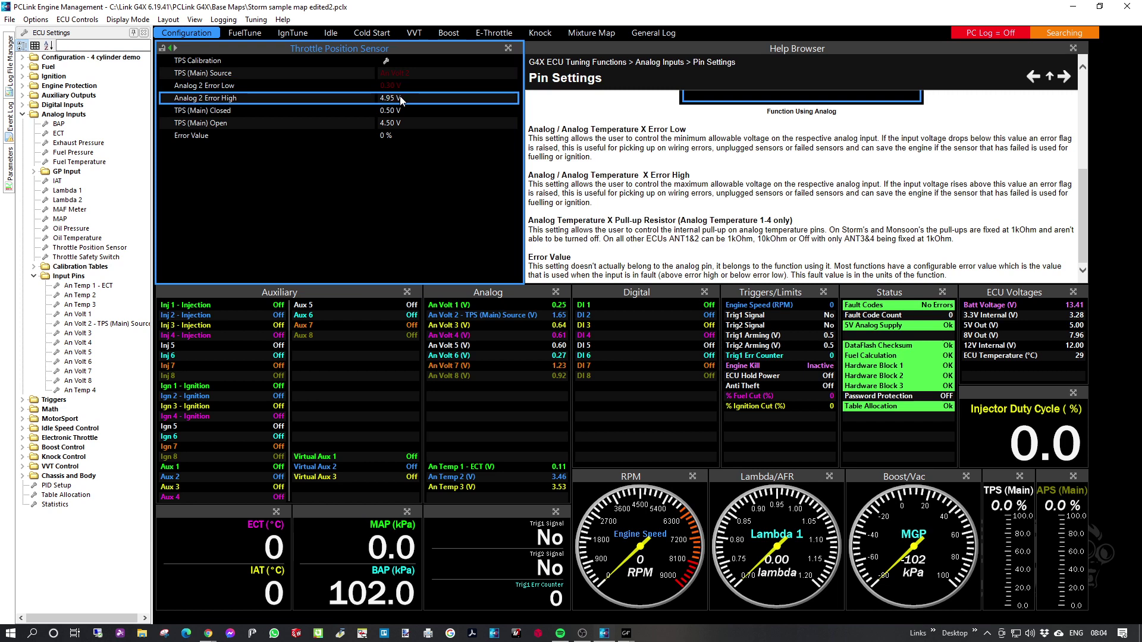
pyautogui.write('4.4')
pyautogui.press('Return')
pyautogui.click(405, 110)
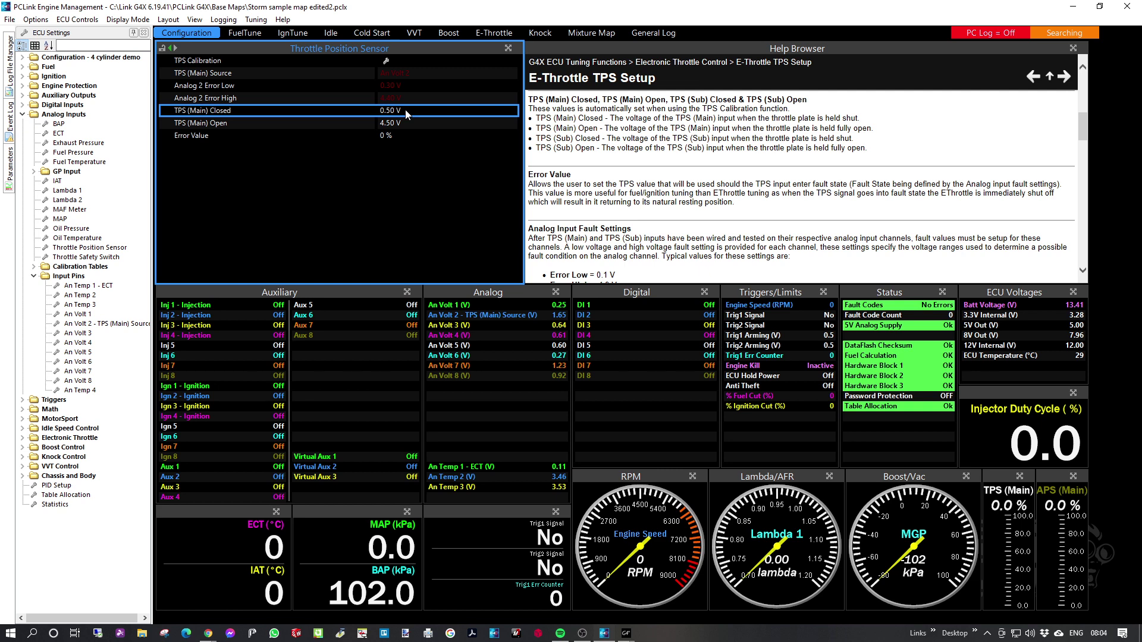
# Set the throttle position sensor's Error Value to 100 % and save the map
pyautogui.doubleClick(397, 135)
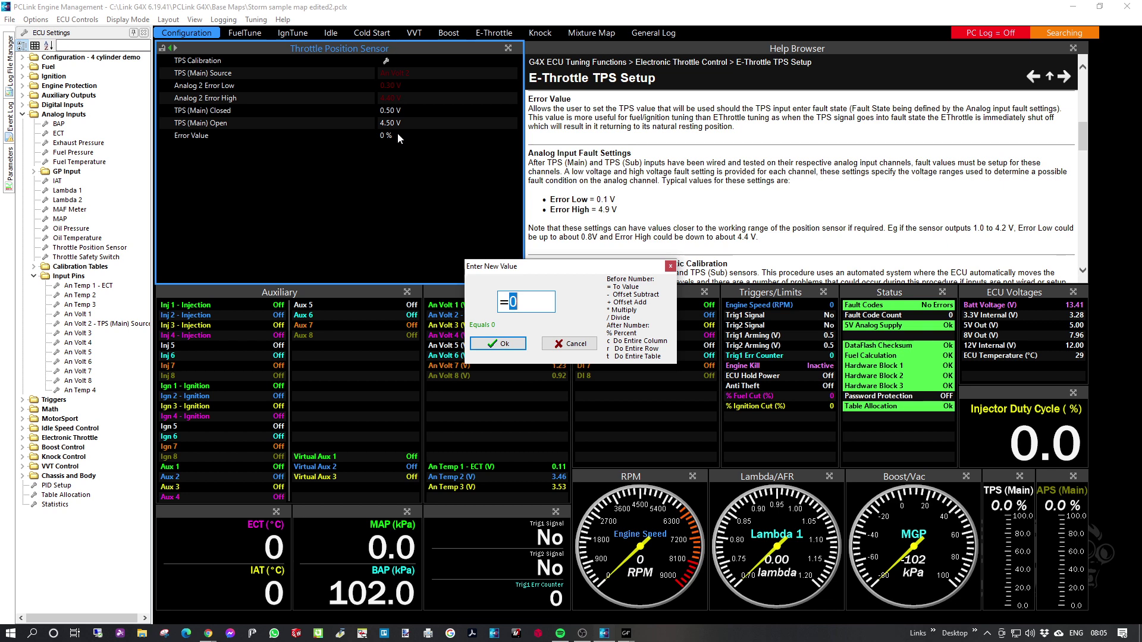
pyautogui.write('100')
pyautogui.press('Return')
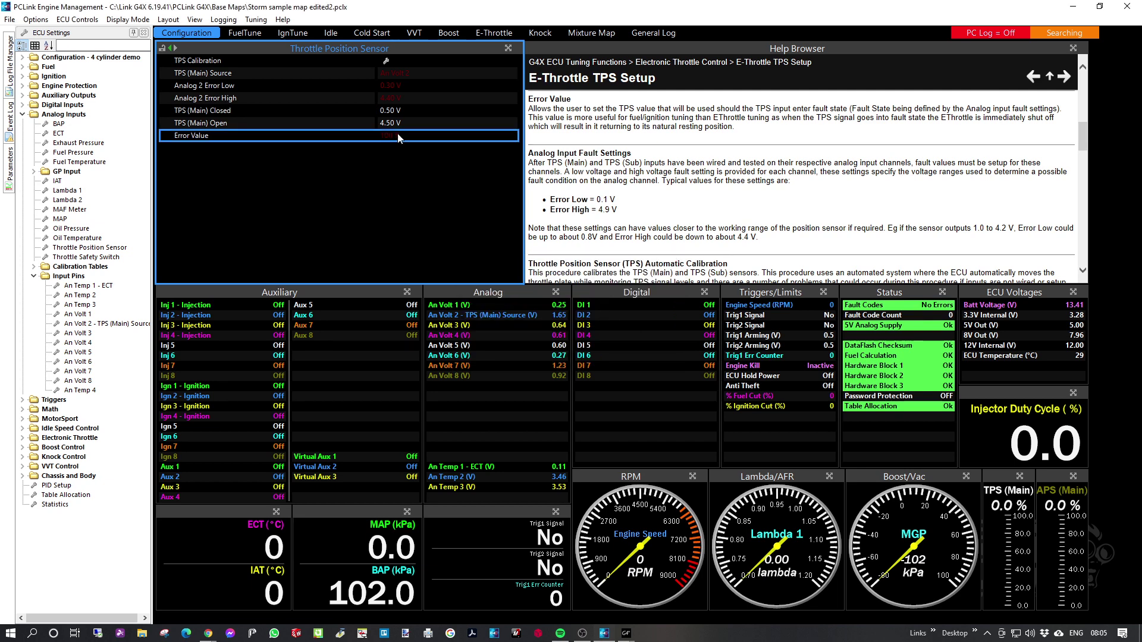
pyautogui.hotkey('ctrl', 's')
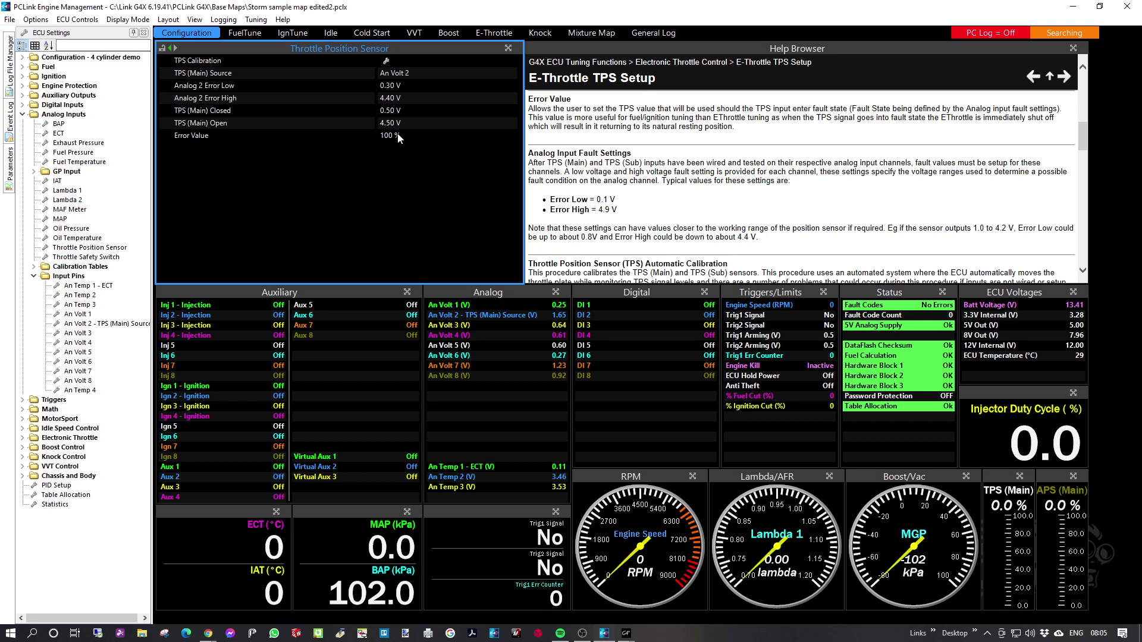
# Set the Source of the MAP sensor input to An Volt 5
pyautogui.click(60, 220)
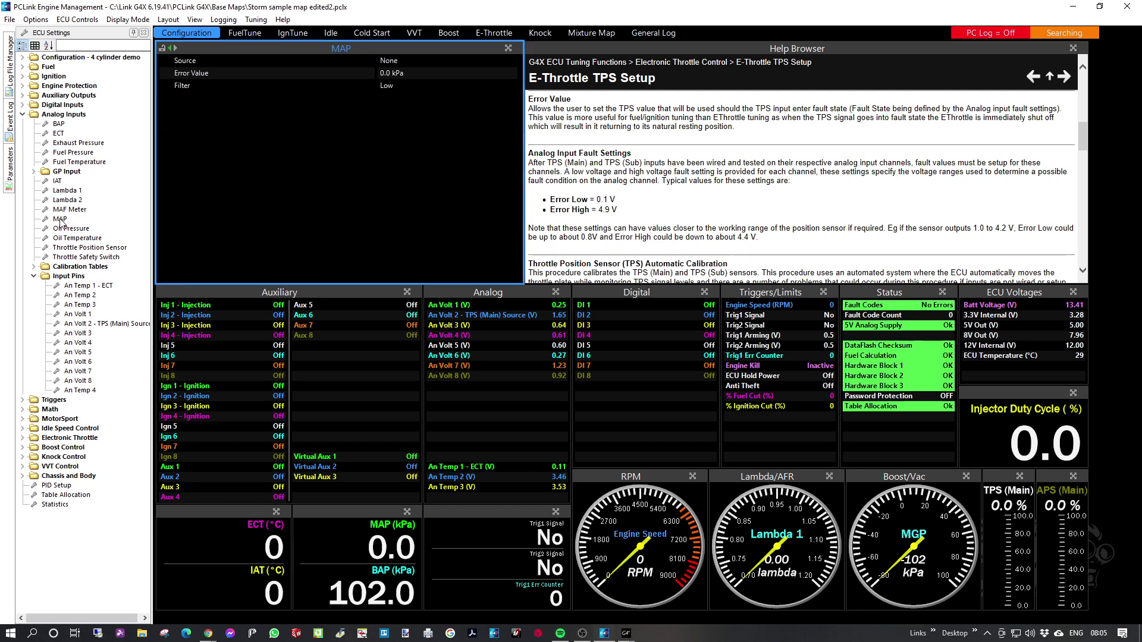
pyautogui.doubleClick(399, 61)
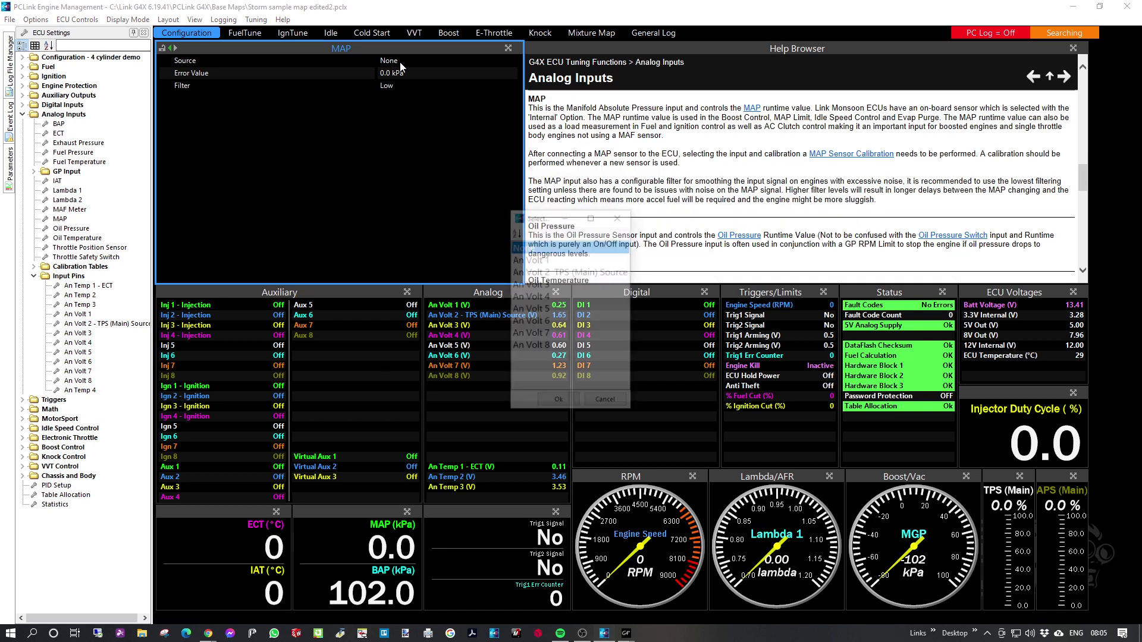
pyautogui.doubleClick(542, 310)
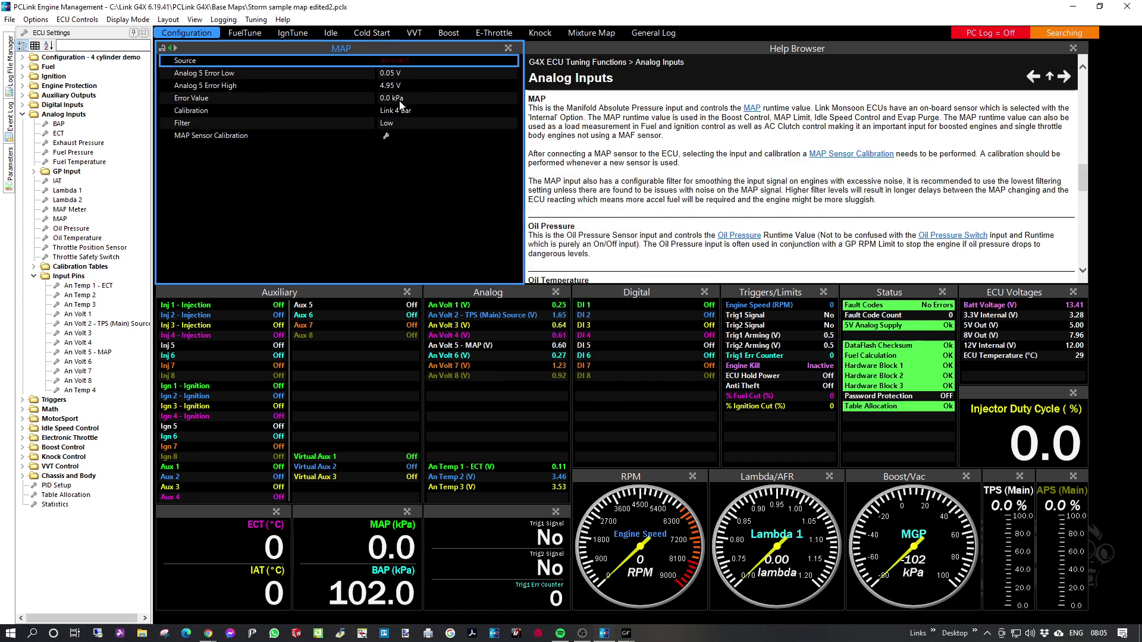
# Set the MAP sensor's Error Value to 300 kPa
pyautogui.click(401, 100)
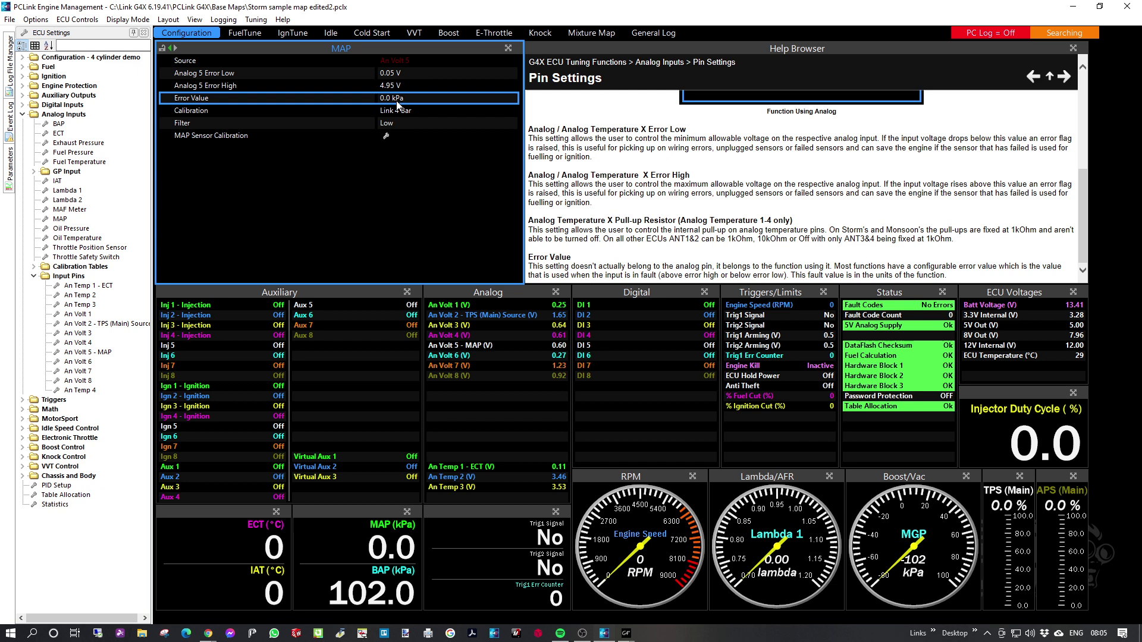
pyautogui.write('300')
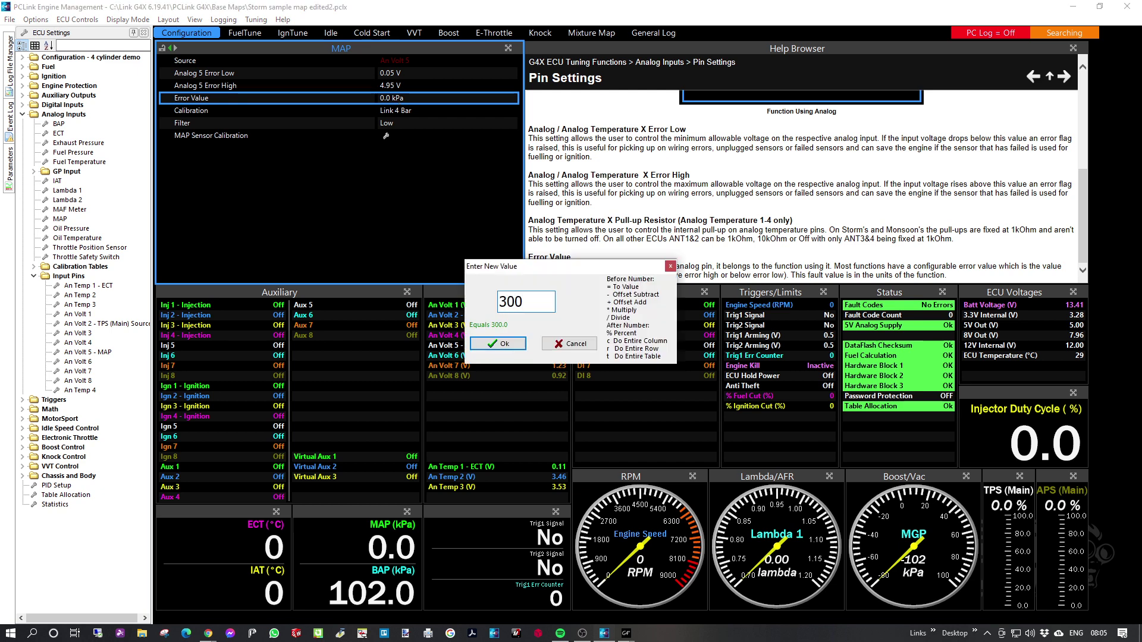
pyautogui.press('BackSpace')
pyautogui.press('BackSpace')
pyautogui.press('BackSpace')
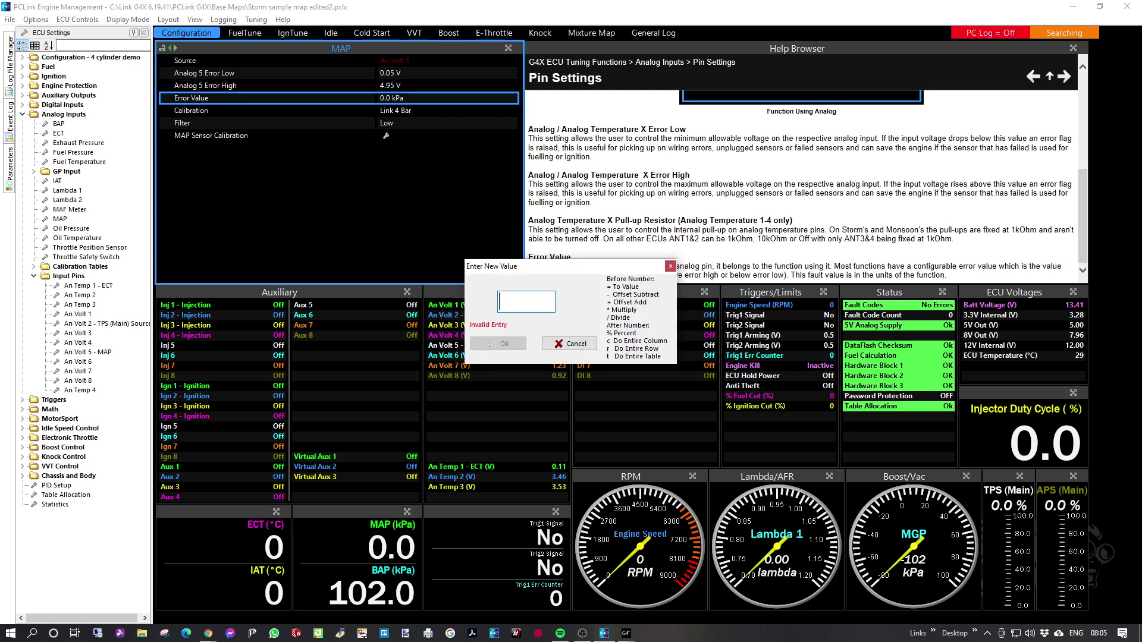
pyautogui.write('300')
pyautogui.press('Return')
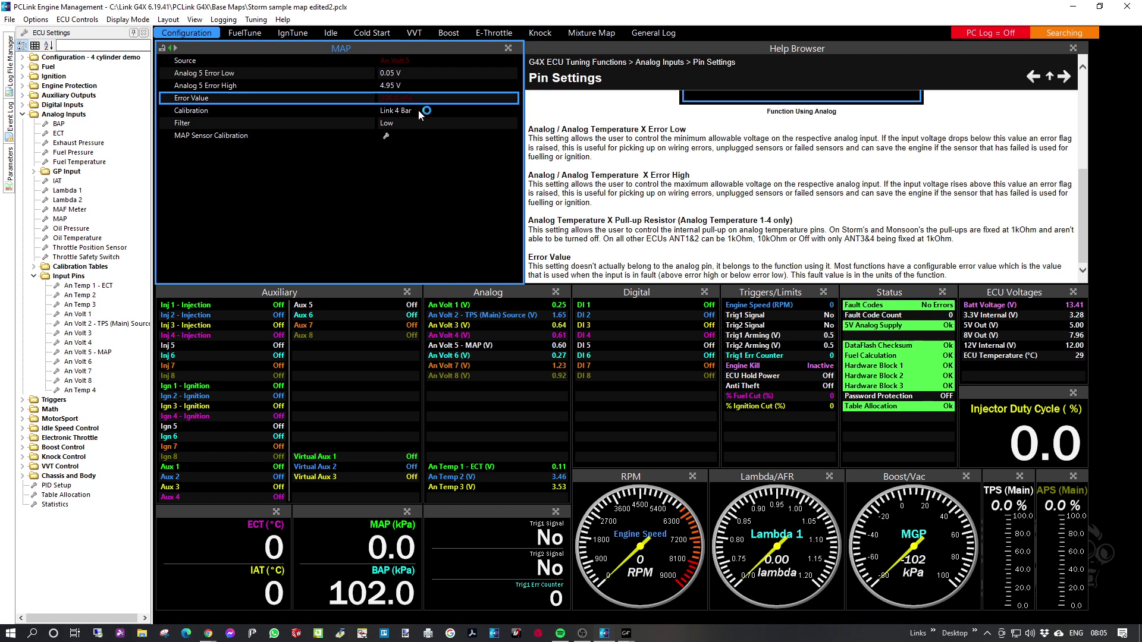
# Set the calibration of the MAP sensor to Link 3 Bar
pyautogui.doubleClick(414, 112)
pyautogui.doubleClick(562, 372)
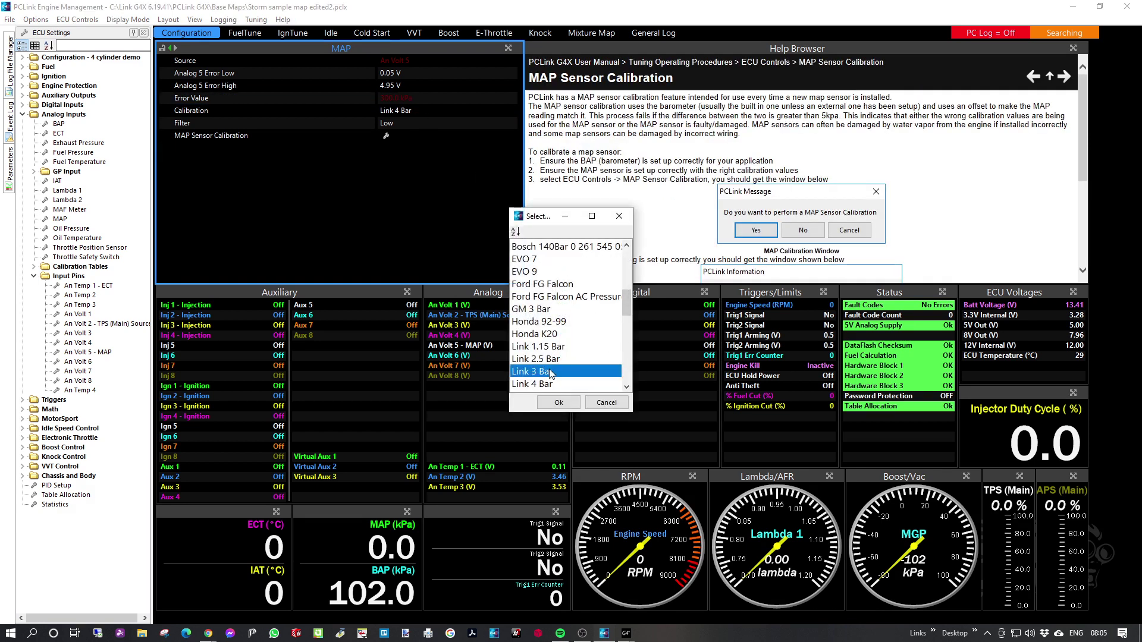
pyautogui.click(581, 329)
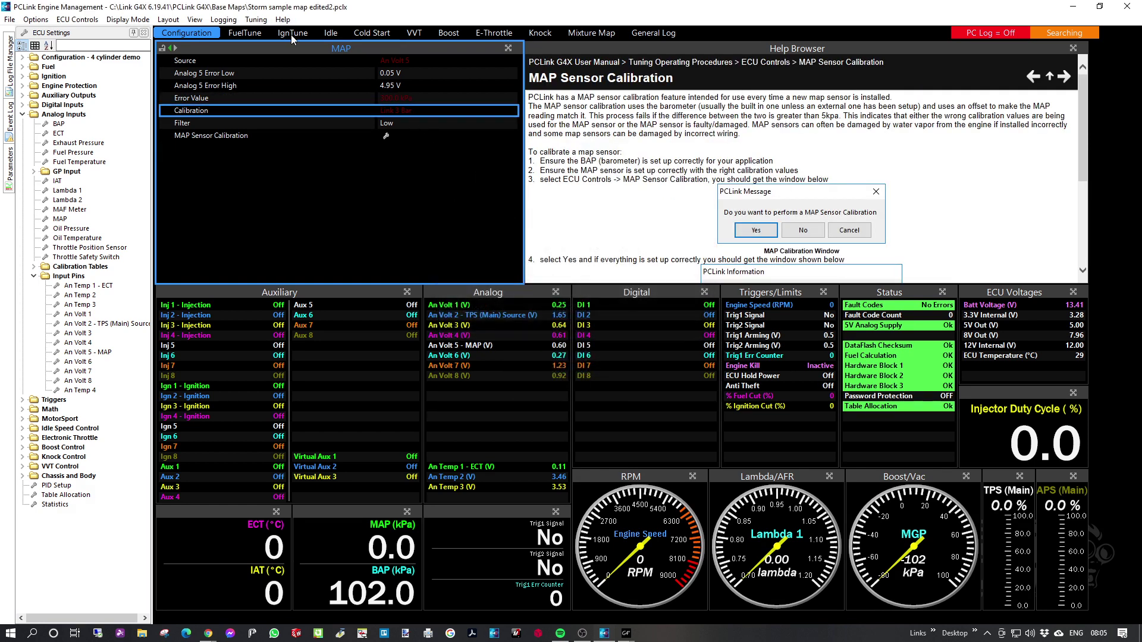
# Set the MAP sensor's Filter to High and save the map
pyautogui.doubleClick(395, 123)
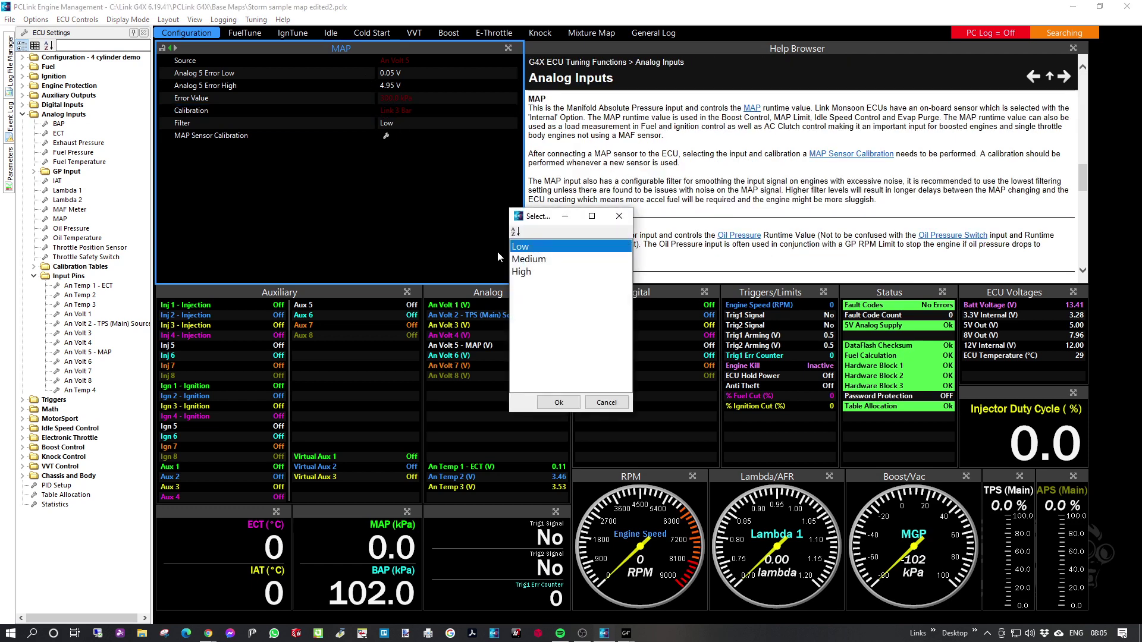
pyautogui.doubleClick(534, 272)
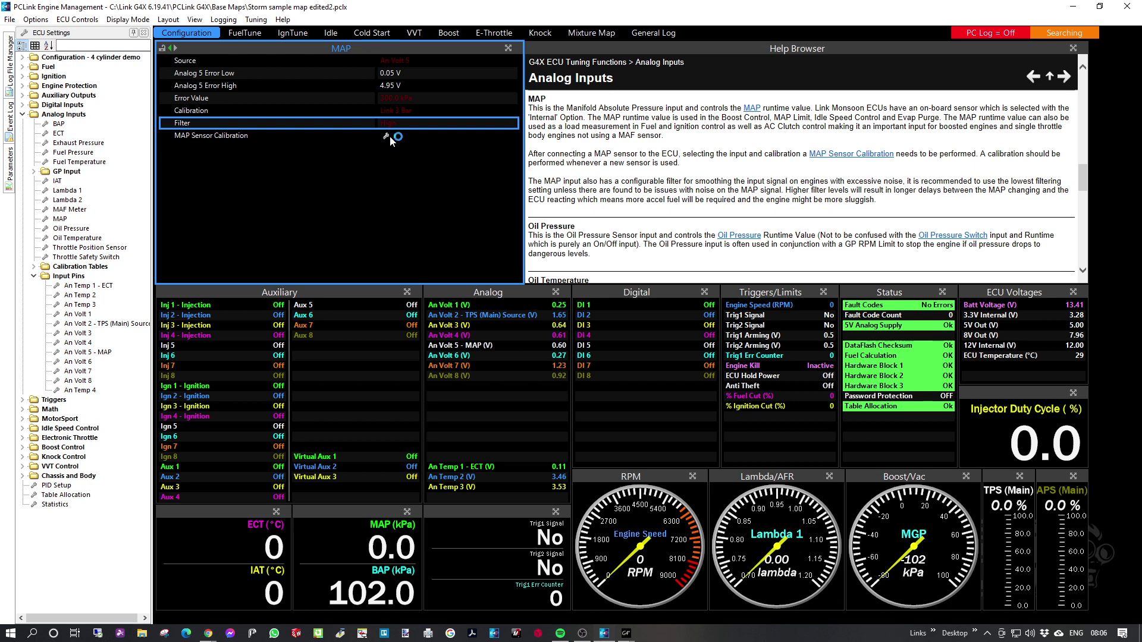
pyautogui.click(390, 136)
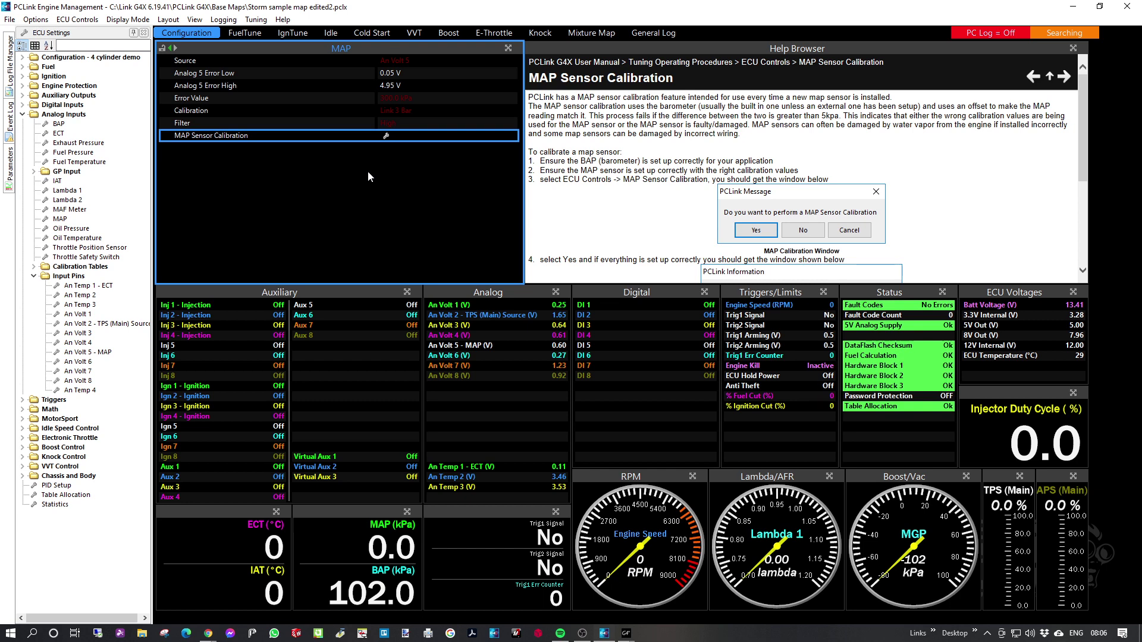
pyautogui.hotkey('ctrl', 's')
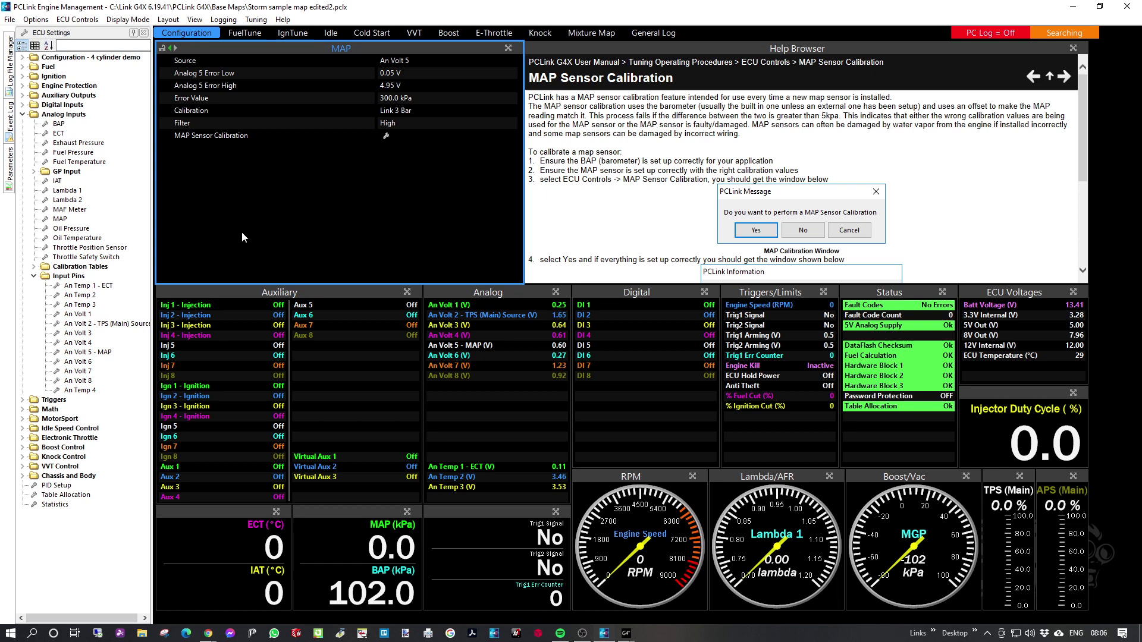
# Review the source options offered for the Lambda 1 sensor control, including the CAN analog channels, without selecting one
pyautogui.click(67, 191)
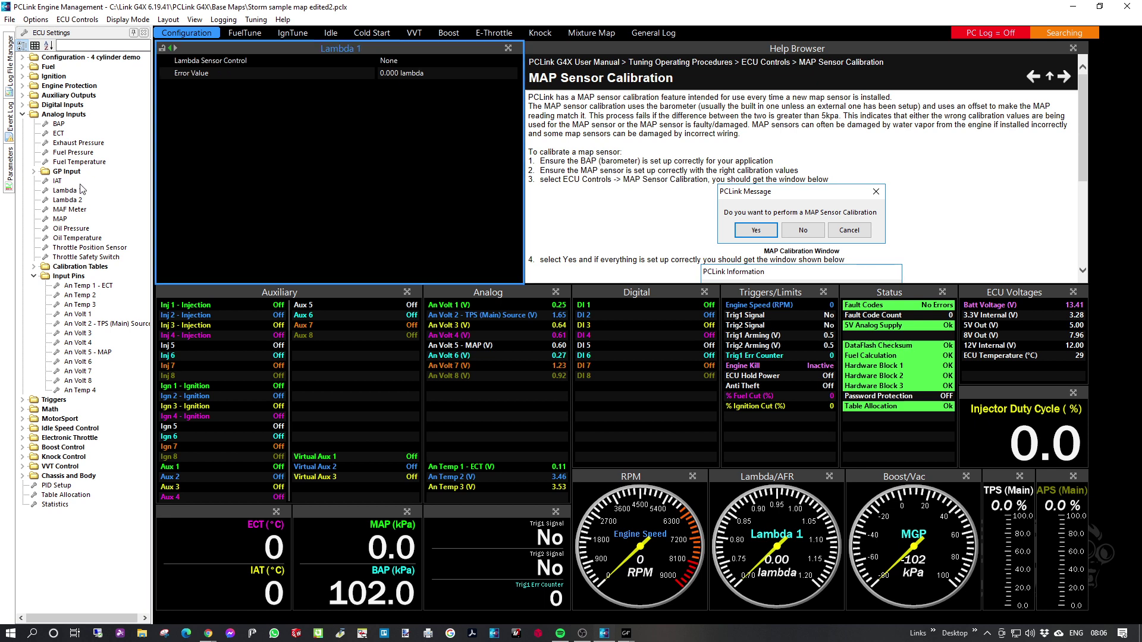
pyautogui.doubleClick(412, 60)
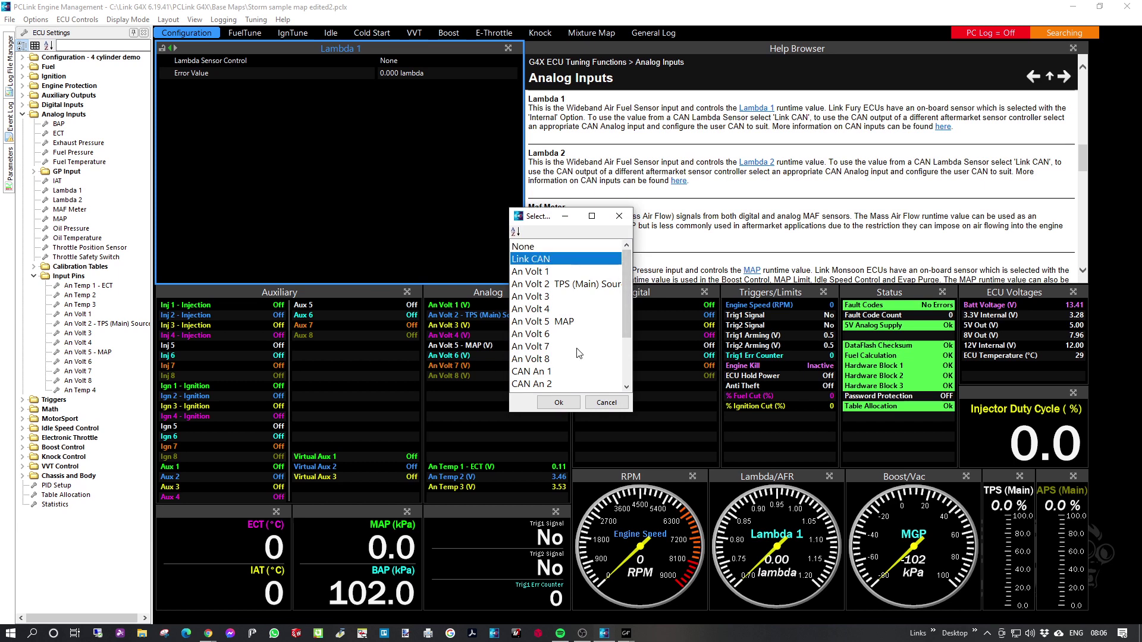
pyautogui.moveTo(627, 277); pyautogui.dragTo(634, 373)
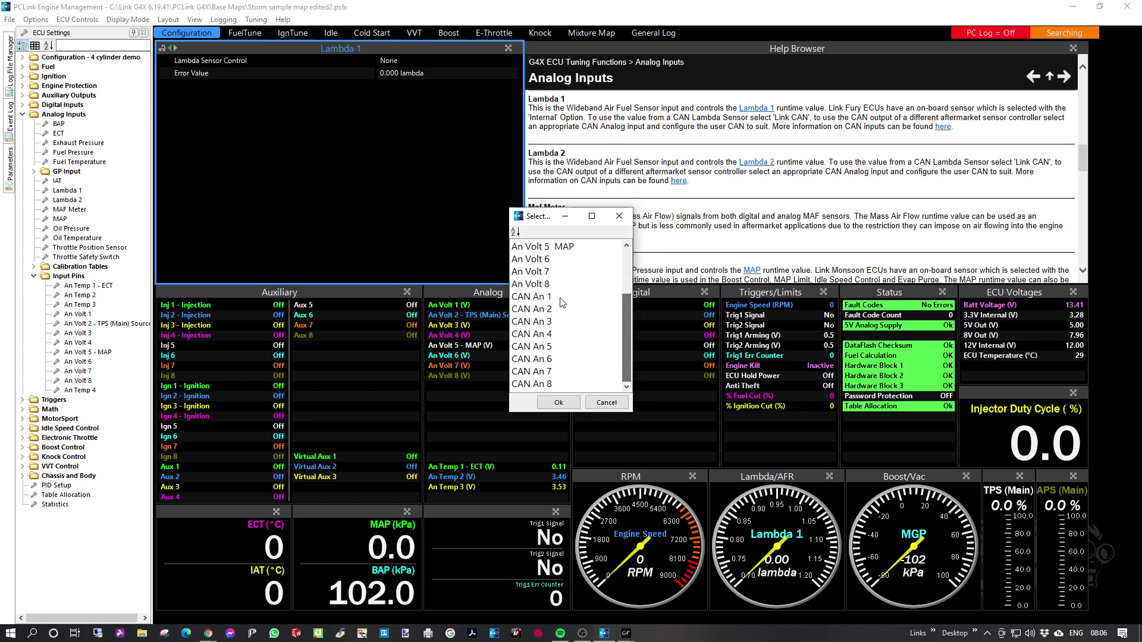
pyautogui.click(592, 408)
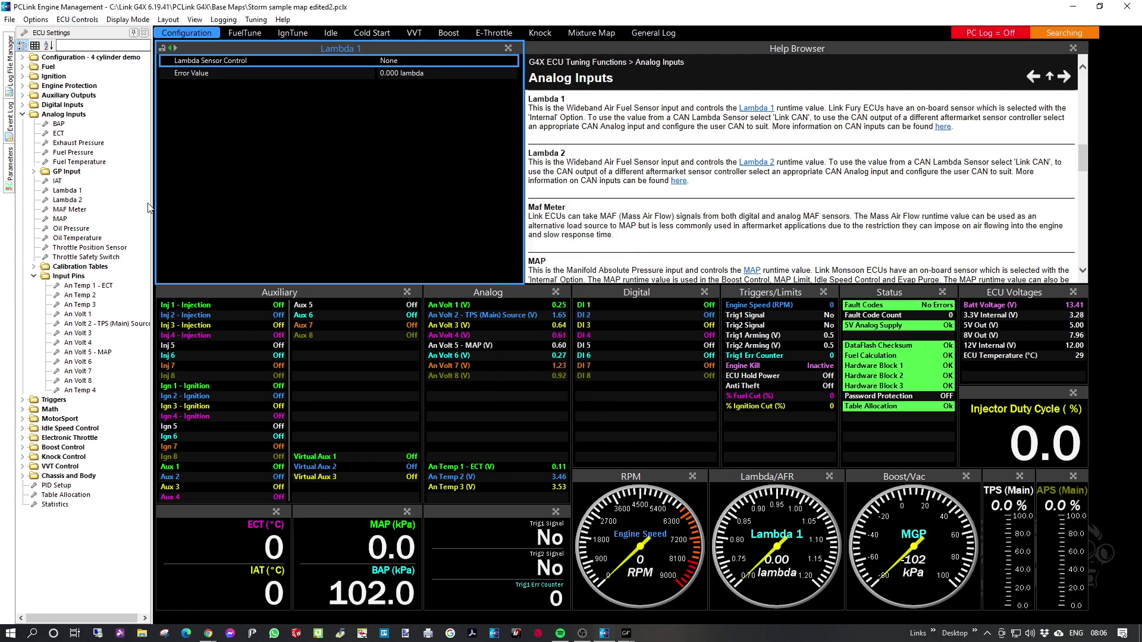
pyautogui.press('Return')
pyautogui.click(608, 396)
# Look through the calibration tables and the GP inputs listed under the analog inputs
pyautogui.click(46, 267)
pyautogui.click(35, 267)
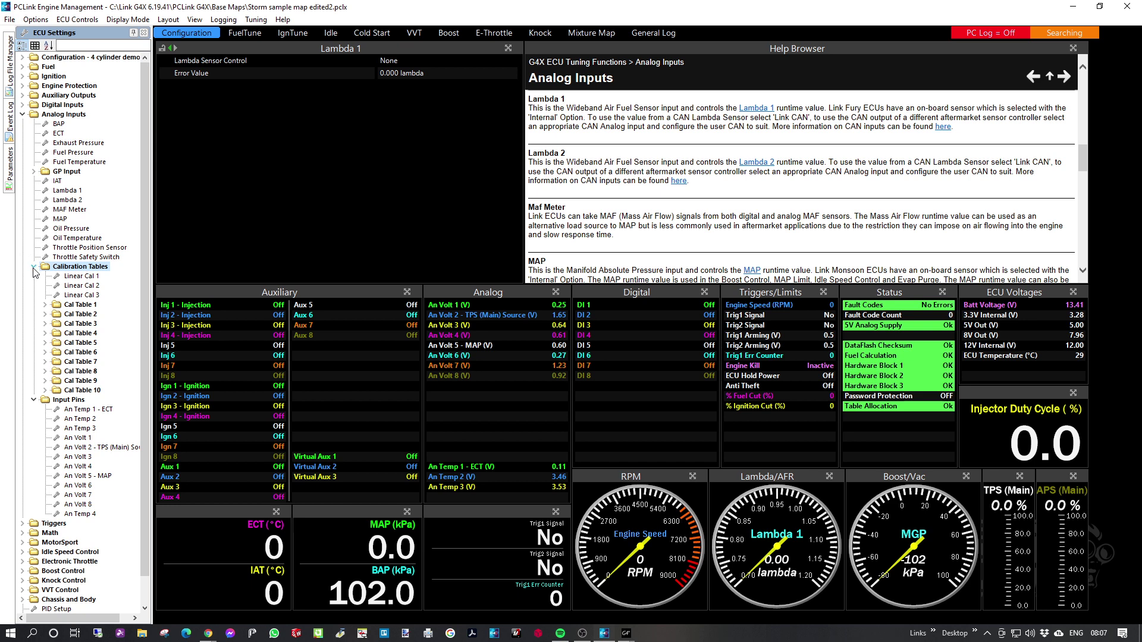
pyautogui.click(34, 267)
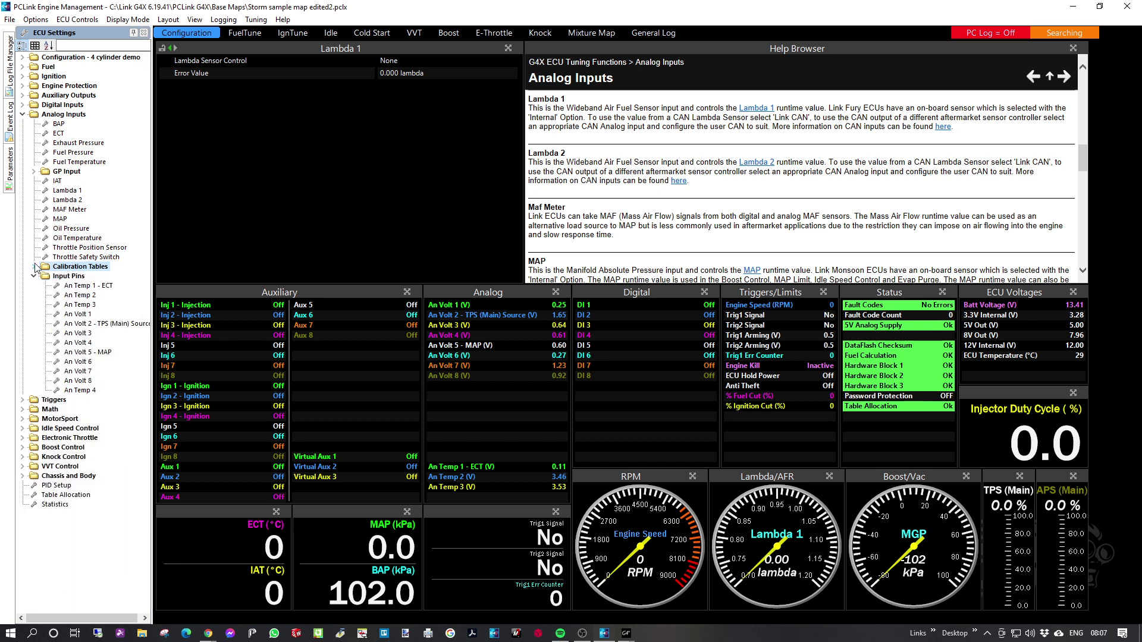
pyautogui.click(34, 172)
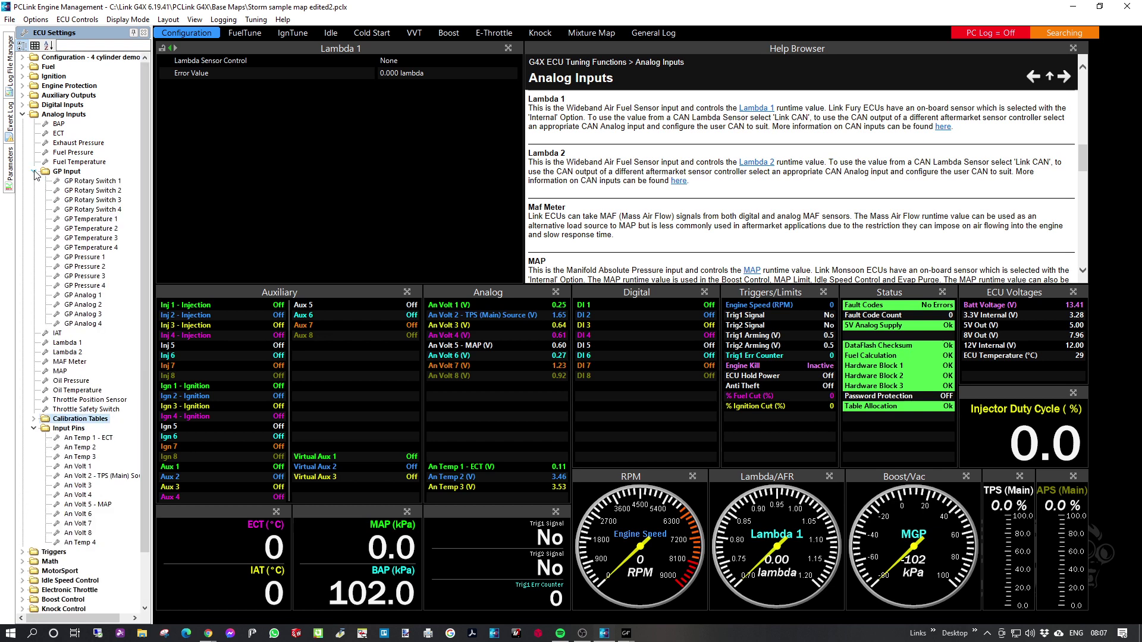
pyautogui.click(34, 172)
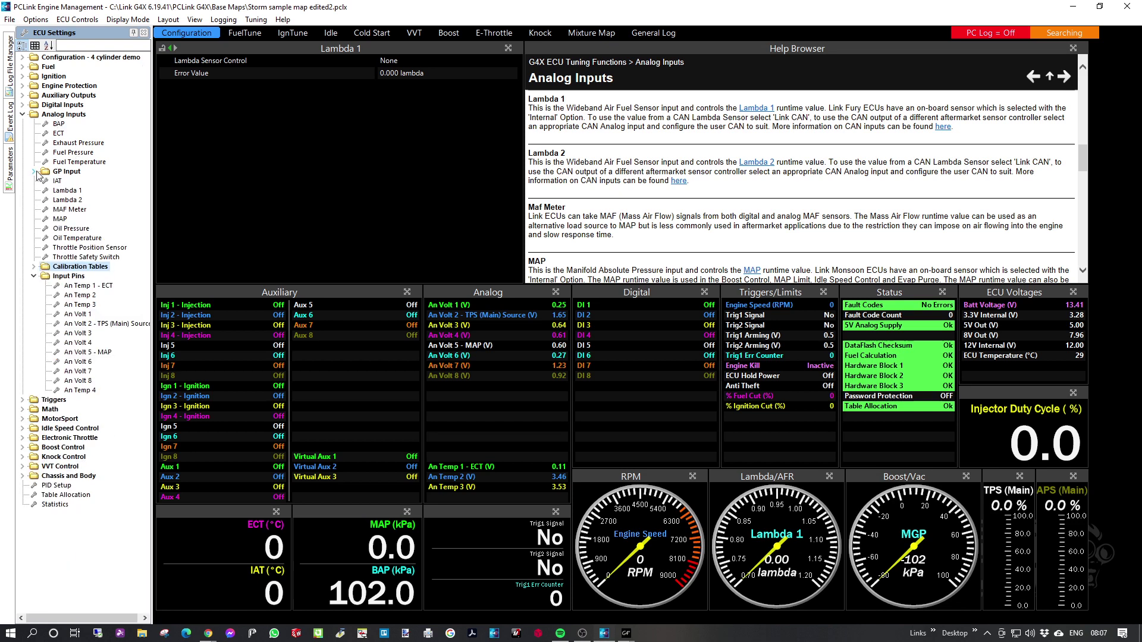
# Label the general-purpose input GP Analog 4 as "test sensor"
pyautogui.click(33, 172)
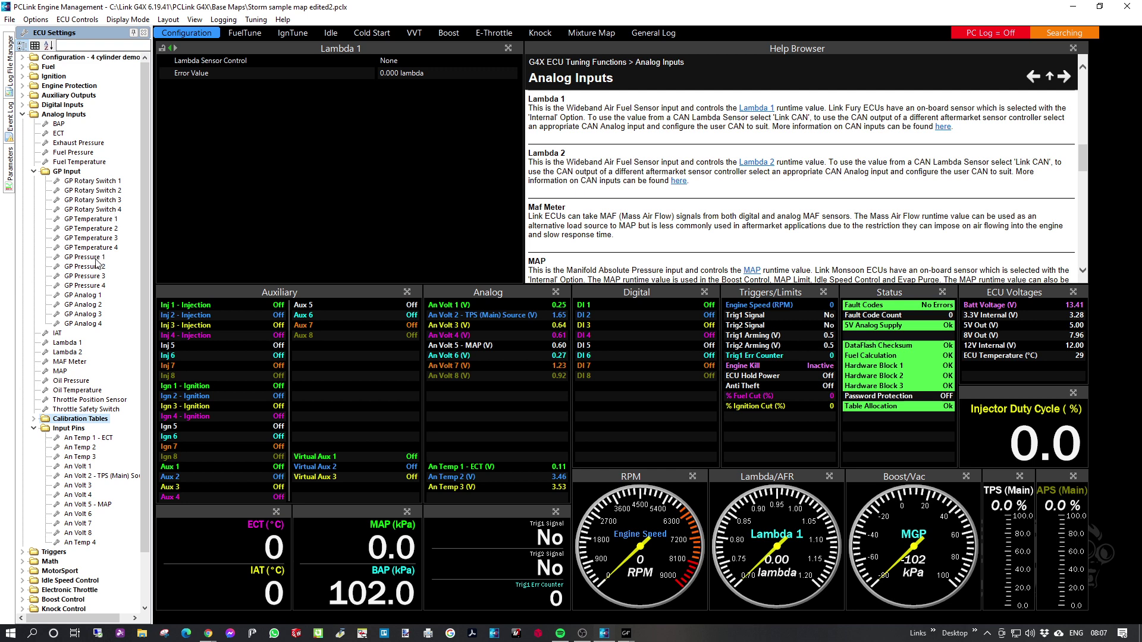
pyautogui.click(93, 327)
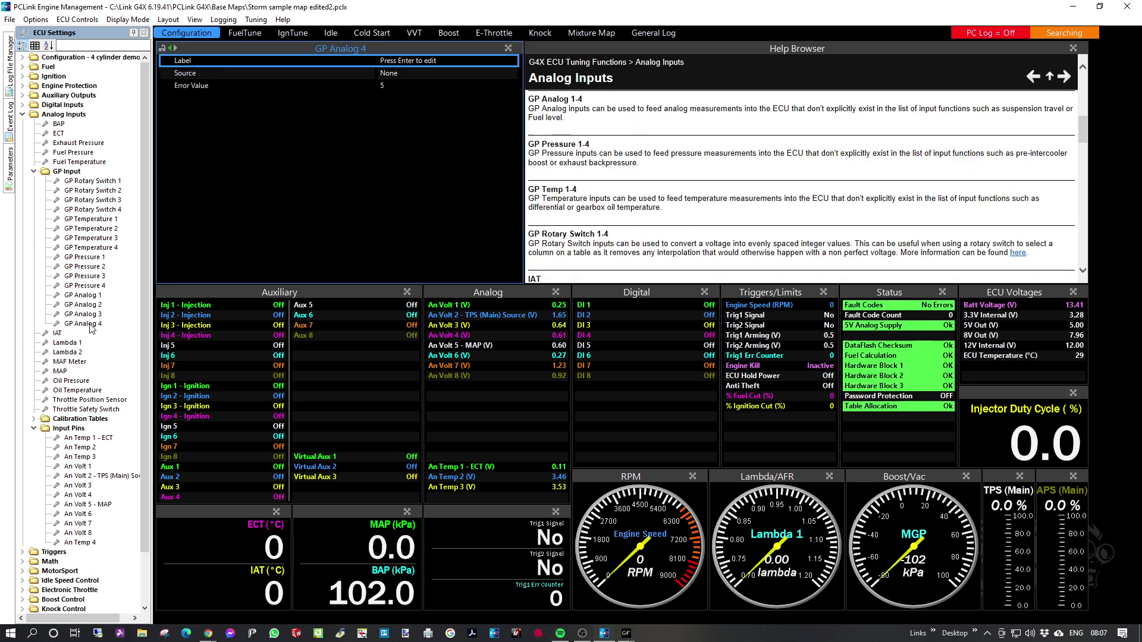
pyautogui.doubleClick(414, 64)
pyautogui.write('te')
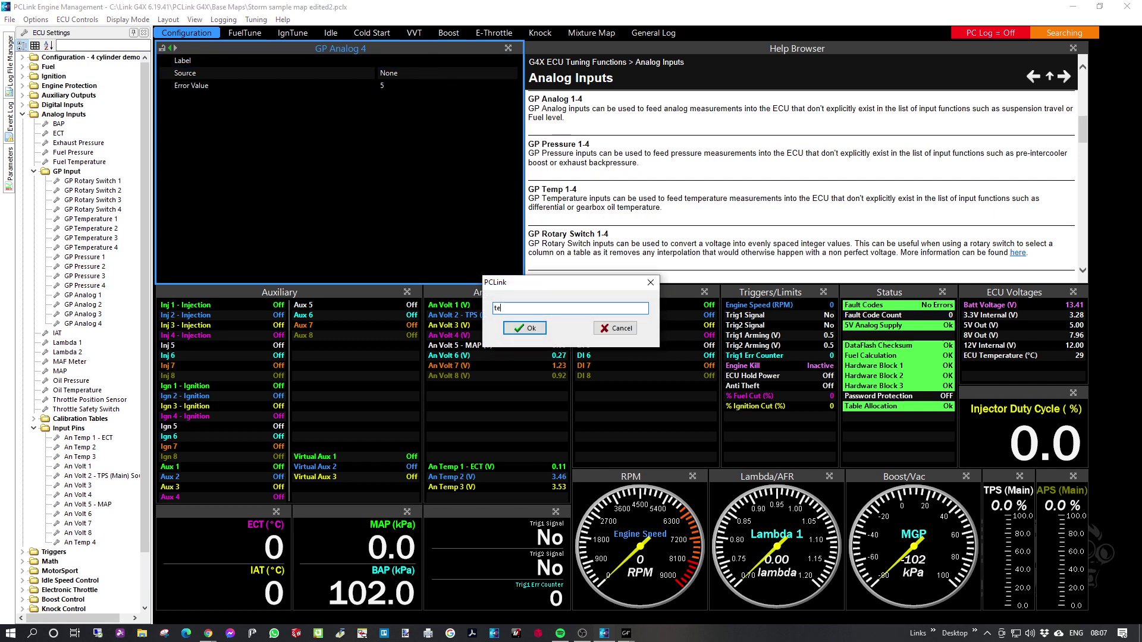
pyautogui.write('st sensor')
pyautogui.press('Return')
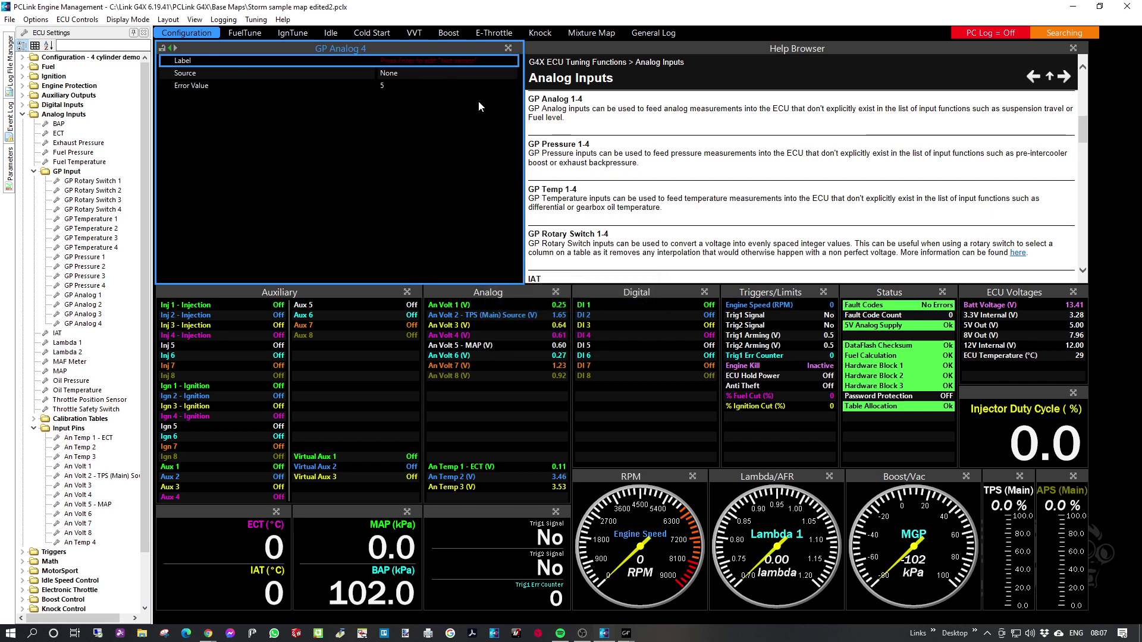
# Assign An Volt 7 as the source of GP Analog 4 and save the map
pyautogui.doubleClick(416, 70)
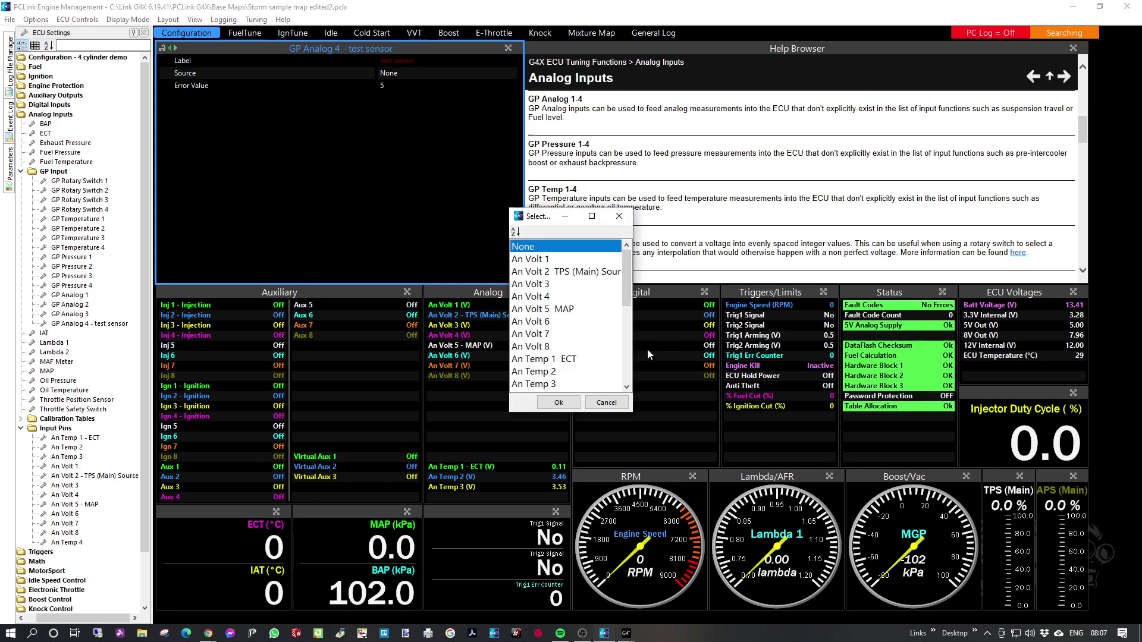
pyautogui.click(565, 339)
pyautogui.press('Return')
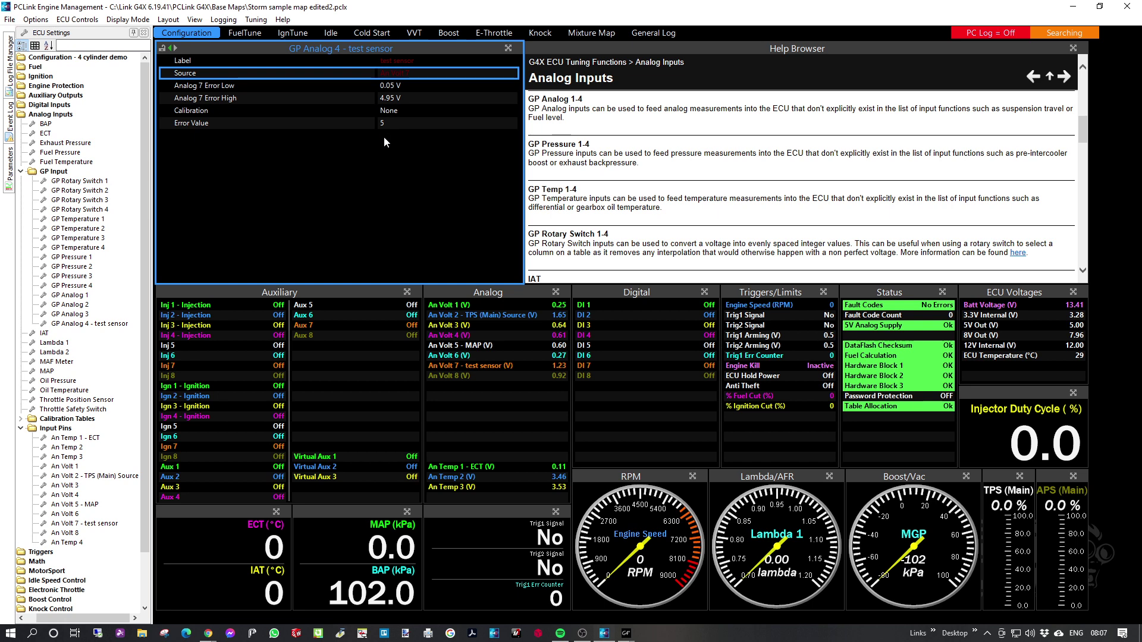
pyautogui.hotkey('ctrl', 's')
# Set the calibration of GP Analog 4 to Cal Table 1
pyautogui.click(390, 120)
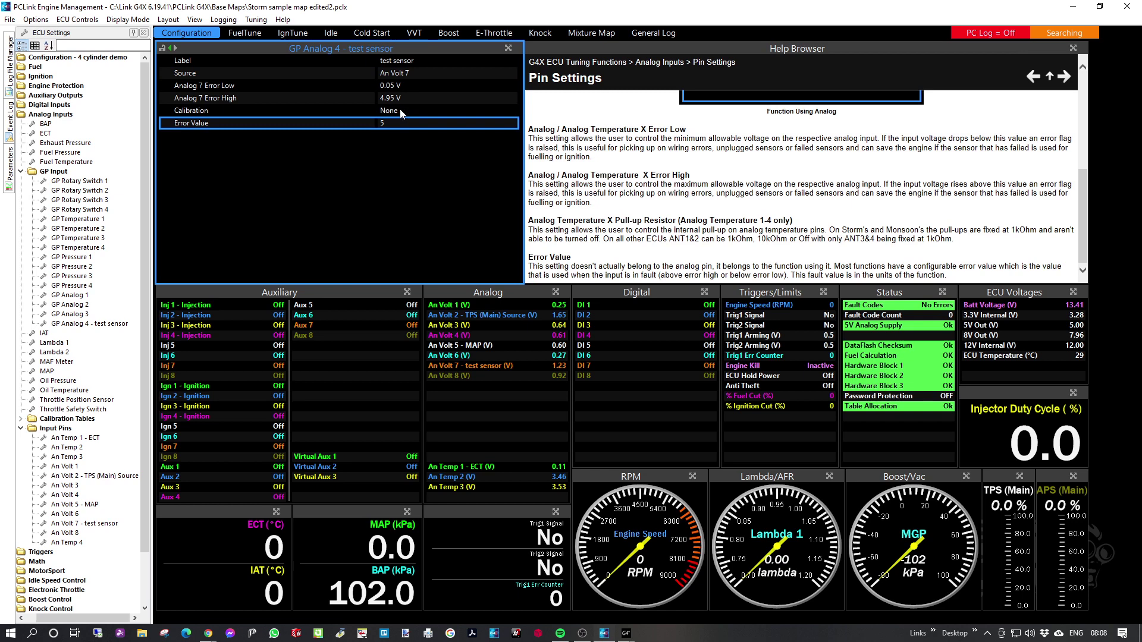
pyautogui.doubleClick(400, 110)
pyautogui.scroll(-2, 586, 274)
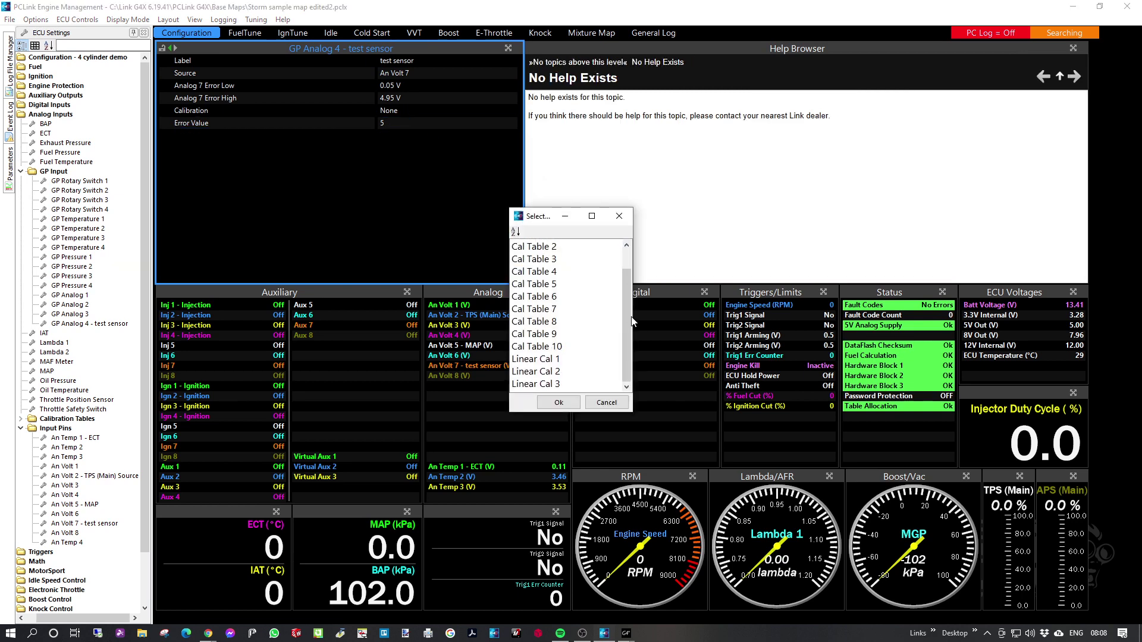
pyautogui.moveTo(627, 285); pyautogui.dragTo(627, 265)
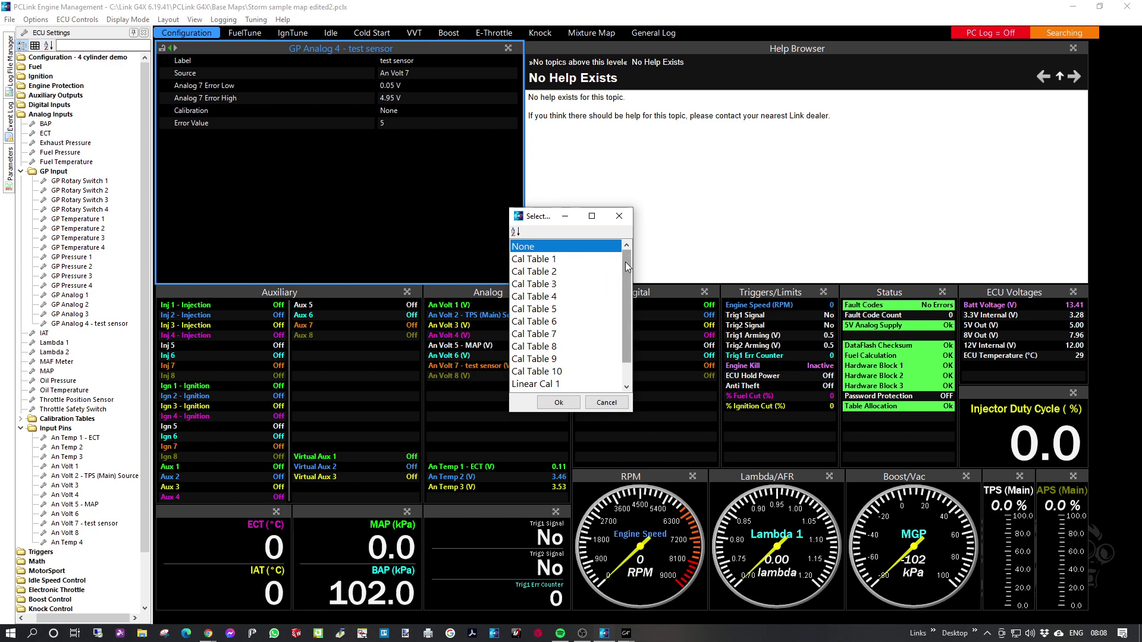
pyautogui.moveTo(625, 262)
pyautogui.mouseDown()
pyautogui.moveTo(619, 297)
pyautogui.moveTo(624, 262)
pyautogui.mouseUp()
pyautogui.click(543, 247)
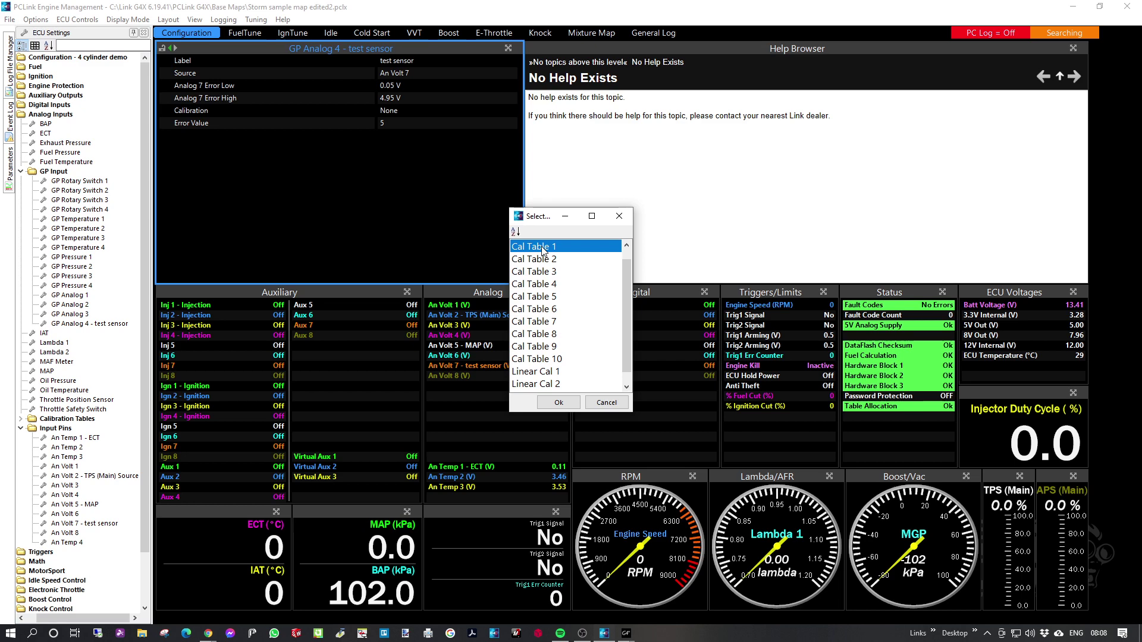
pyautogui.doubleClick(542, 247)
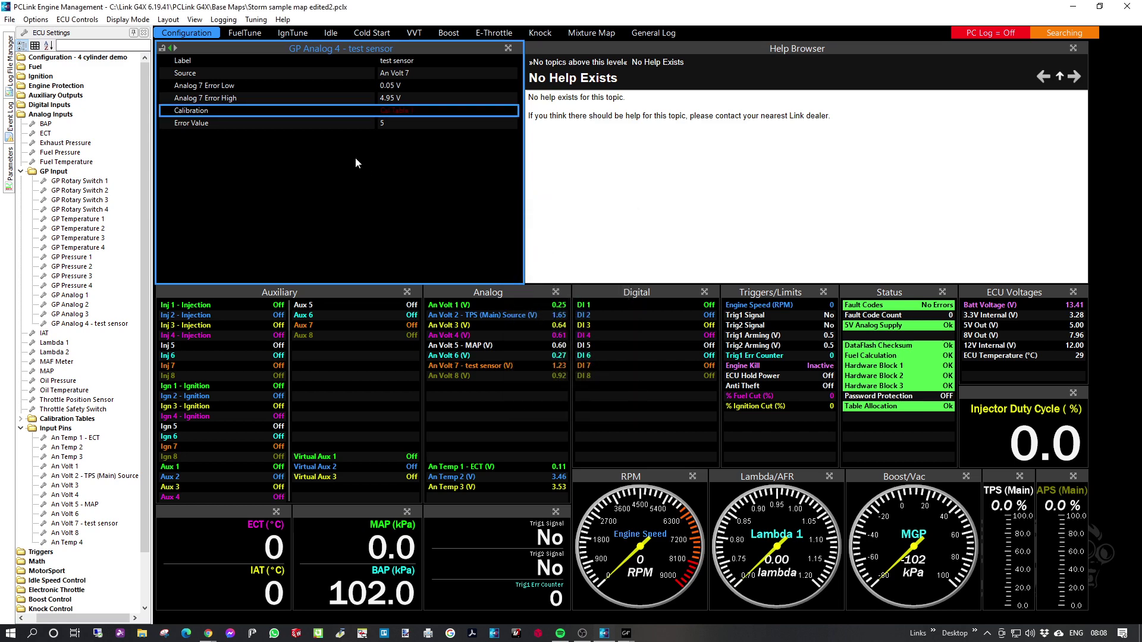
# Confirm Cal Table 1 as the calibration of GP Analog 4 and save the map
pyautogui.doubleClick(399, 117)
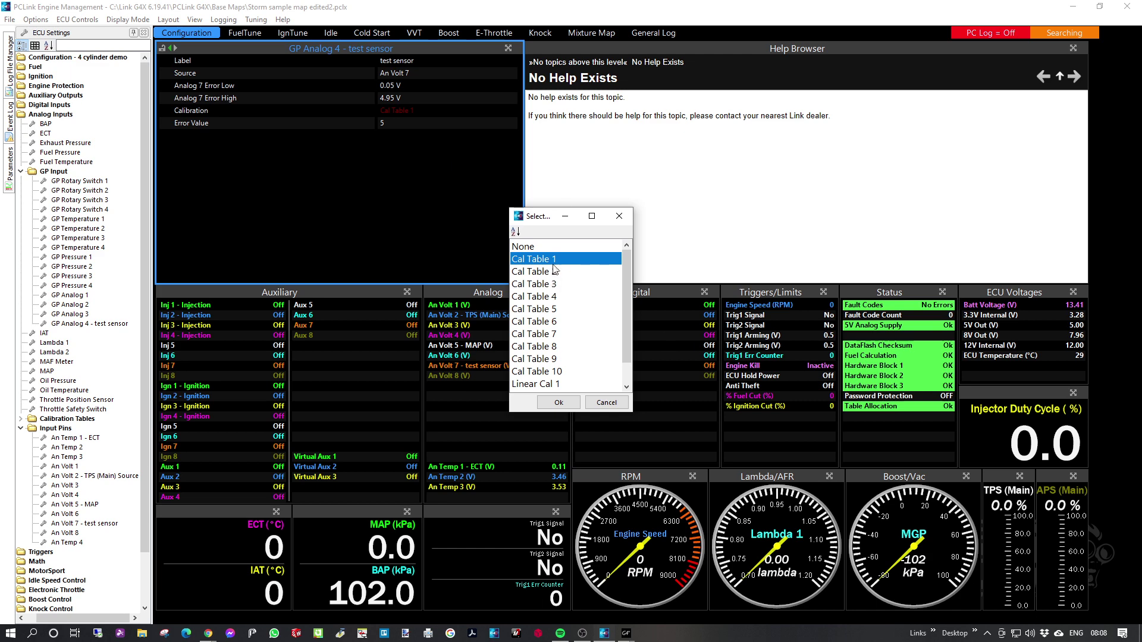
pyautogui.click(566, 400)
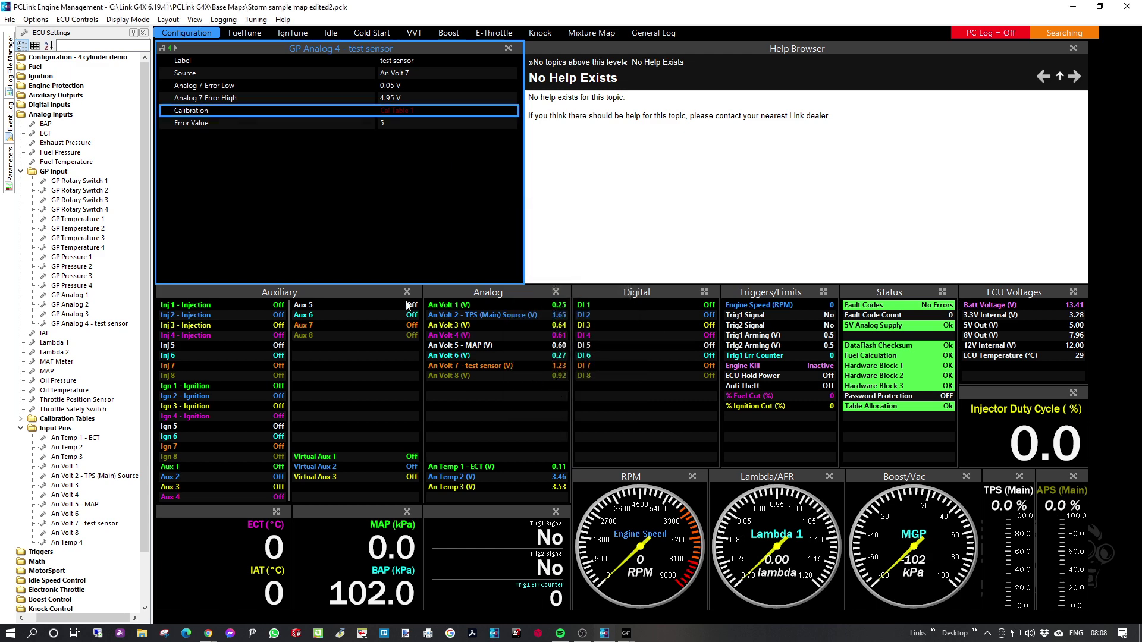
pyautogui.hotkey('ctrl', 's')
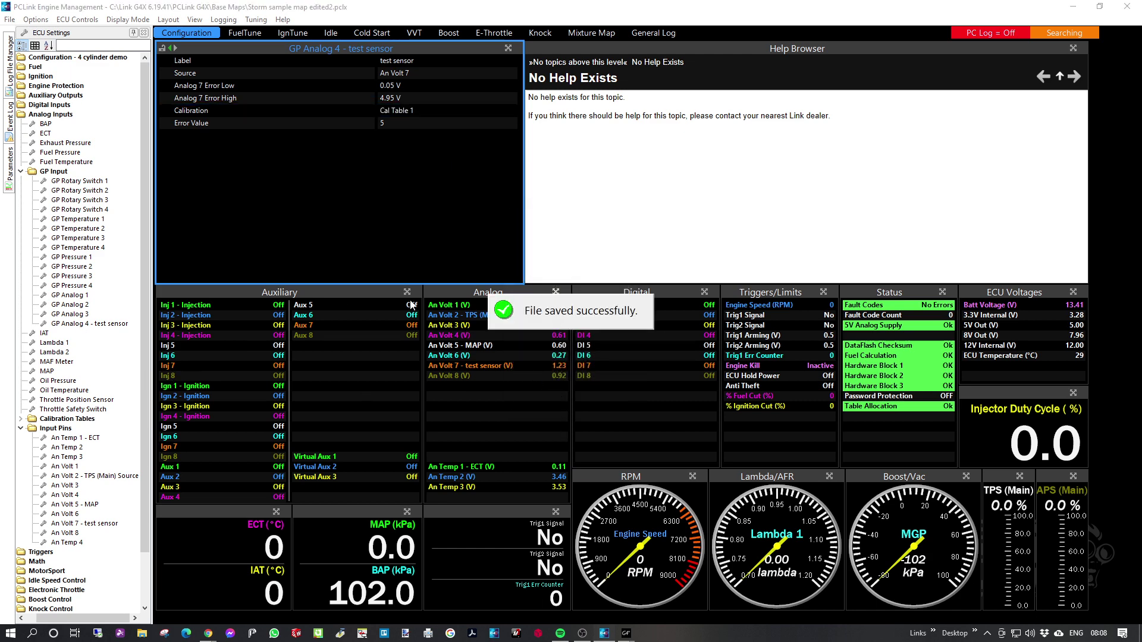
# Configure Cal Table 1 with Volts as input units and Volume as output units, and save the map
pyautogui.doubleClick(69, 420)
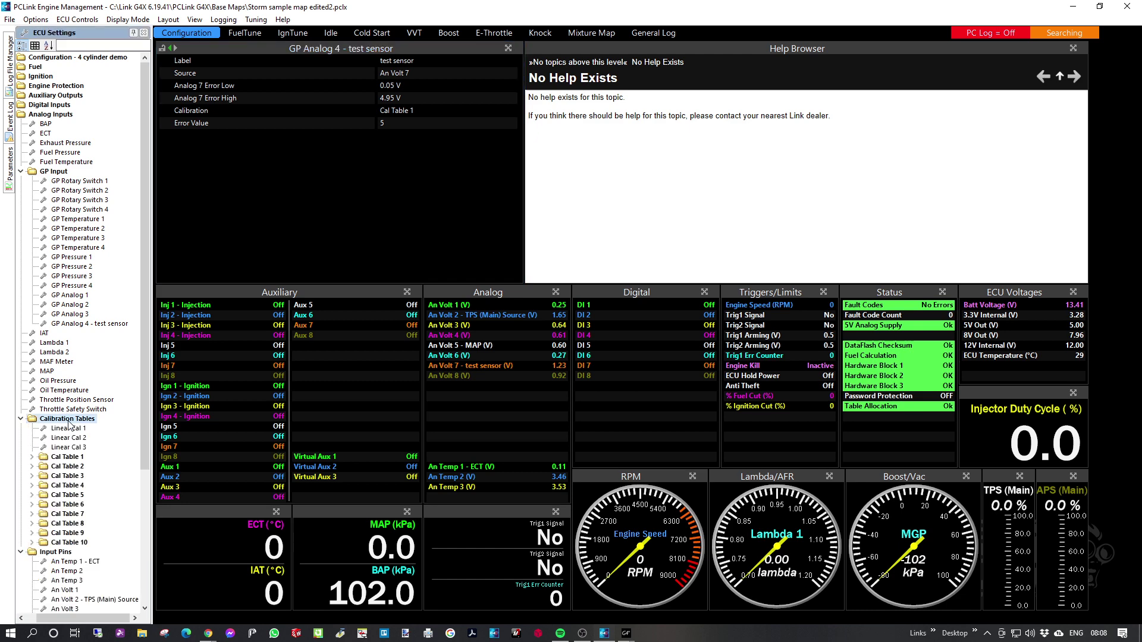
pyautogui.doubleClick(75, 457)
pyautogui.click(88, 465)
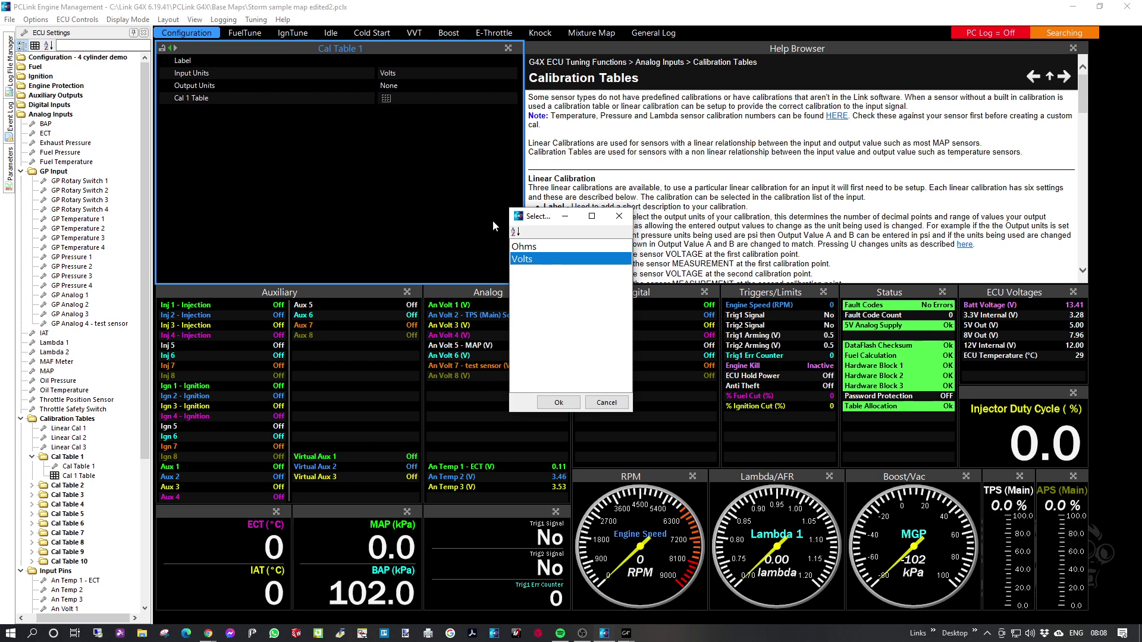
pyautogui.click(559, 402)
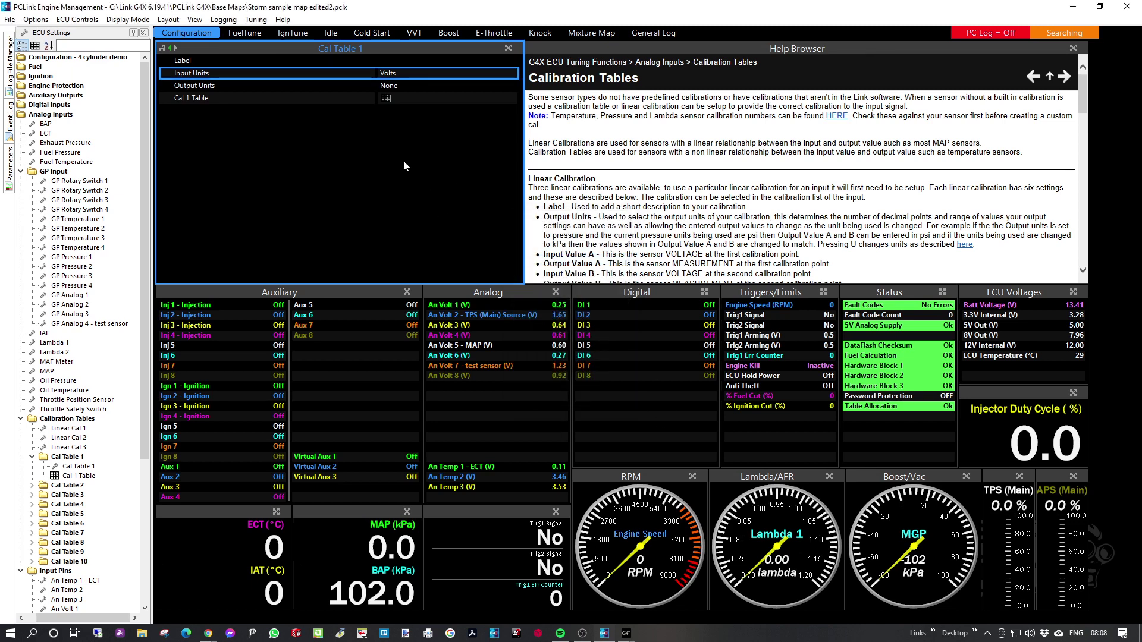
pyautogui.doubleClick(408, 85)
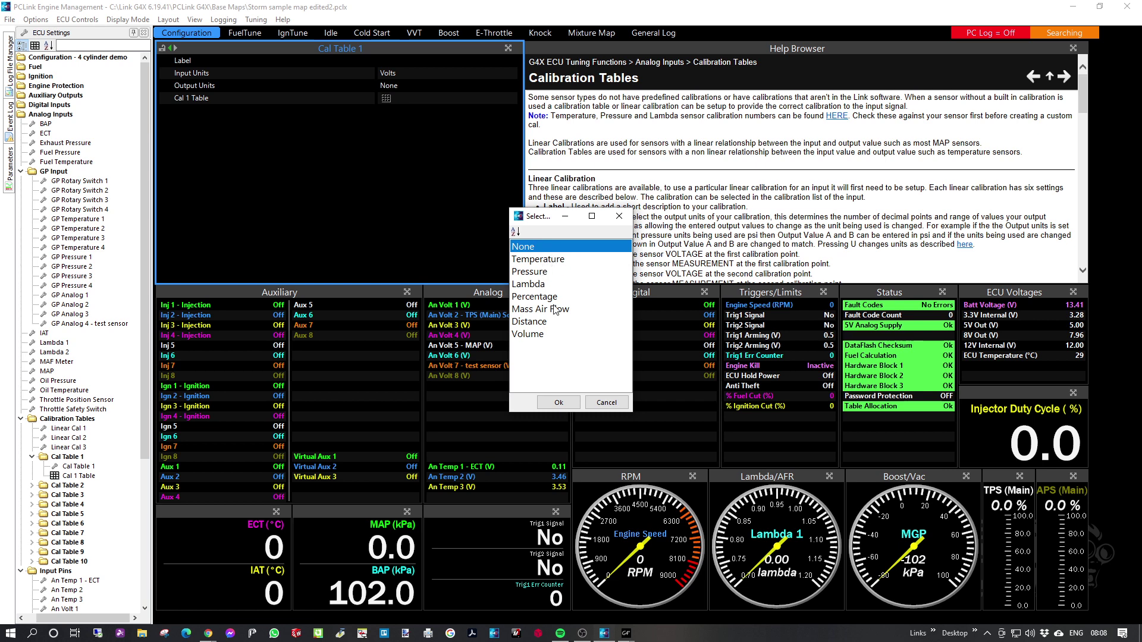
pyautogui.click(537, 335)
pyautogui.doubleClick(537, 334)
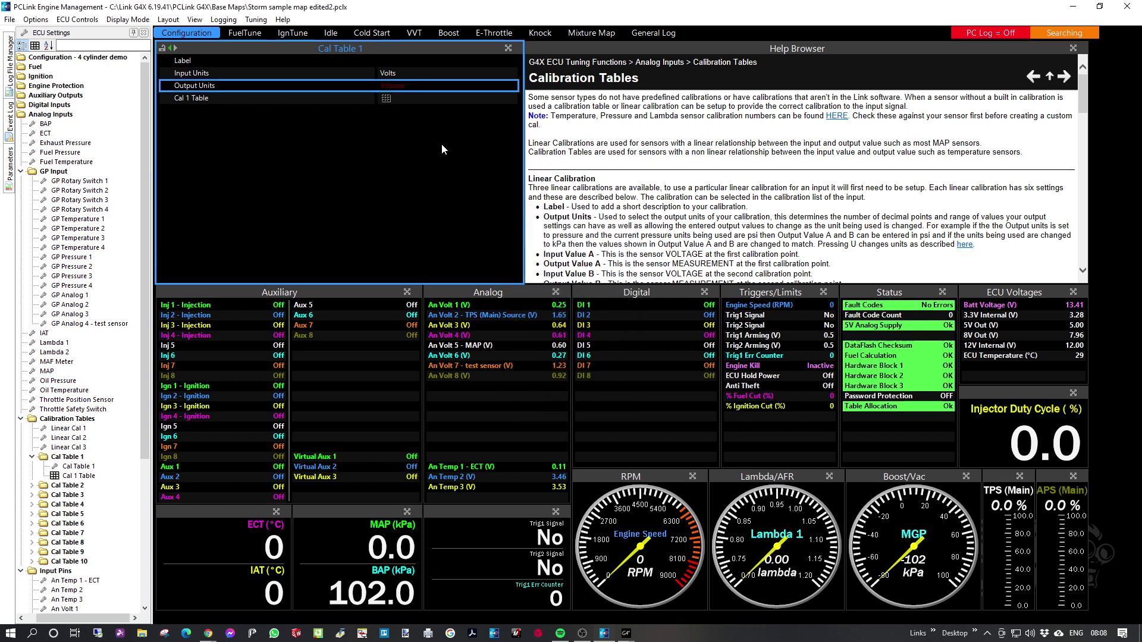
pyautogui.hotkey('ctrl', 's')
# Open the axis setup of the Cal 1 Table and add input breakpoints at 1 and 2 V
pyautogui.click(387, 98)
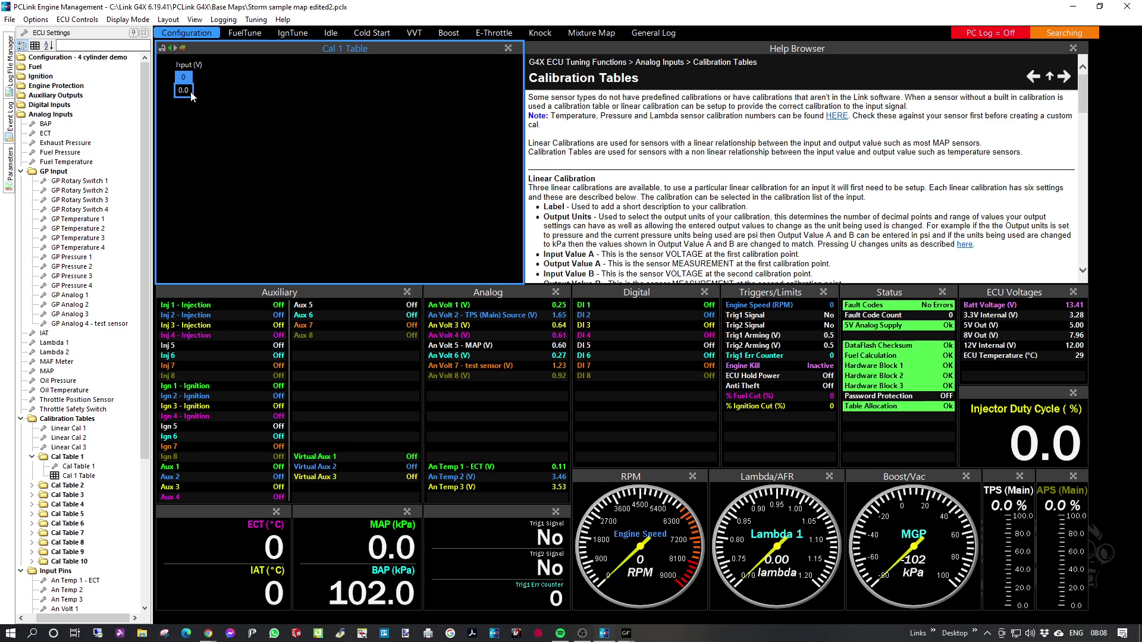
pyautogui.rightClick(186, 96)
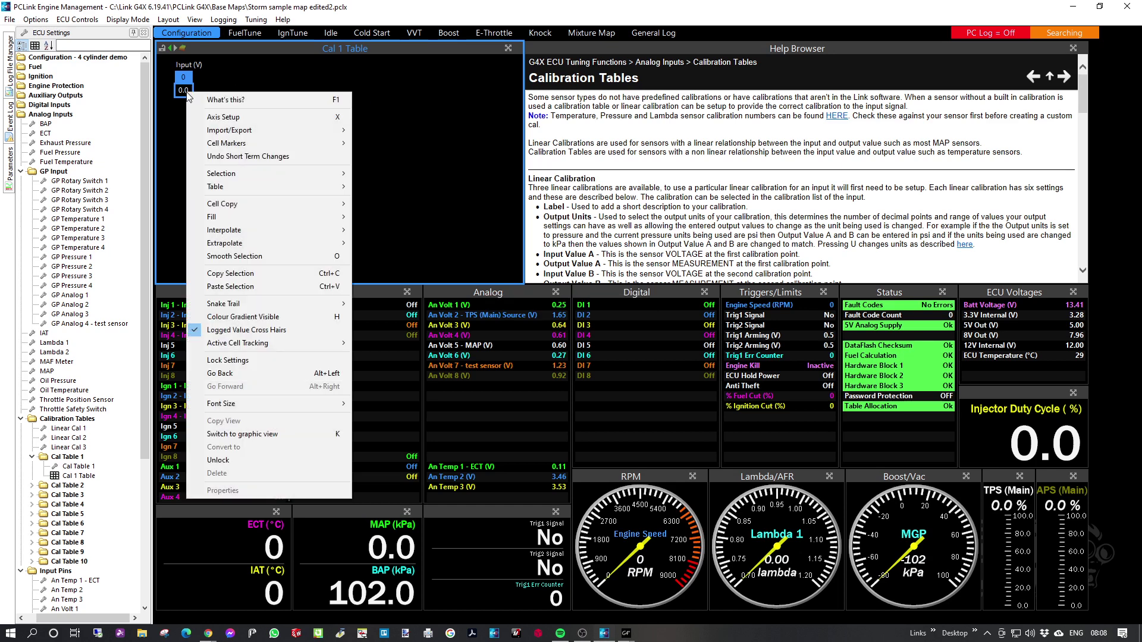
pyautogui.click(359, 141)
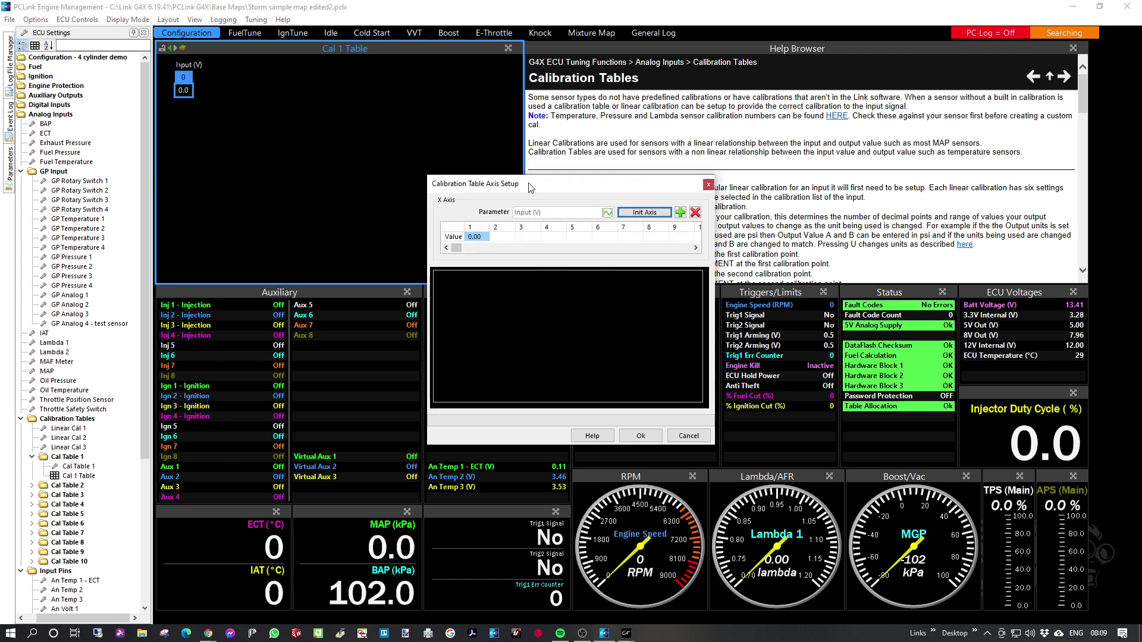
pyautogui.moveTo(496, 183); pyautogui.dragTo(295, 160)
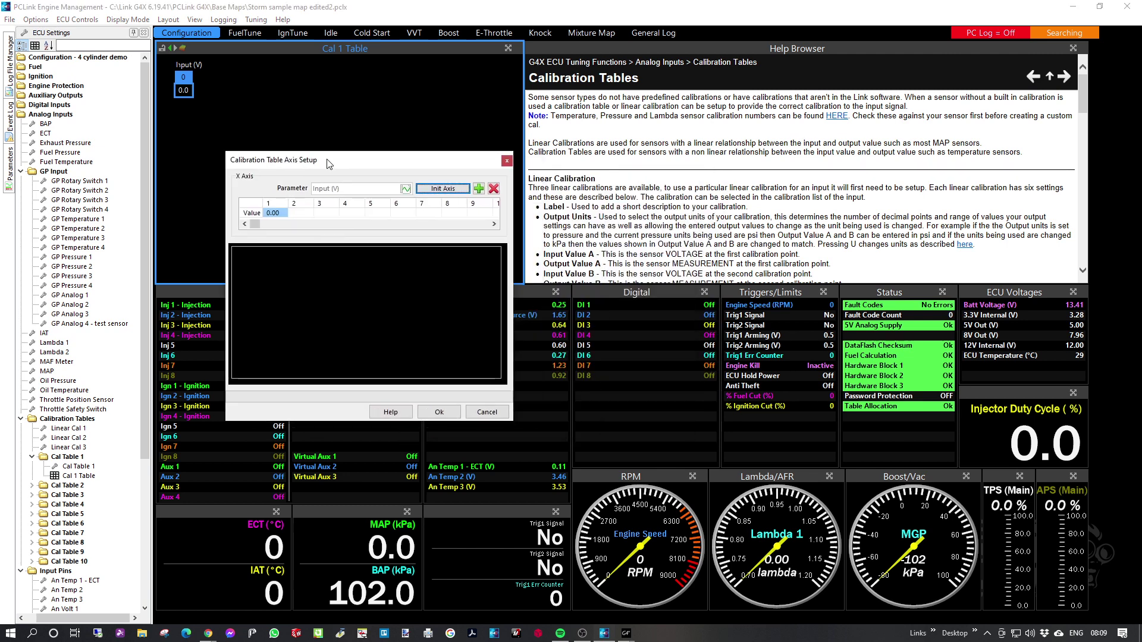
pyautogui.click(308, 213)
pyautogui.write('1')
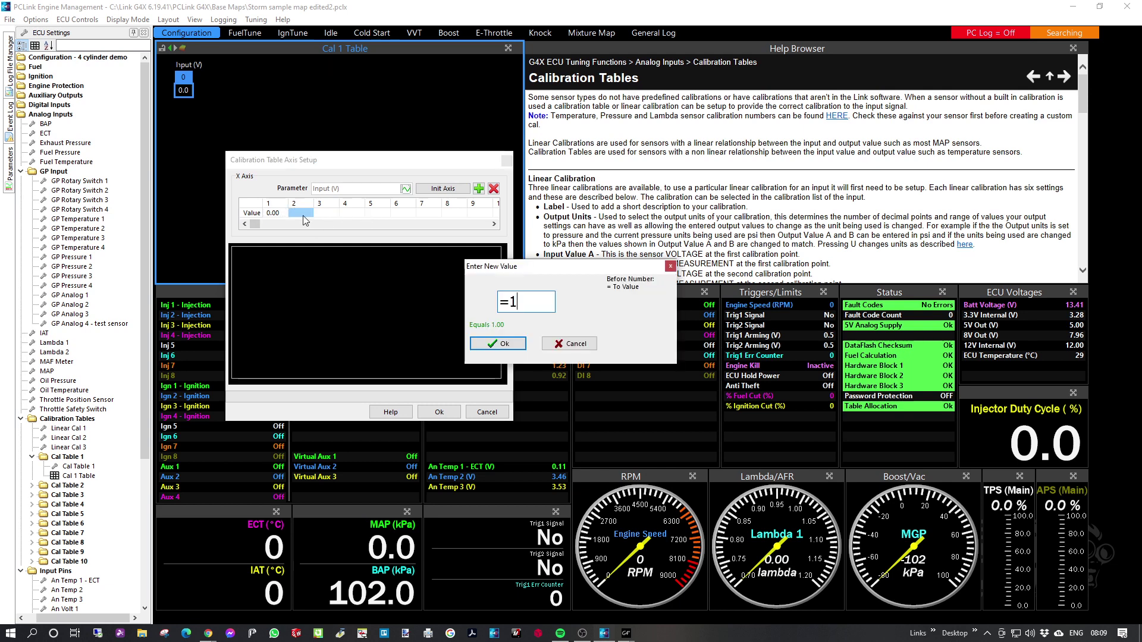
pyautogui.press('Return')
pyautogui.write('2')
pyautogui.press('Return')
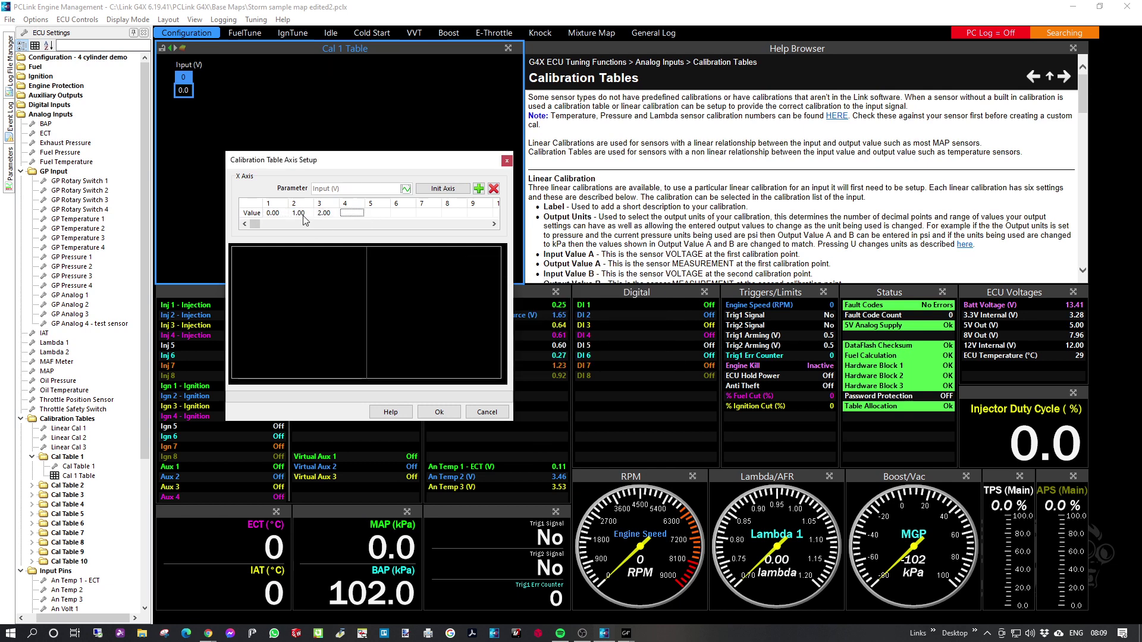
# Add a 3 V breakpoint to the calibration table's input axis
pyautogui.write('34')
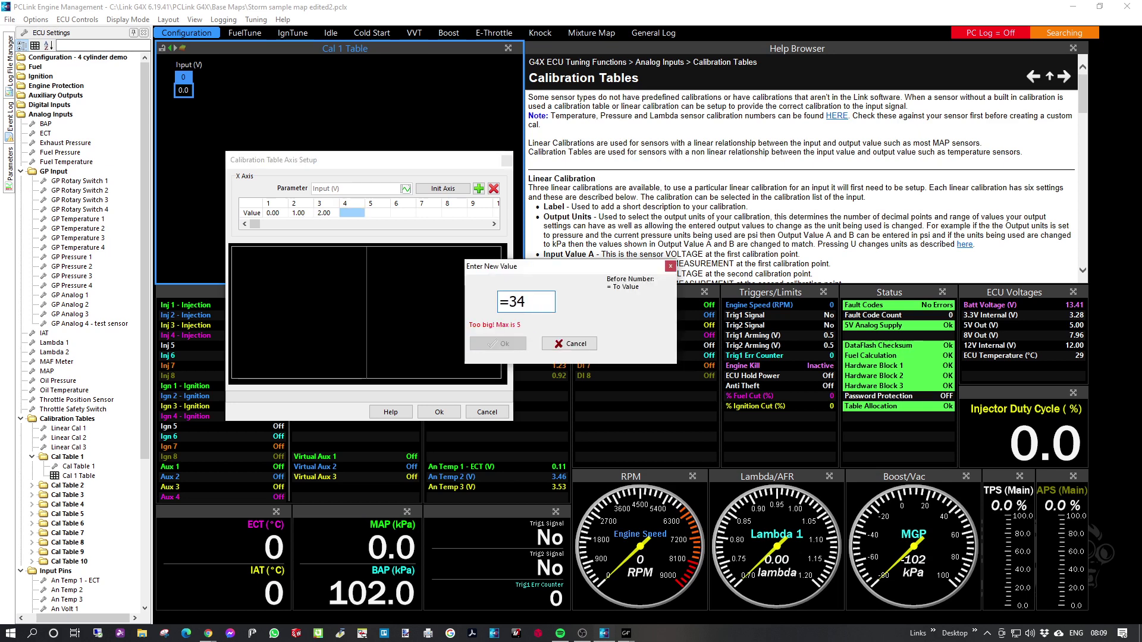
pyautogui.press('BackSpace')
pyautogui.press('BackSpace')
pyautogui.press('BackSpace')
pyautogui.write('3')
pyautogui.press('BackSpace')
pyautogui.write('=3')
pyautogui.press('Return')
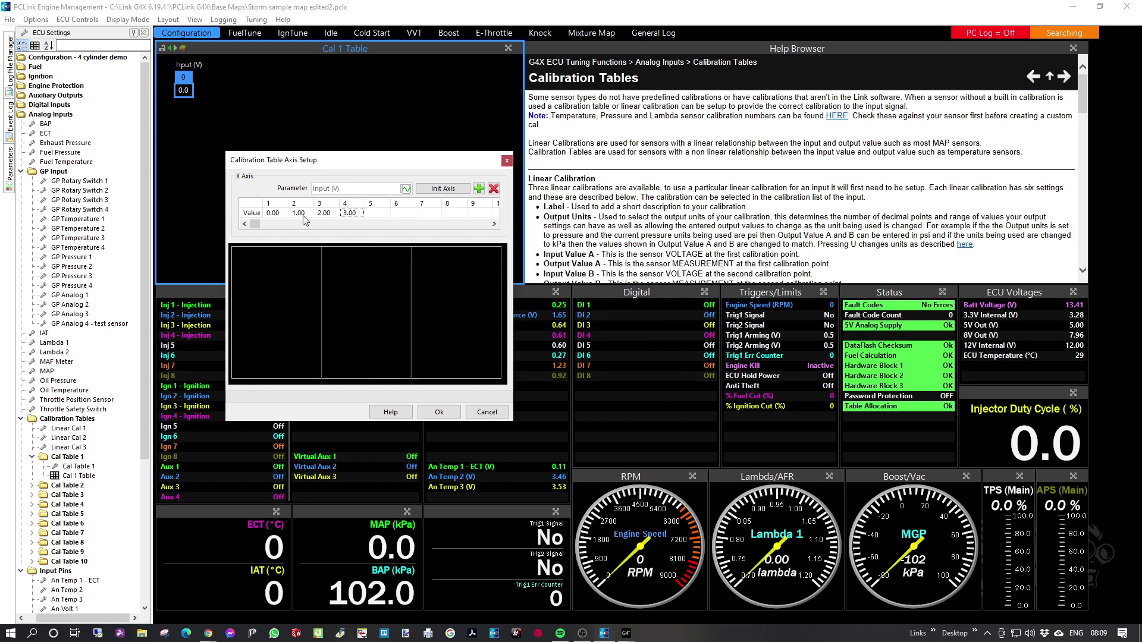
# Add 4 and 5 V breakpoints and apply the axis with interpolation of the table values
pyautogui.write('4')
pyautogui.press('Return')
pyautogui.write('5')
pyautogui.press('Return')
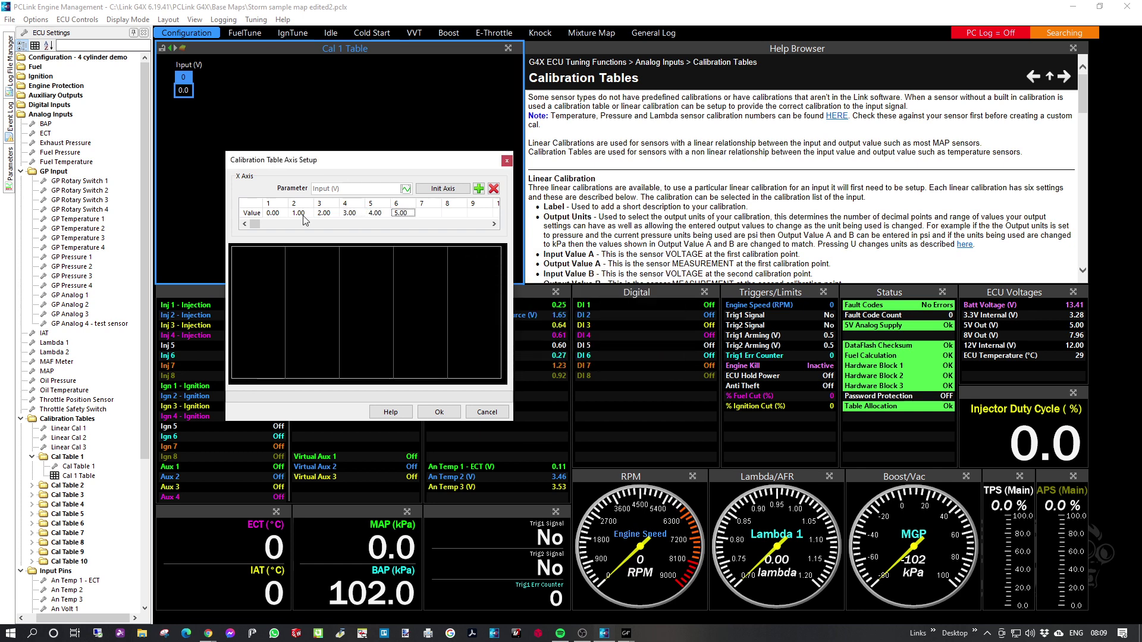
pyautogui.click(444, 413)
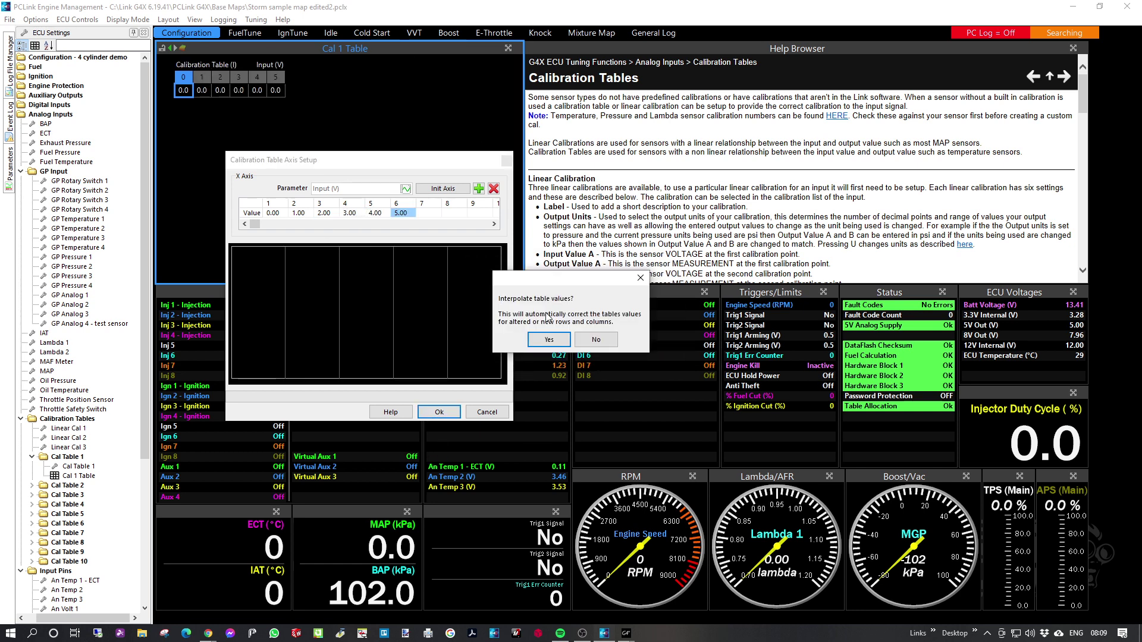
pyautogui.click(541, 340)
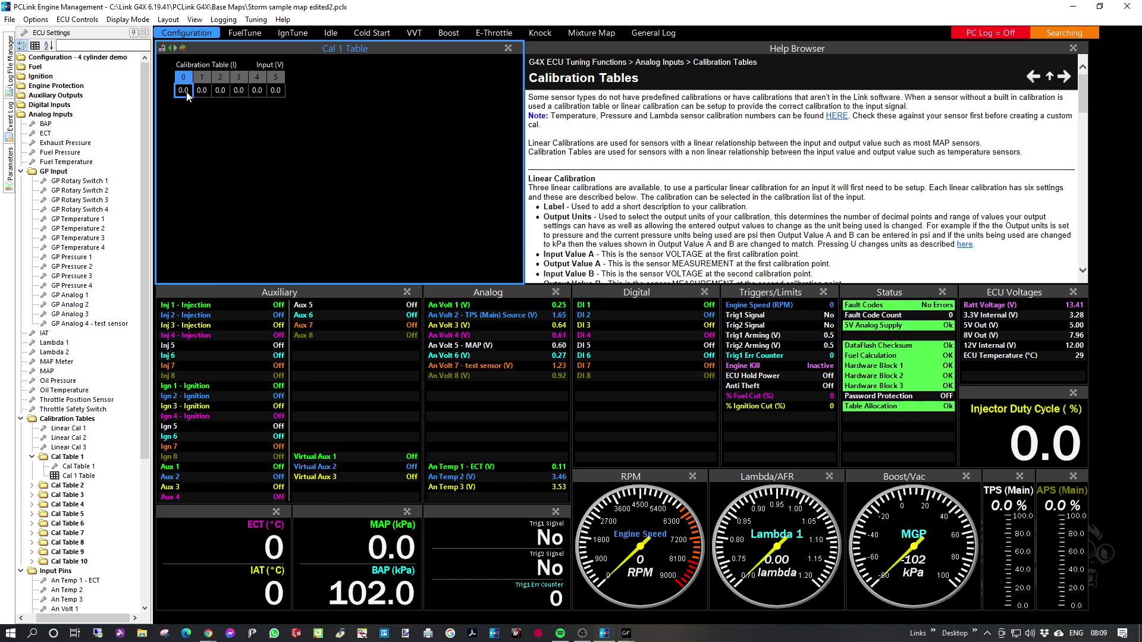
# Enter 45 for the 0 V cell and 10 for the 4 V cell of the Cal 1 Table
pyautogui.write('45')
pyautogui.press('Return')
pyautogui.press('Right')
pyautogui.press('Right')
pyautogui.press('Right')
pyautogui.press('Right')
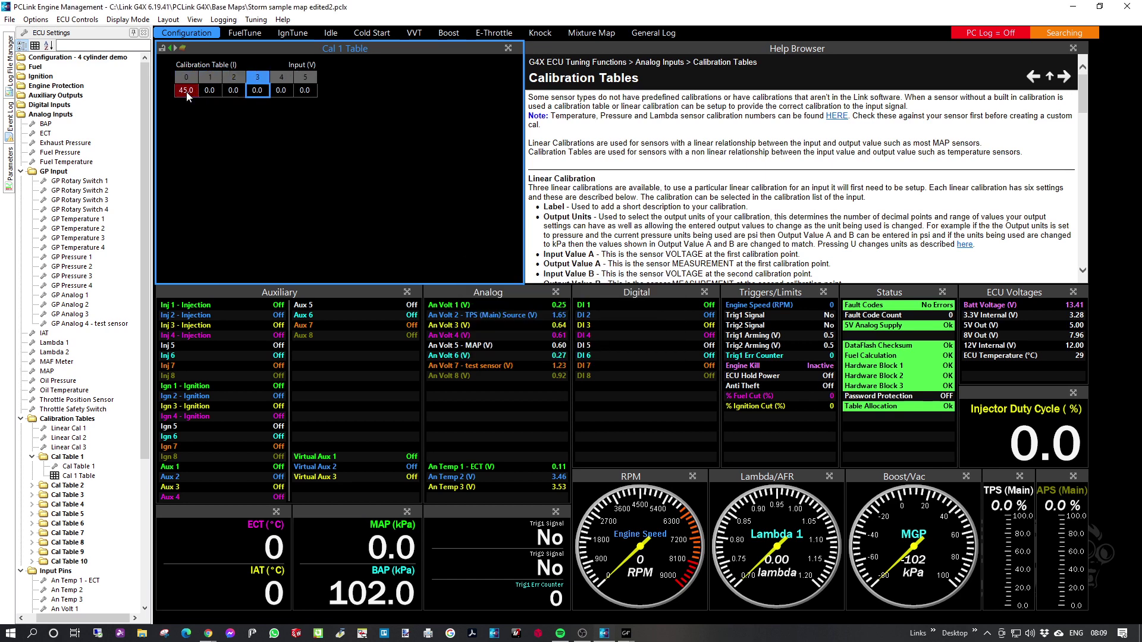
pyautogui.write('10')
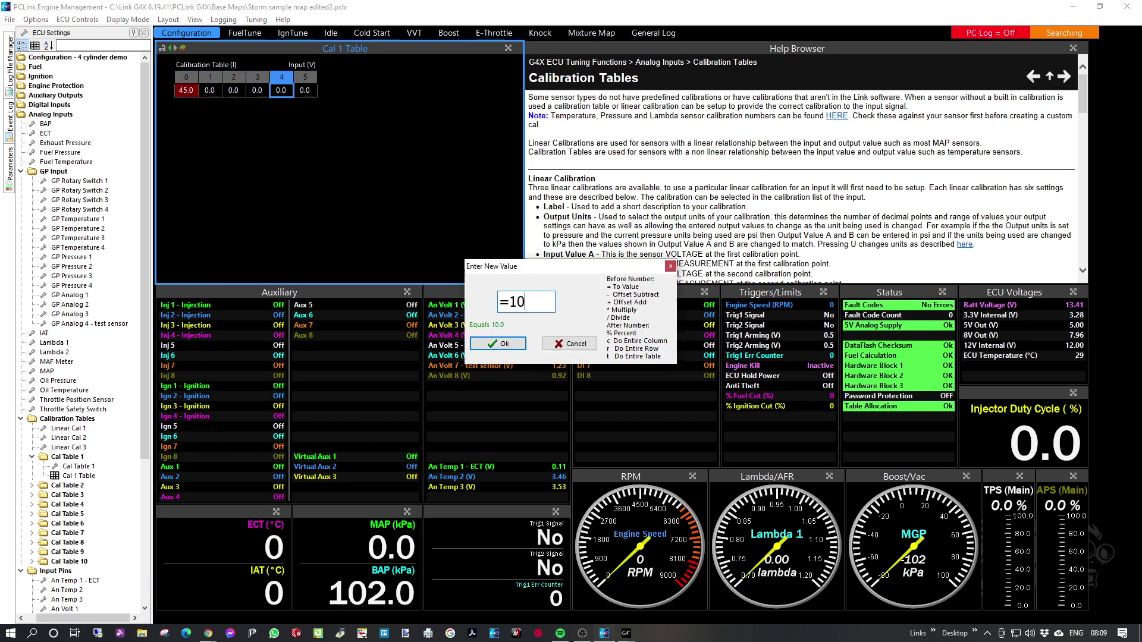
pyautogui.press('Return')
# Interpolate the Cal 1 Table values horizontally between the 0 V and 4 V cells and save the map
pyautogui.press('Left')
pyautogui.press('Left')
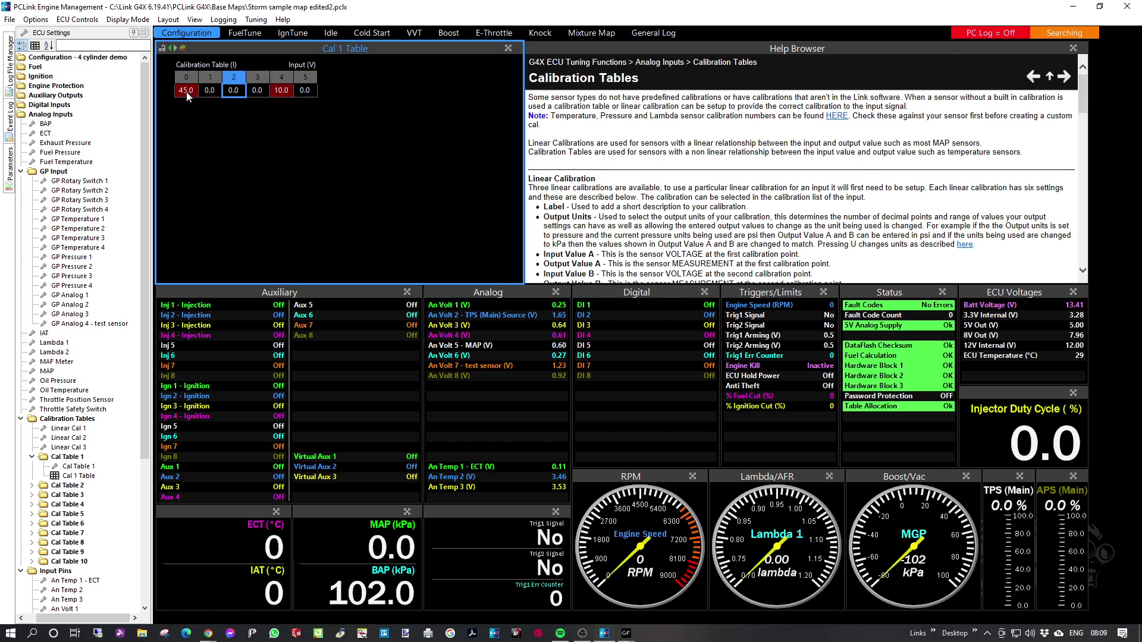
pyautogui.press('Right')
pyautogui.press('Right')
pyautogui.hotkey('shift', 'Left')
pyautogui.hotkey('shift', 'Left')
pyautogui.hotkey('shift', 'Left')
pyautogui.hotkey('shift', 'Left')
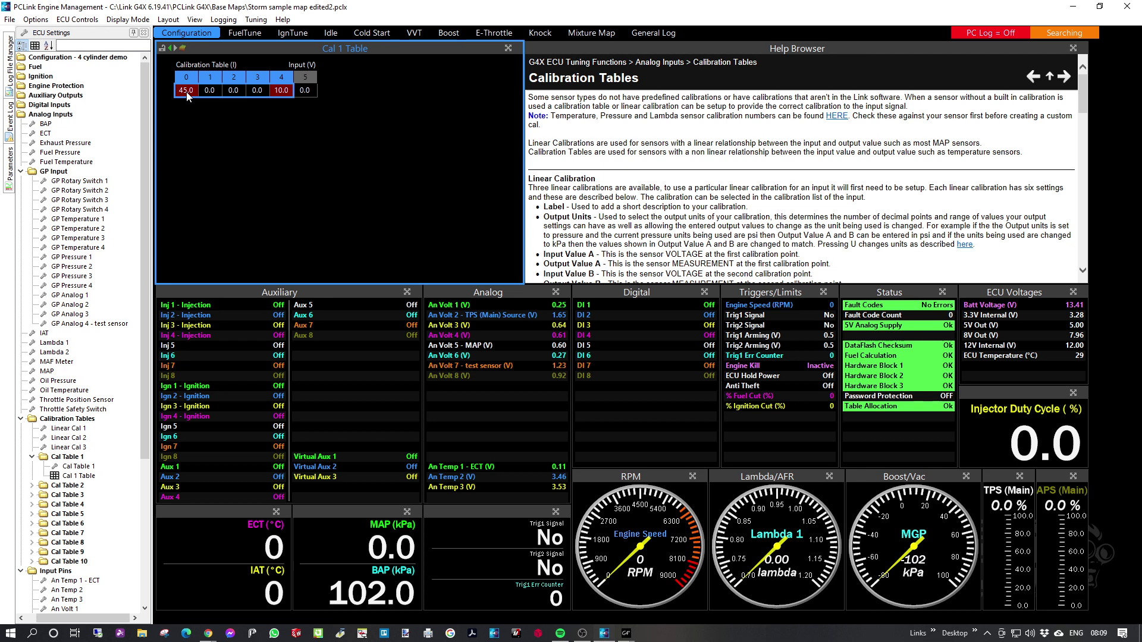
pyautogui.press('h')
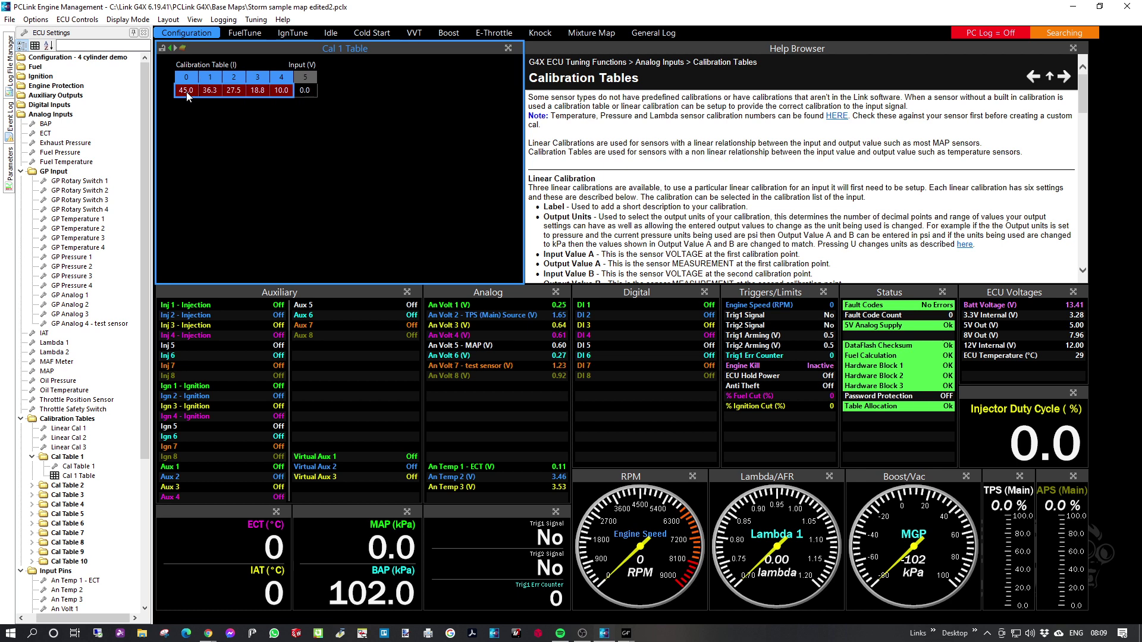
pyautogui.click(306, 94)
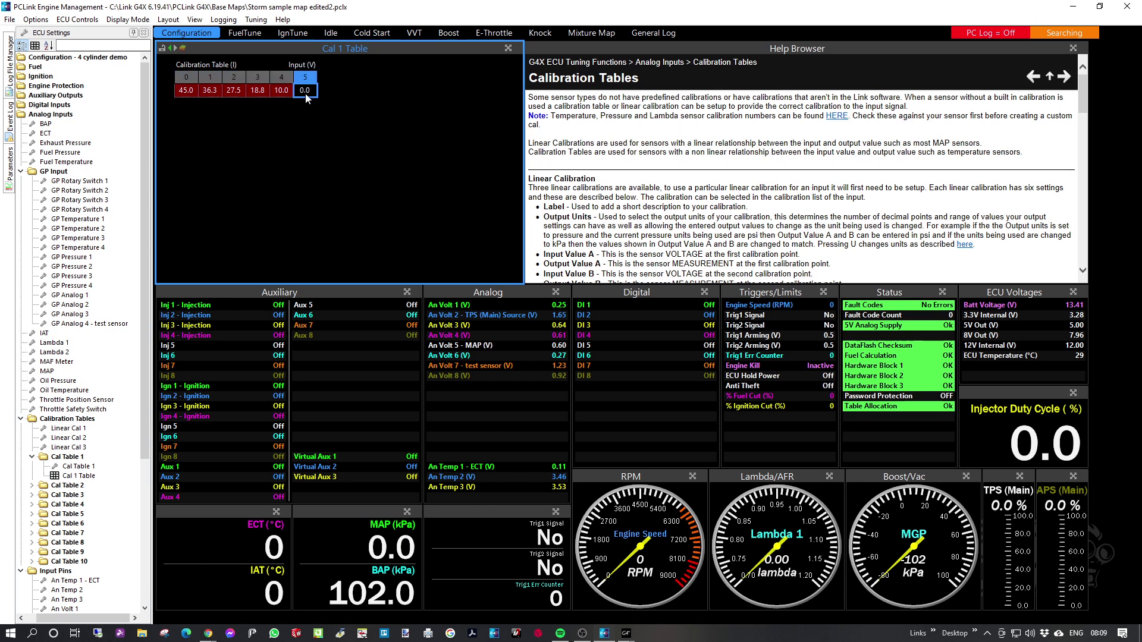
pyautogui.hotkey('ctrl', 's')
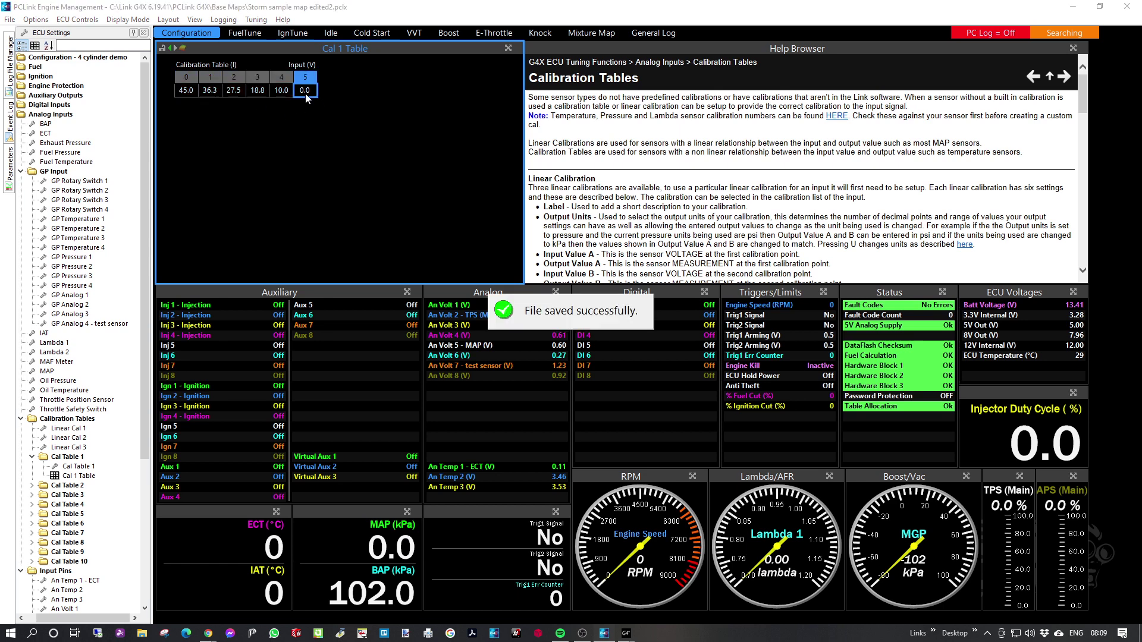
# Collapse the analog input groups in the ECU settings and expand the Digital Inputs
pyautogui.click(21, 172)
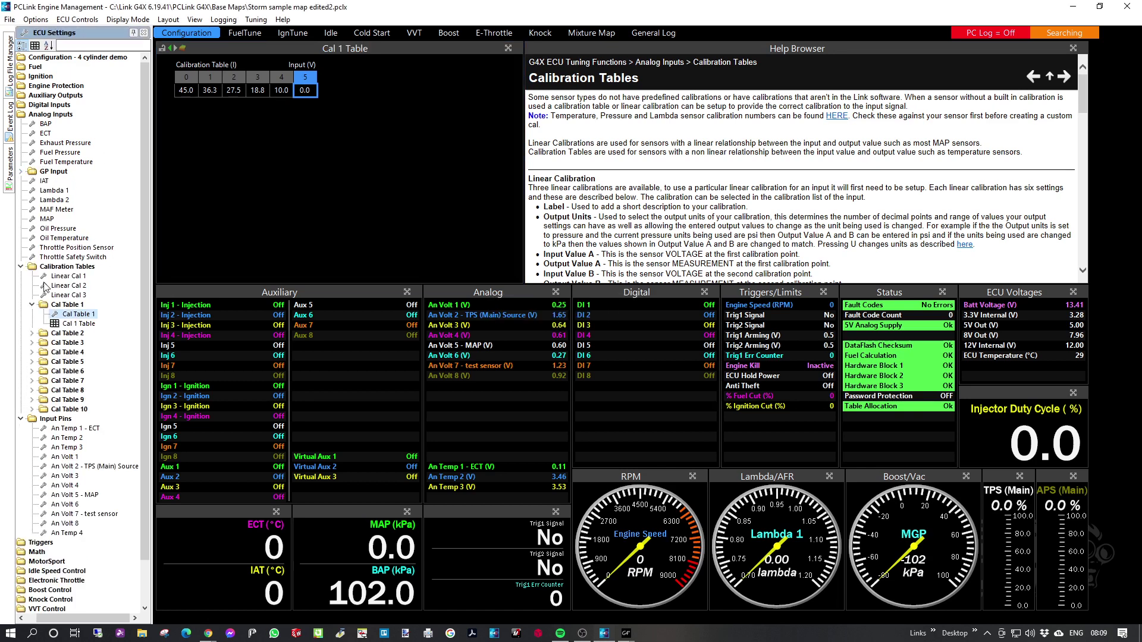
pyautogui.click(22, 267)
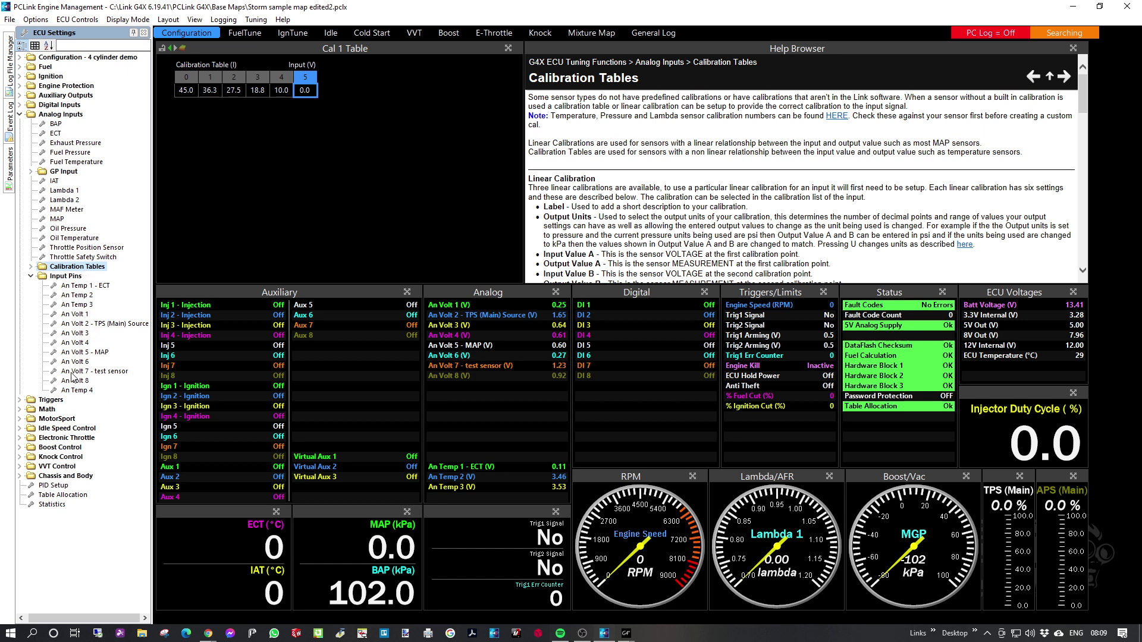
pyautogui.click(31, 276)
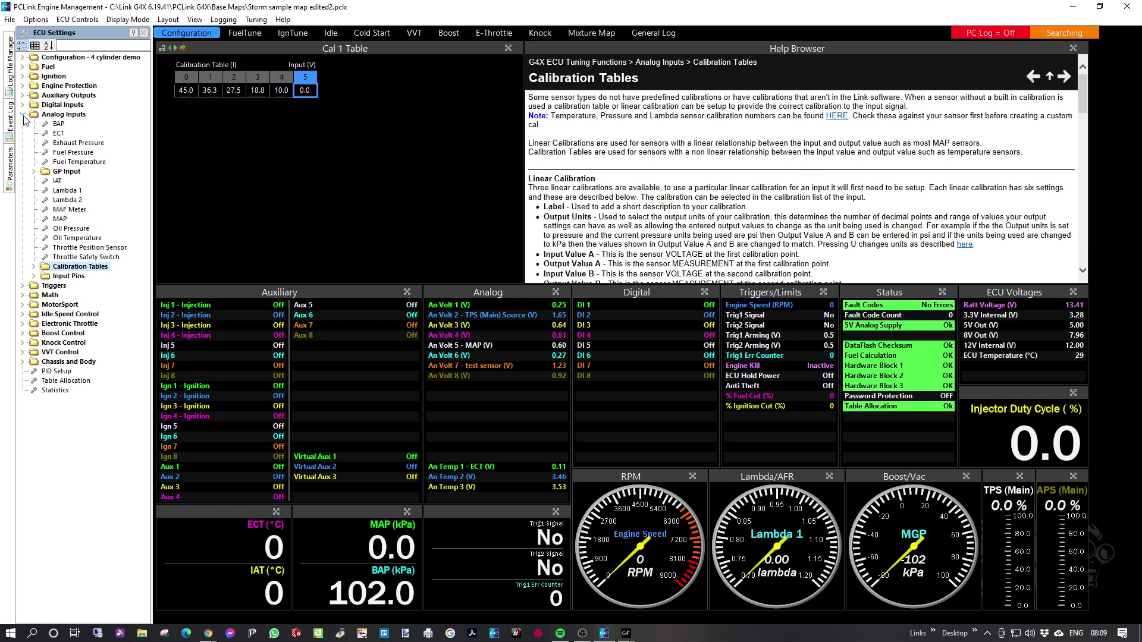
pyautogui.click(22, 114)
pyautogui.click(22, 105)
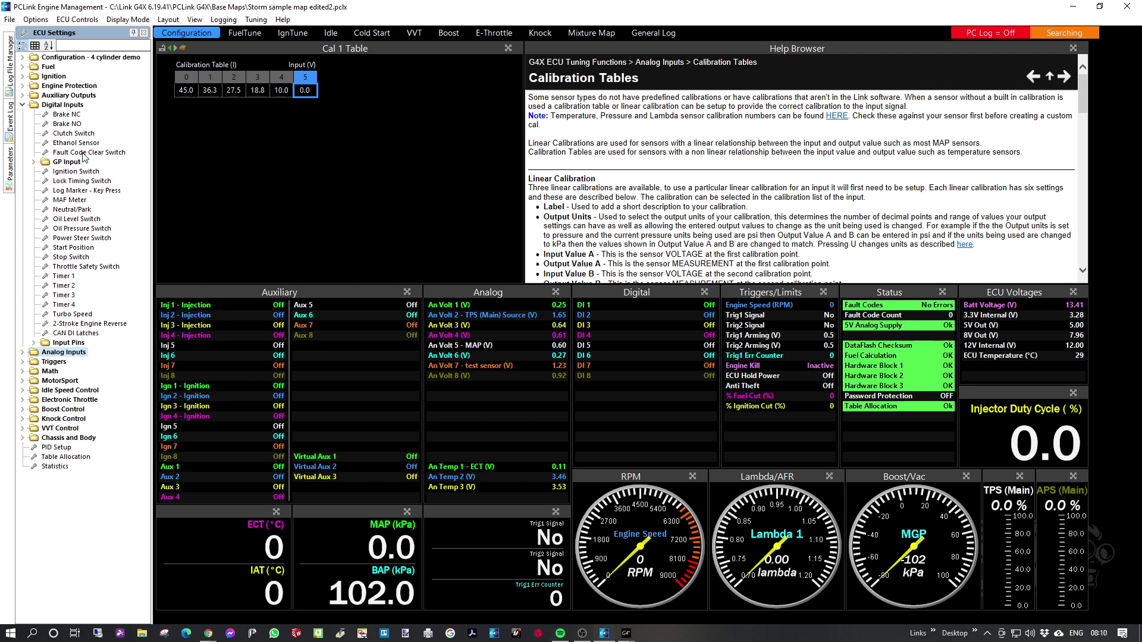
# Set the source of the Clutch Switch digital input to DI 2
pyautogui.click(74, 133)
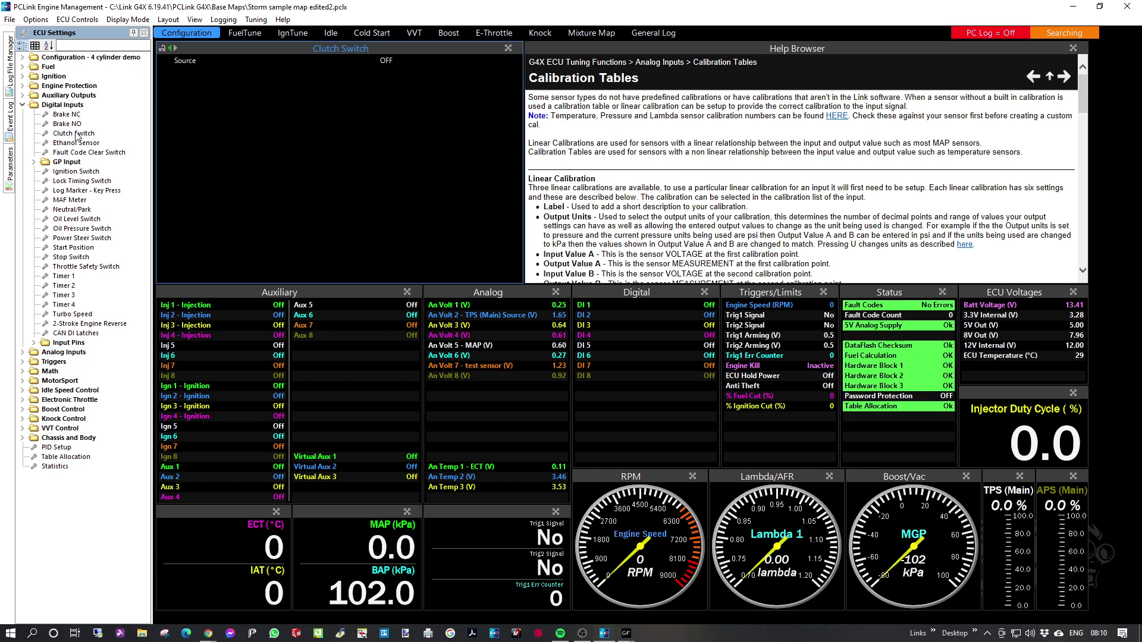
pyautogui.doubleClick(393, 61)
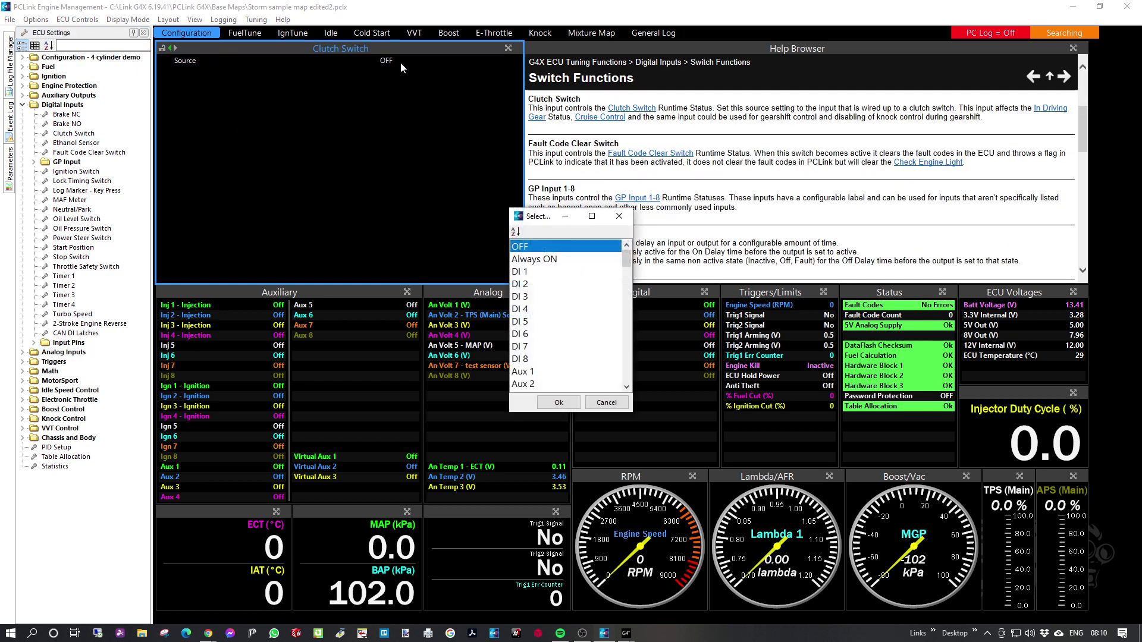
pyautogui.scroll(-10, 531, 324)
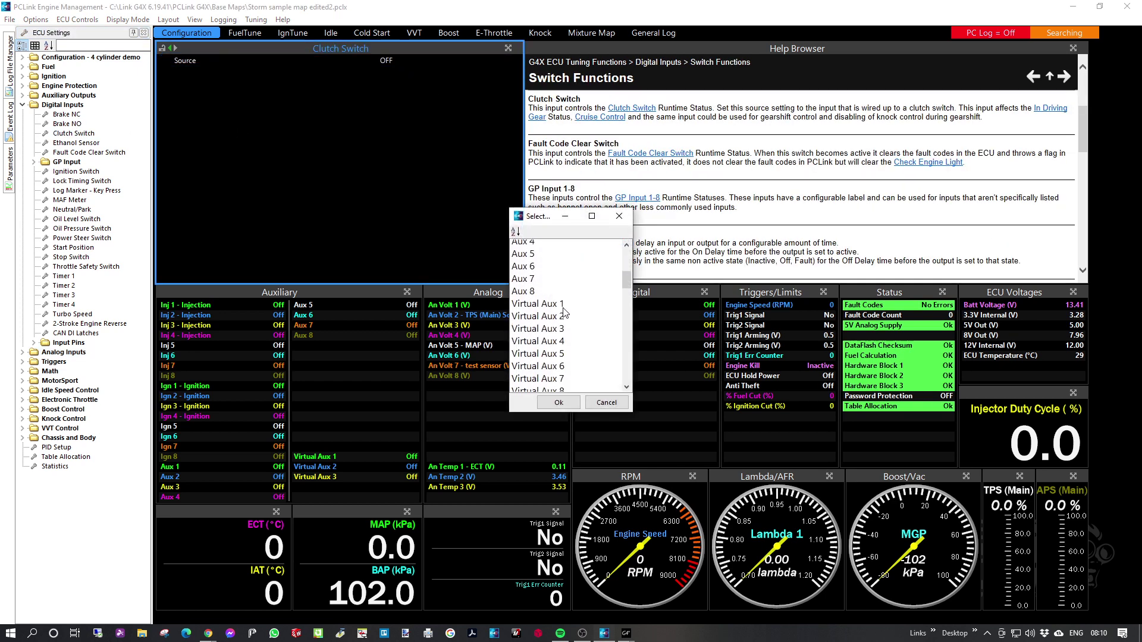
pyautogui.scroll(10, 562, 315)
pyautogui.scroll(-10, 565, 314)
pyautogui.scroll(9, 565, 313)
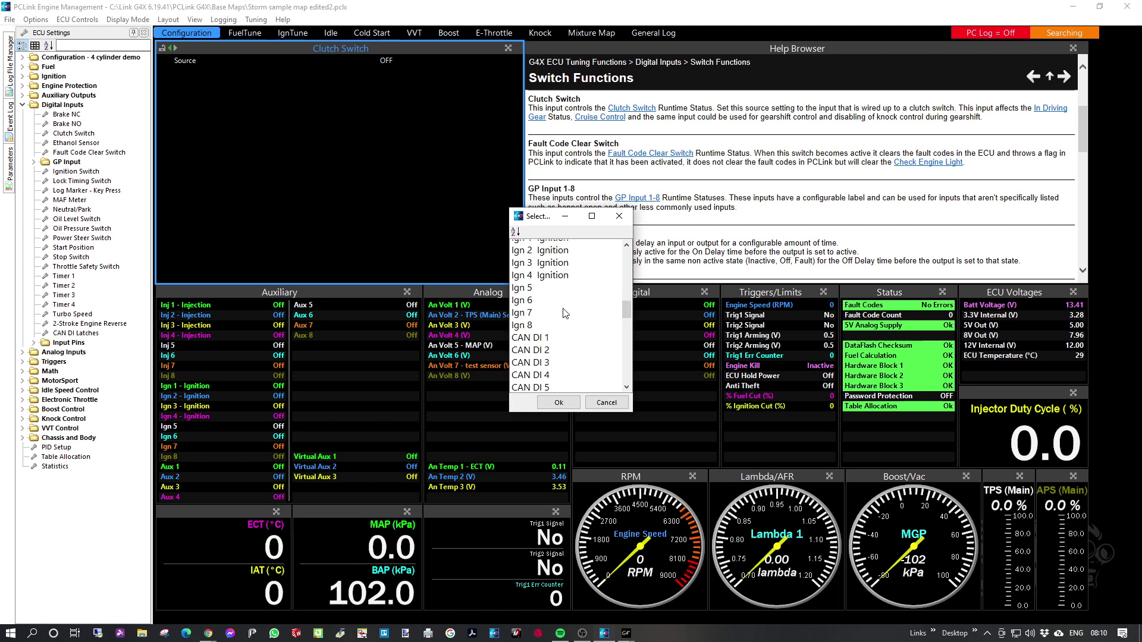
pyautogui.scroll(2, 565, 313)
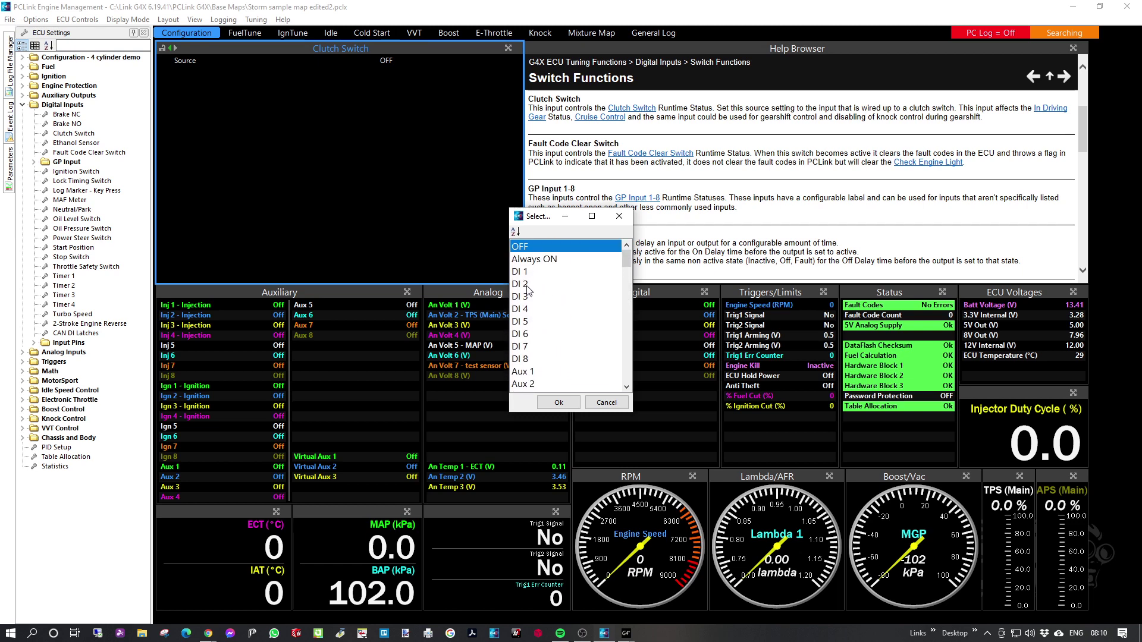
pyautogui.doubleClick(525, 284)
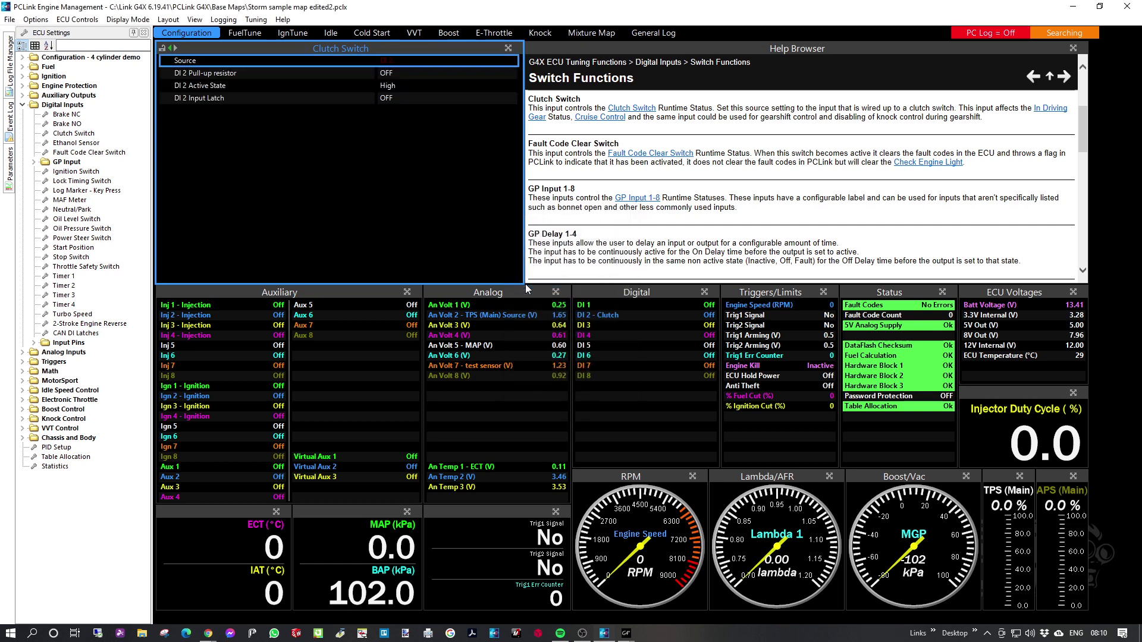
# Turn on the DI 2 pull-up resistor and set the DI 2 active state to Low
pyautogui.doubleClick(391, 75)
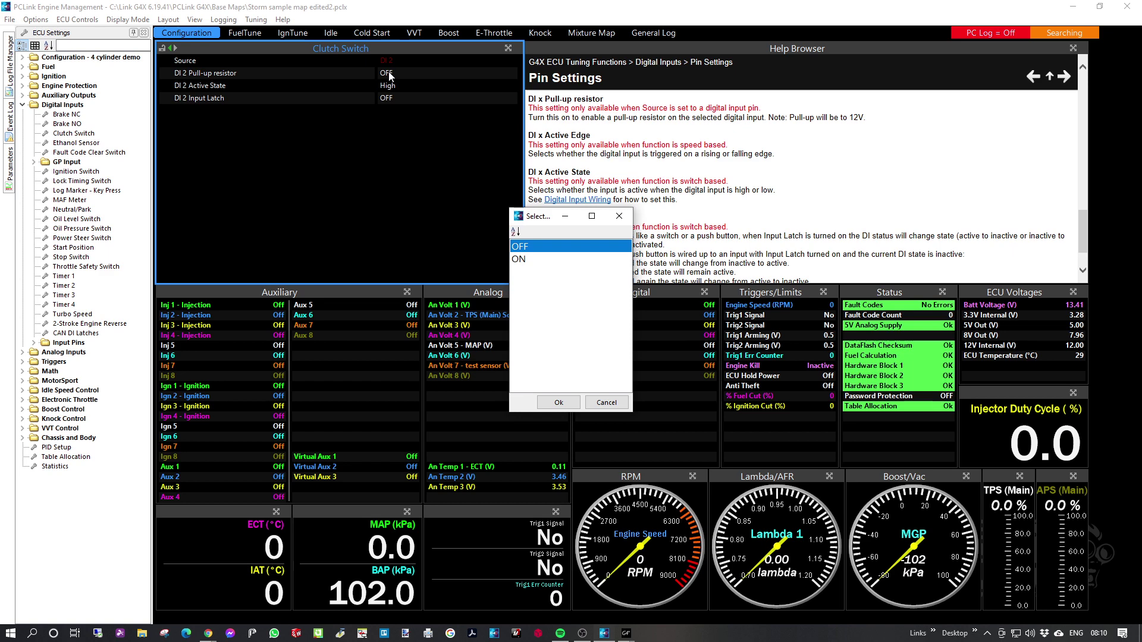
pyautogui.doubleClick(533, 259)
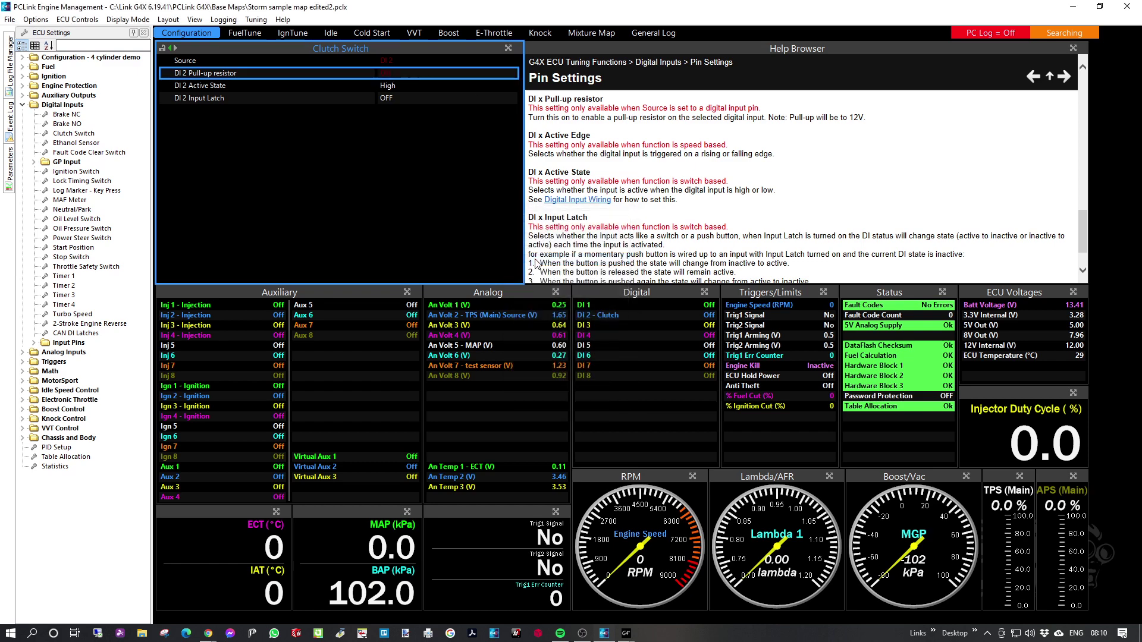
pyautogui.click(346, 87)
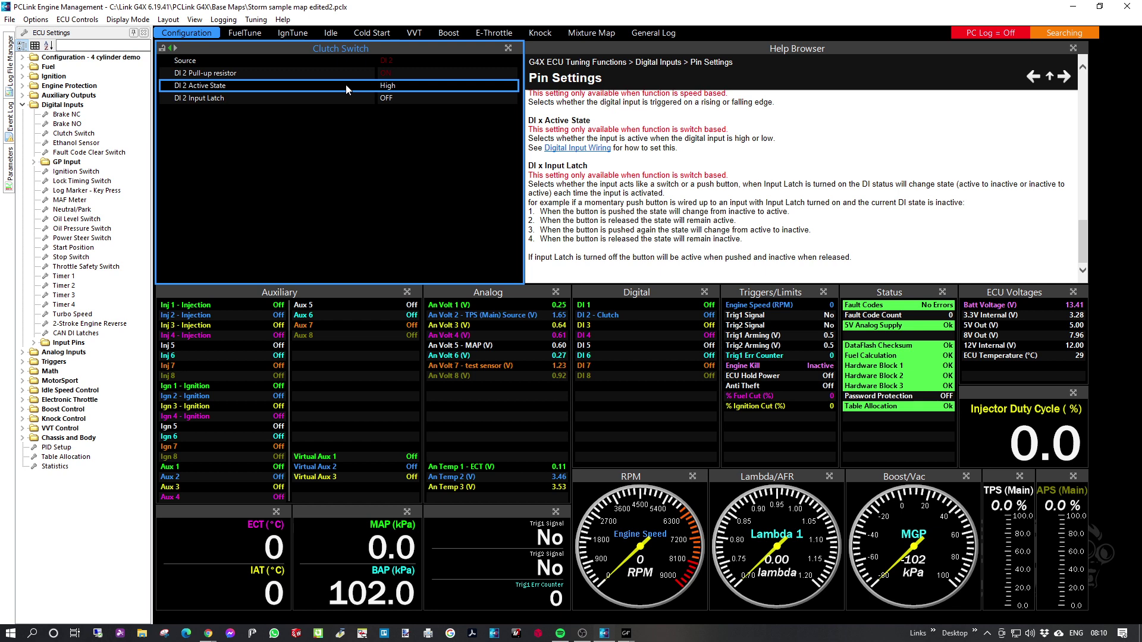
pyautogui.doubleClick(388, 87)
pyautogui.doubleClick(534, 259)
# Check the DI 2 Input Latch options without changing them and save the map
pyautogui.doubleClick(399, 97)
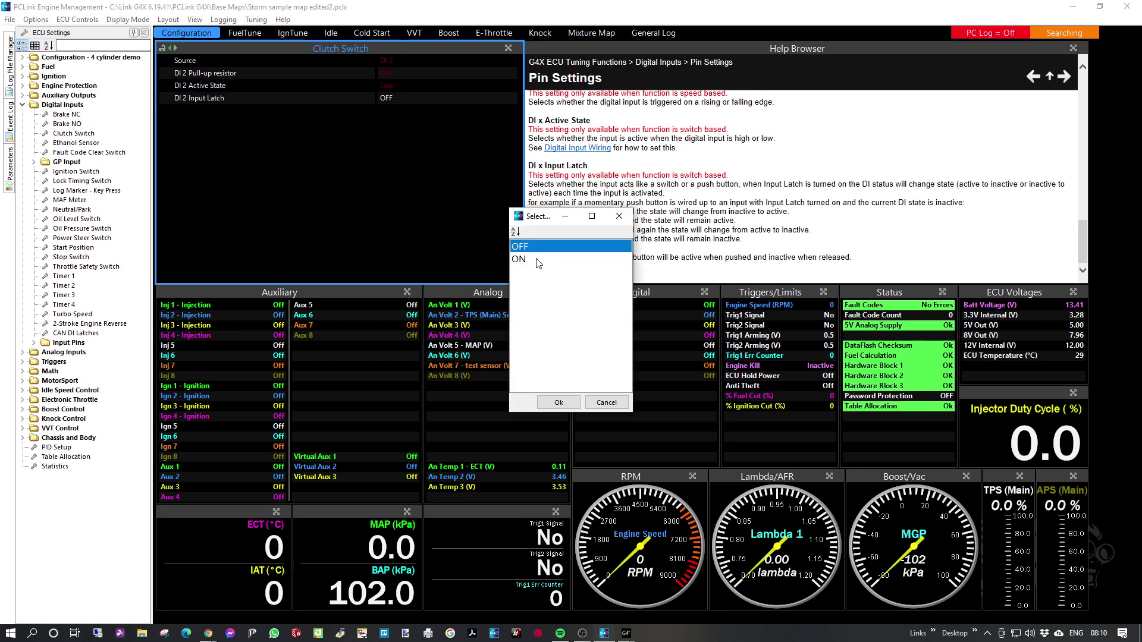
pyautogui.click(607, 402)
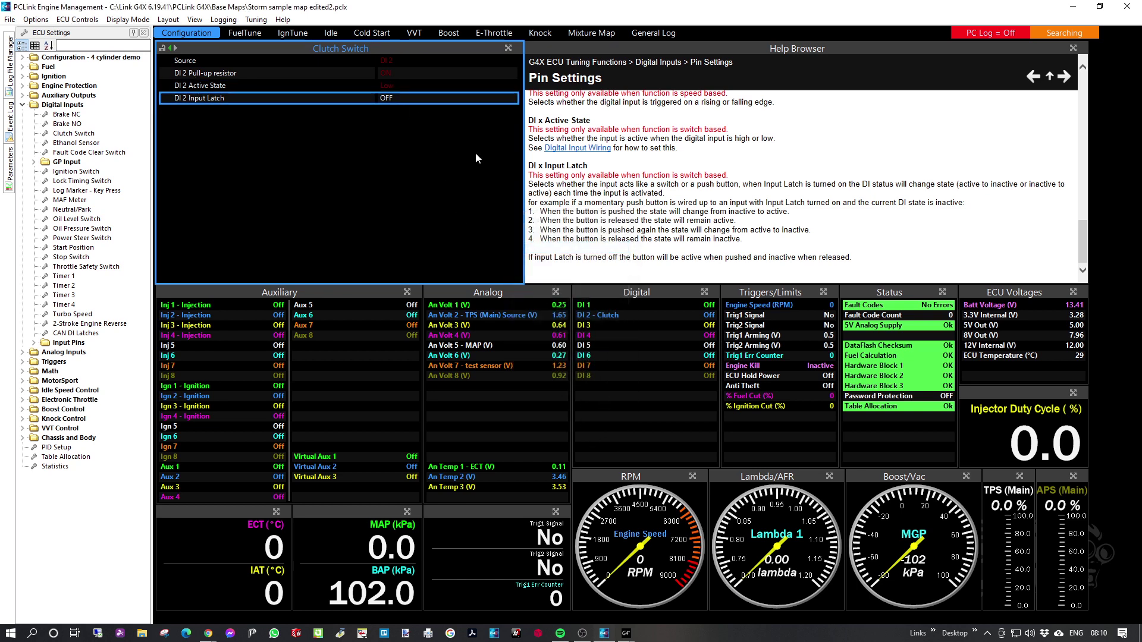
pyautogui.hotkey('ctrl', 's')
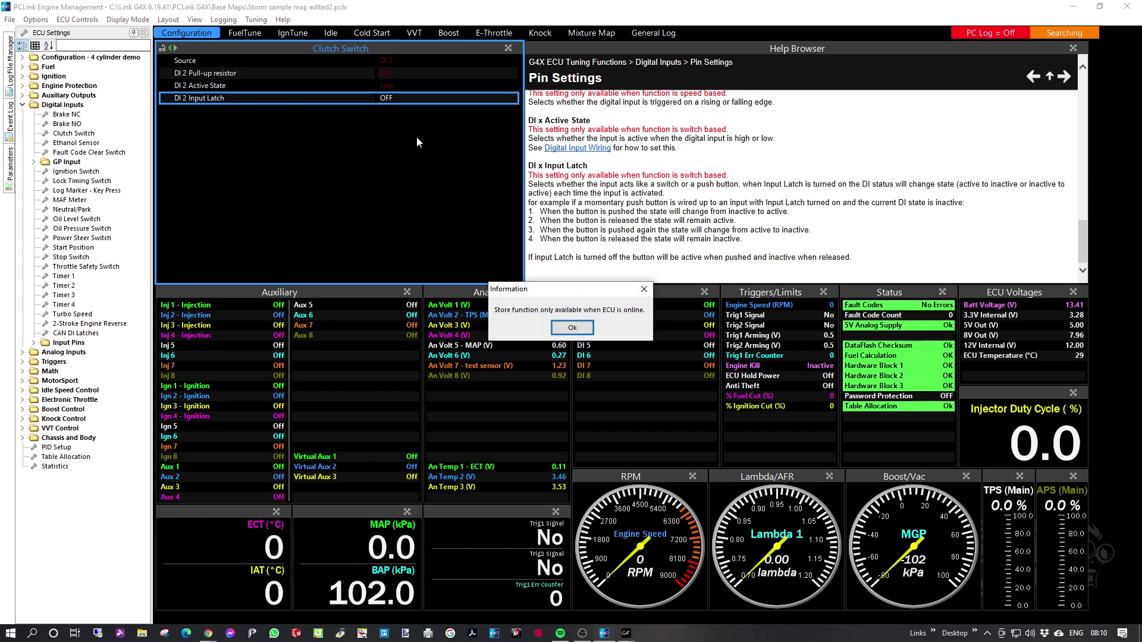
pyautogui.press('Return')
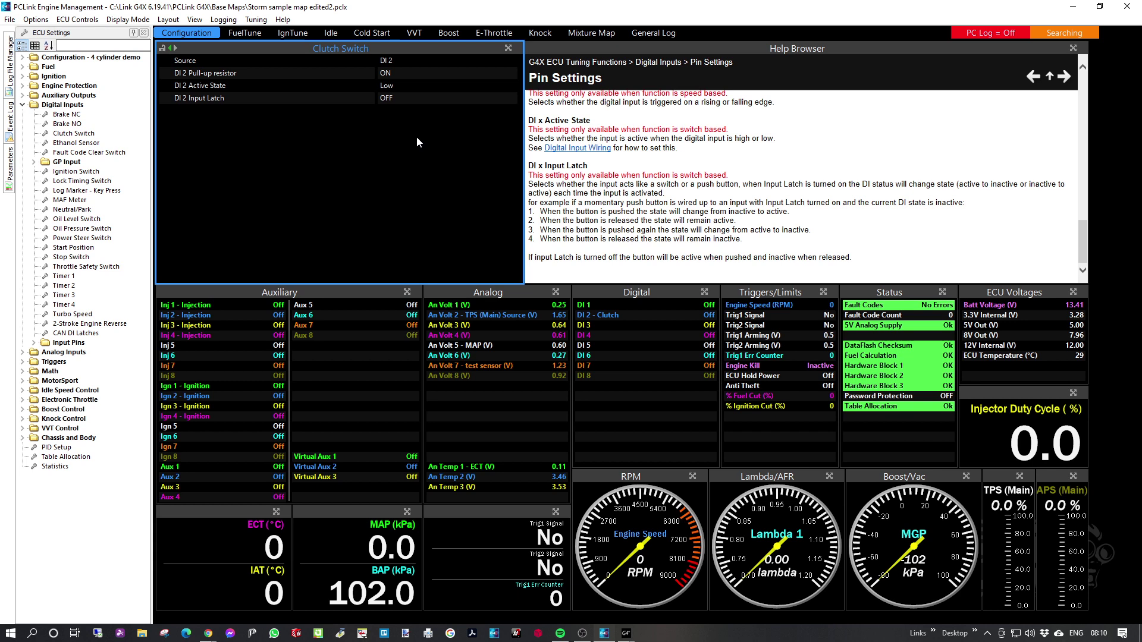
# Expand the digital Input Pins and the Auxiliary Outputs in the ECU settings and look through their functions
pyautogui.click(33, 342)
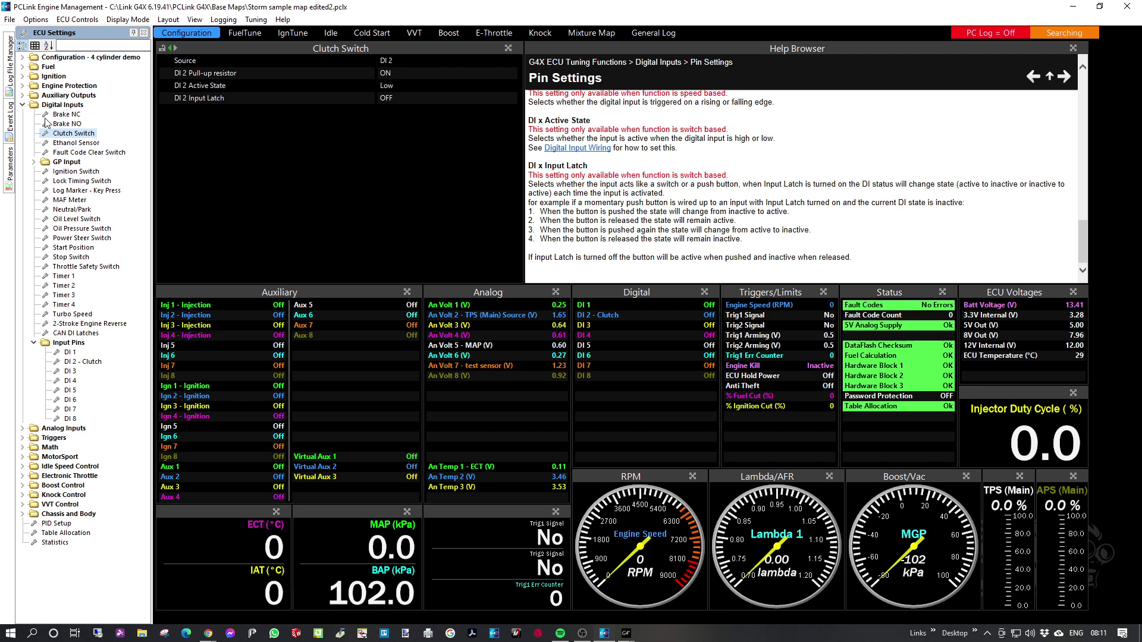
pyautogui.click(23, 105)
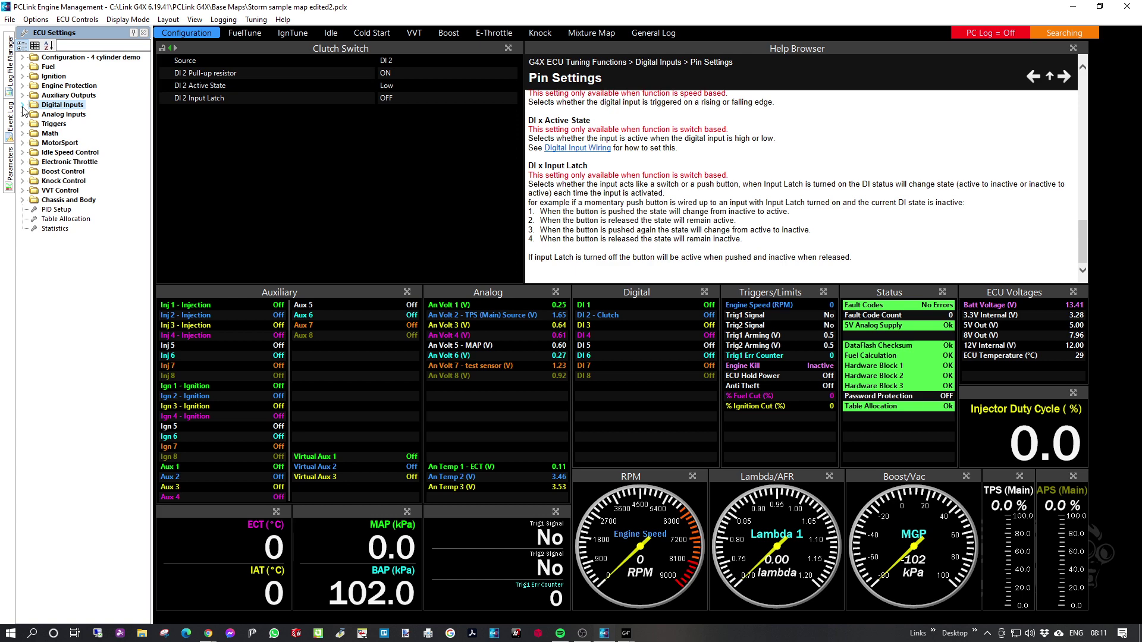
pyautogui.click(23, 106)
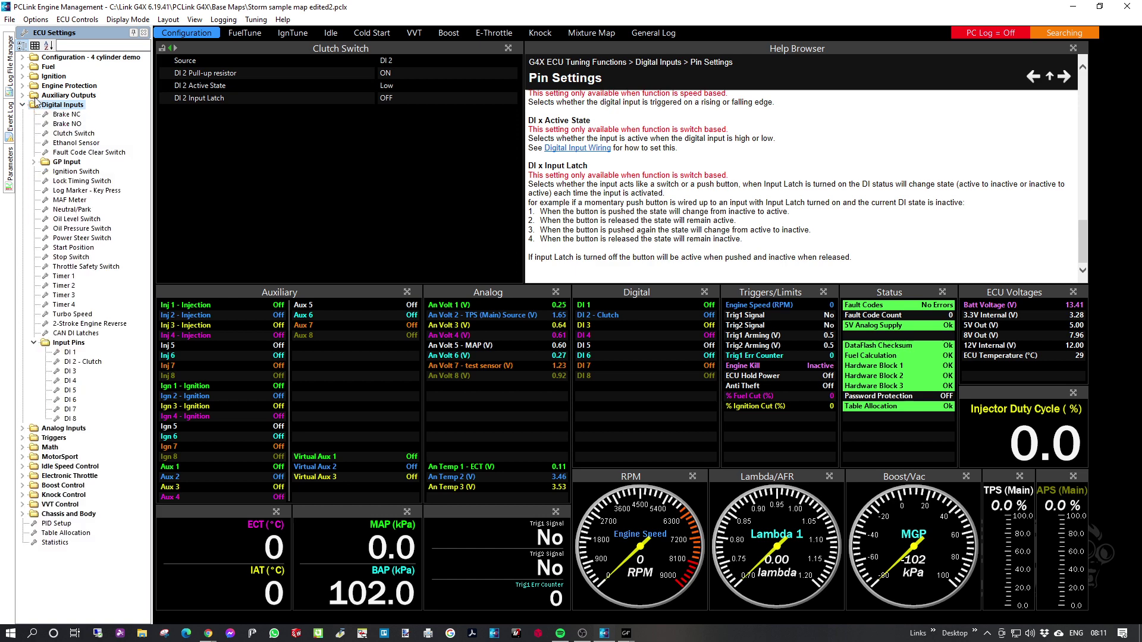
pyautogui.click(23, 95)
pyautogui.scroll(-4, 93, 419)
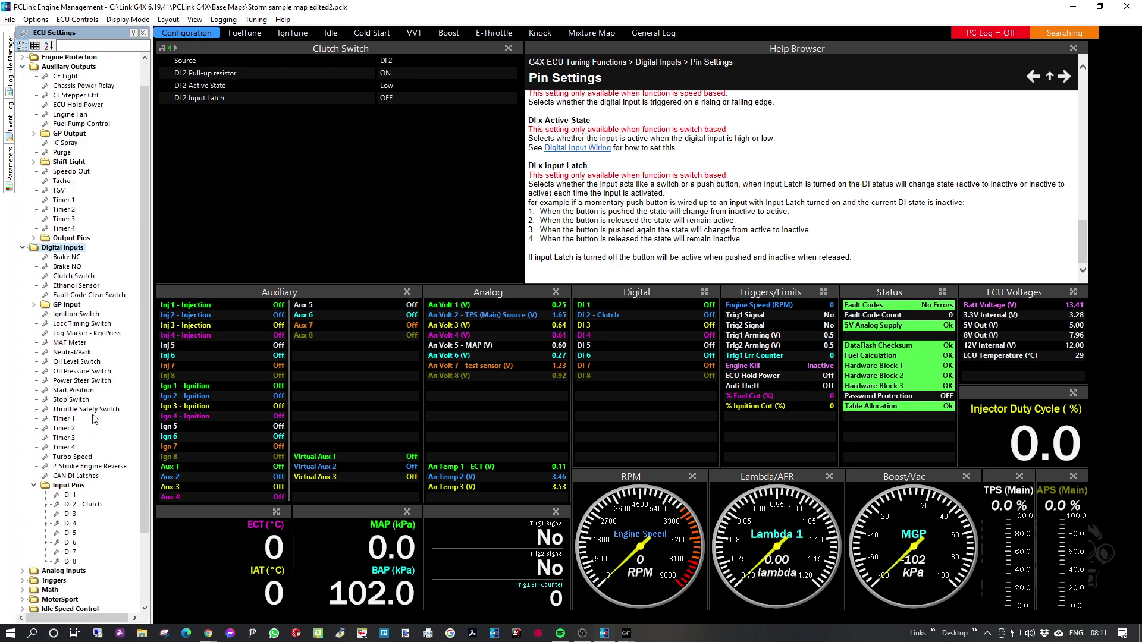
pyautogui.scroll(4, 94, 414)
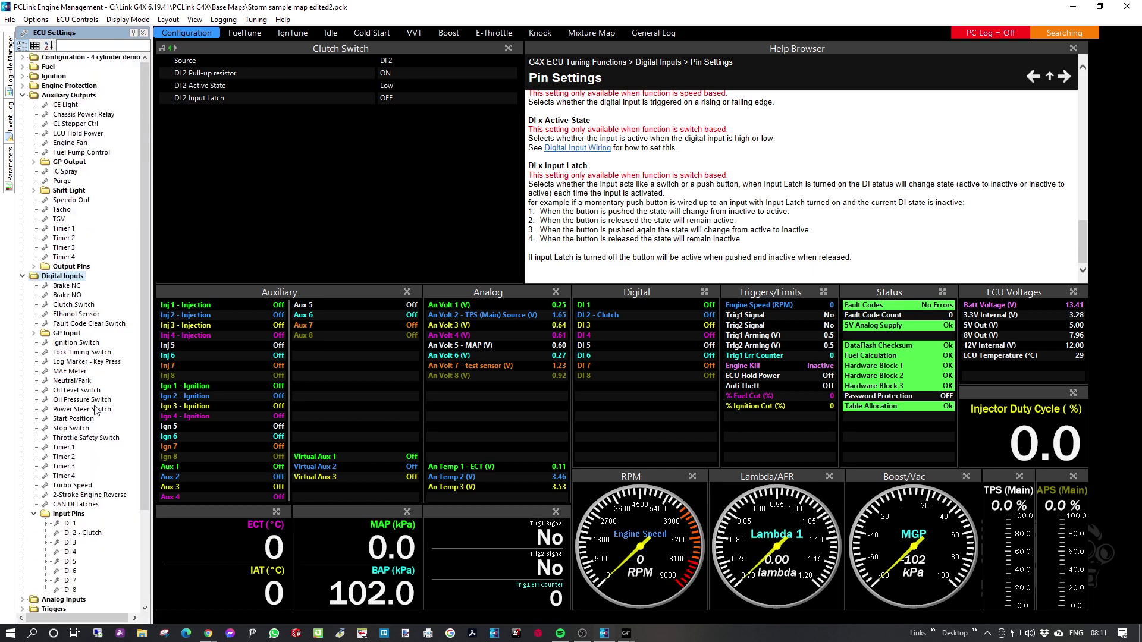
pyautogui.scroll(-1, 95, 411)
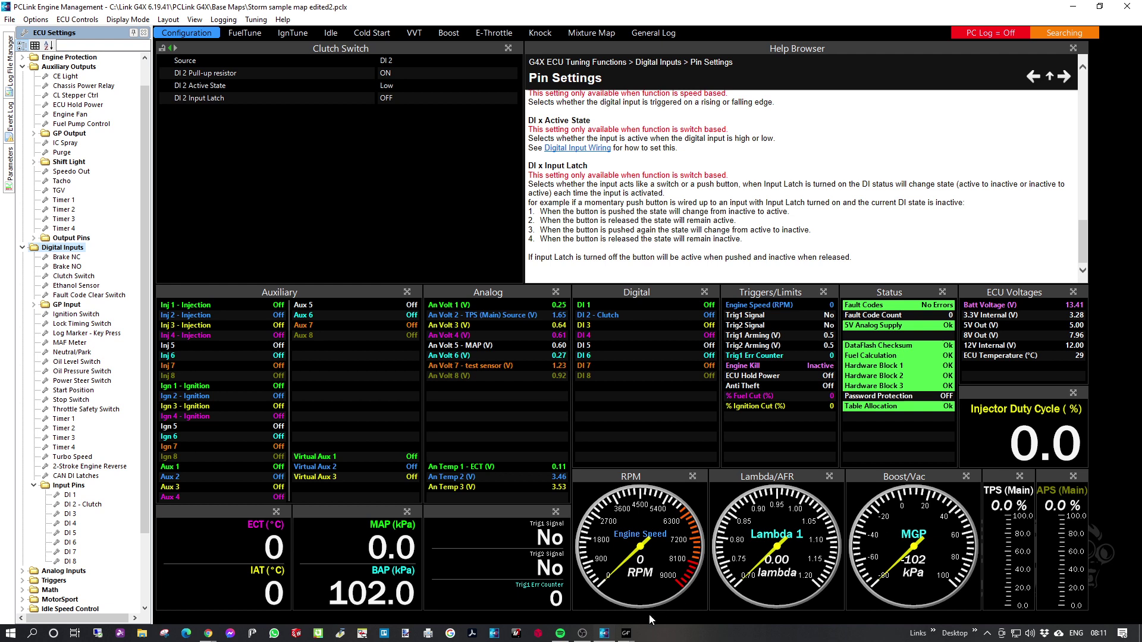
# Switch to the G4+ PCLink window, expand its Analog Inputs and widen the ECU settings pane to show the full names
pyautogui.click(626, 634)
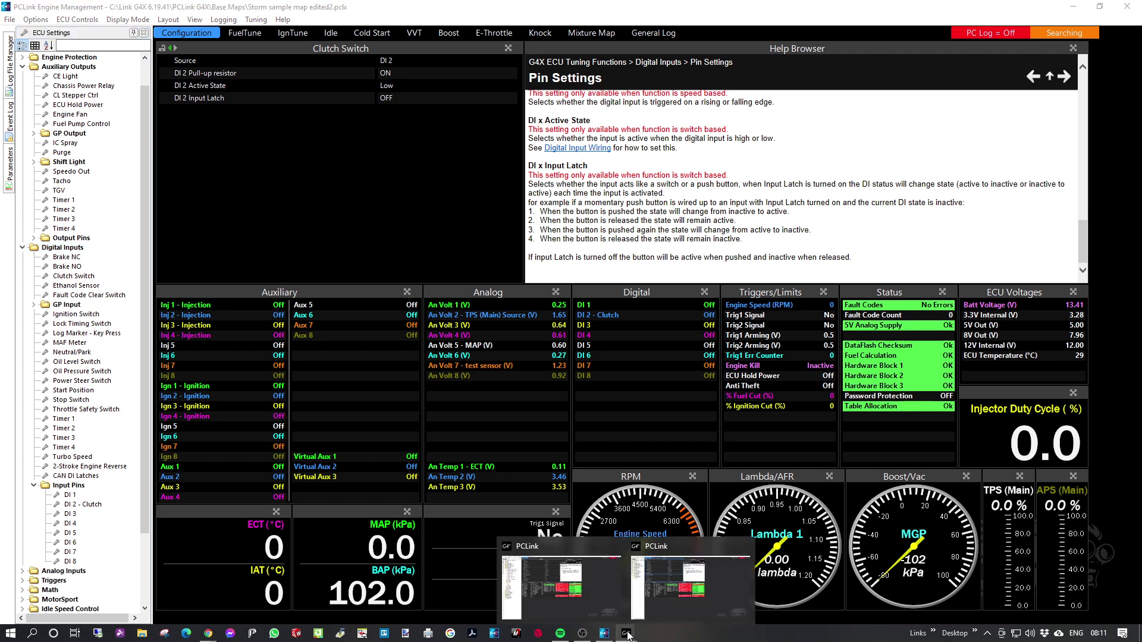
pyautogui.click(679, 600)
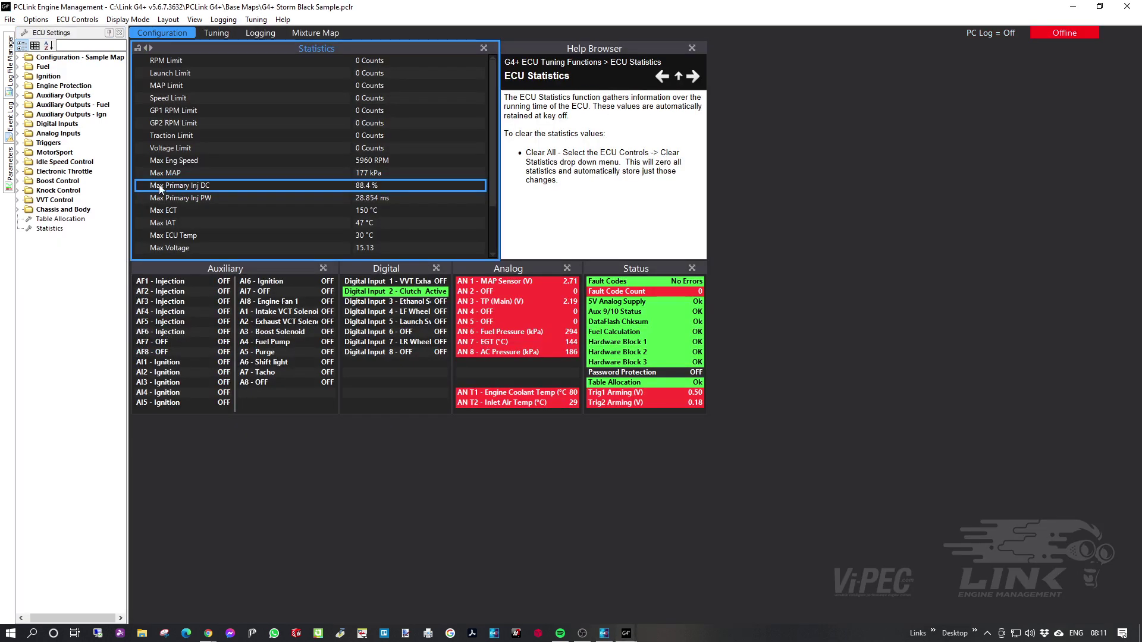
pyautogui.click(18, 133)
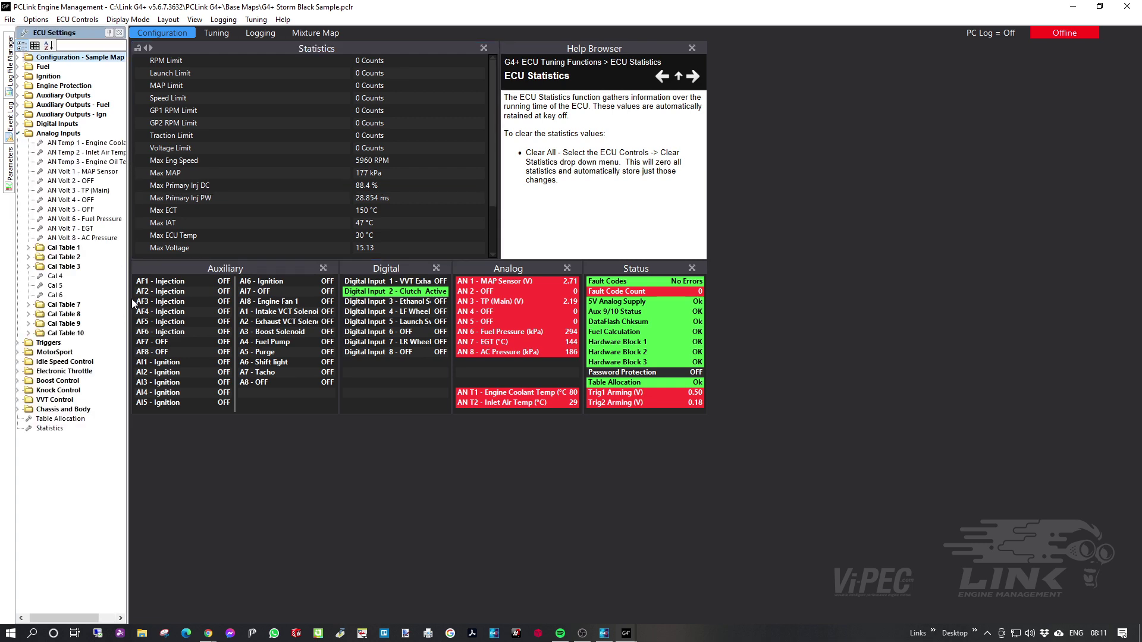
pyautogui.moveTo(127, 290); pyautogui.dragTo(248, 291)
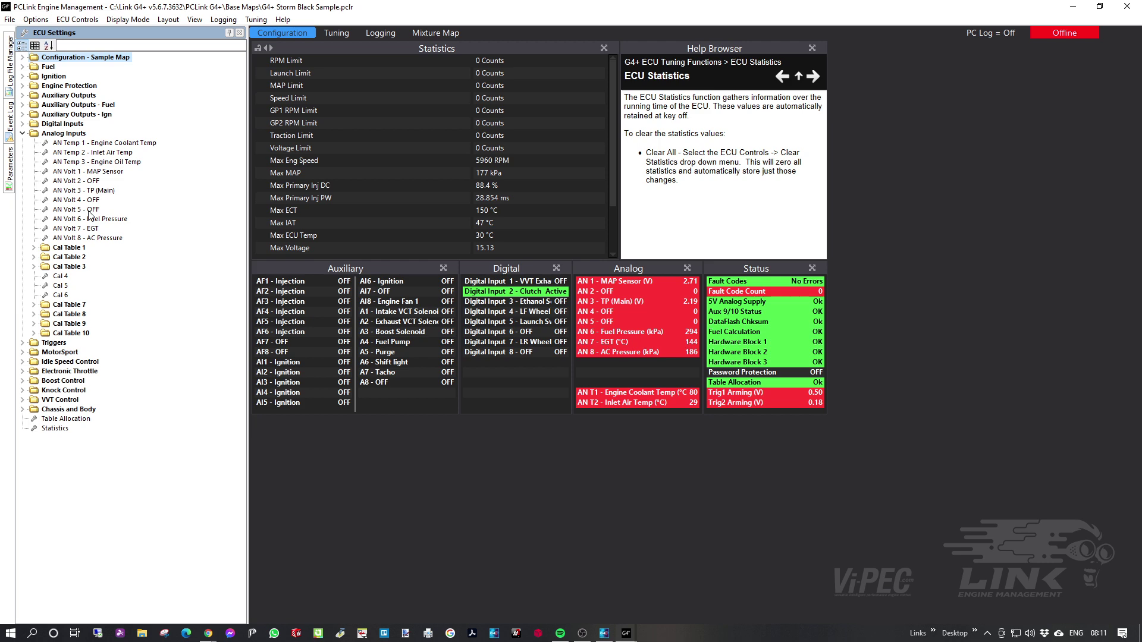
# Set the function of AN Volt 2 to GP Pressure in the G4+ map
pyautogui.click(76, 180)
pyautogui.doubleClick(511, 58)
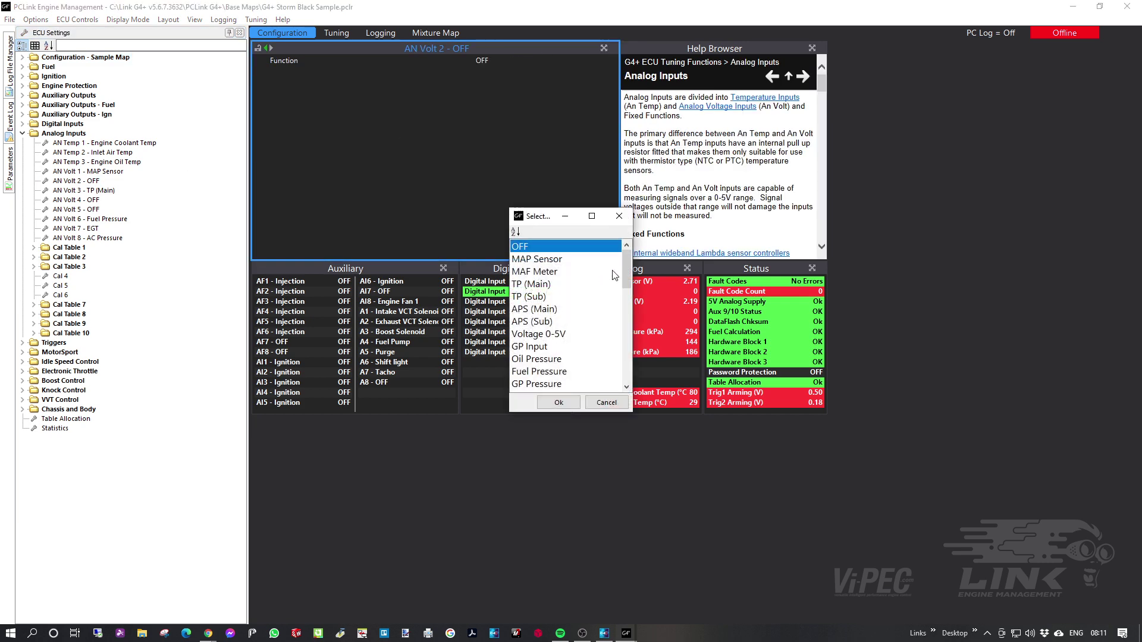
pyautogui.moveTo(629, 258)
pyautogui.mouseDown()
pyautogui.moveTo(629, 353)
pyautogui.moveTo(630, 256)
pyautogui.mouseUp()
pyautogui.click(544, 385)
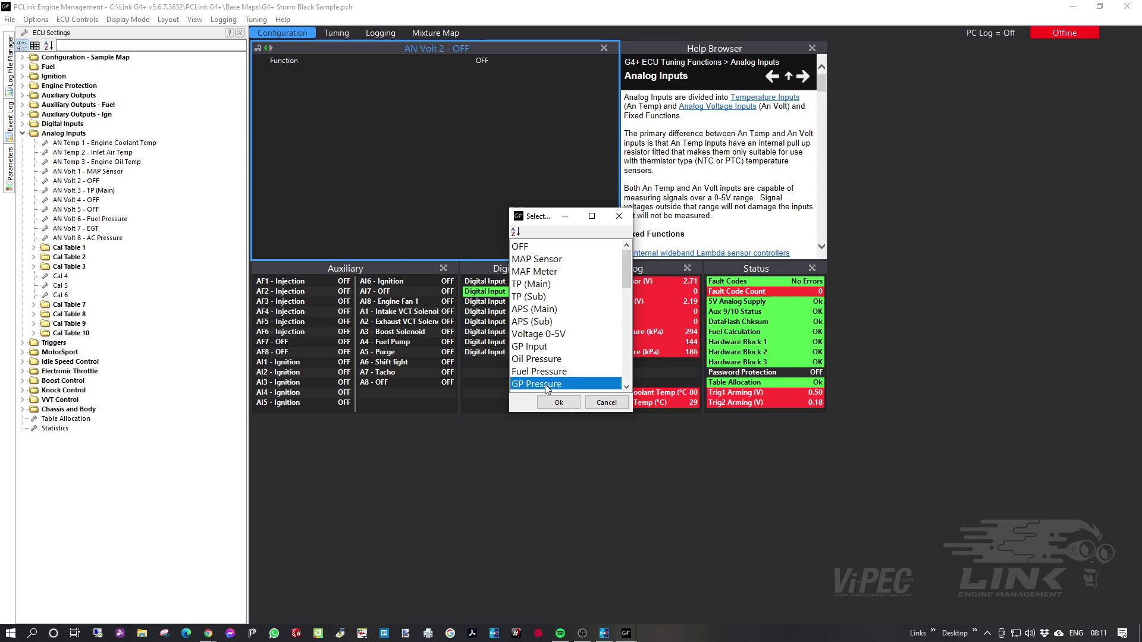
pyautogui.moveTo(628, 266); pyautogui.dragTo(628, 288)
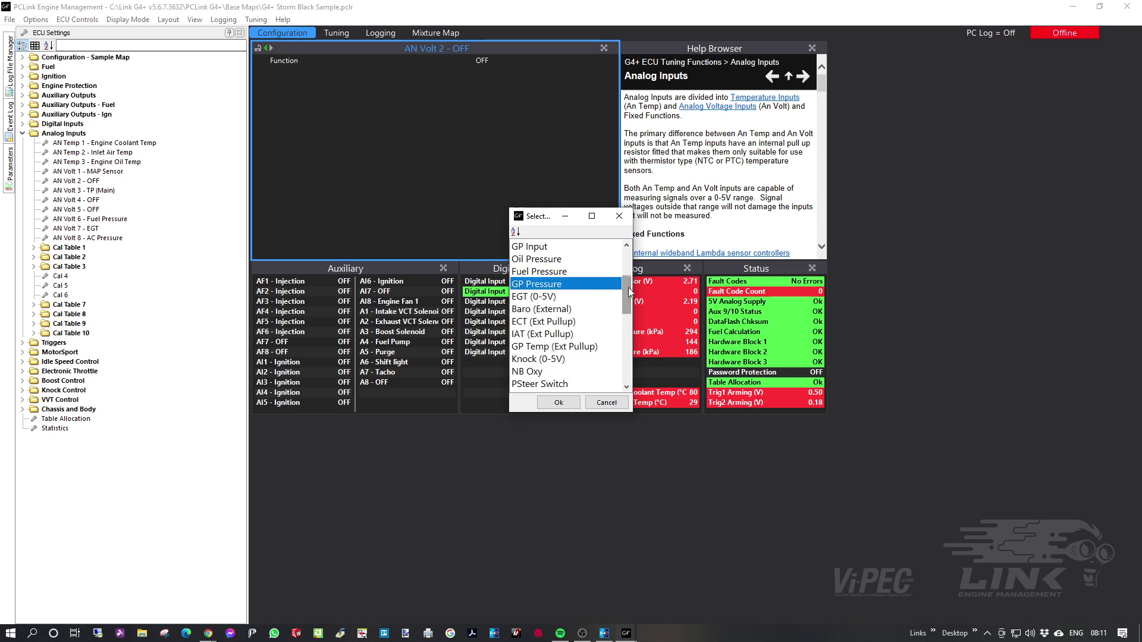
pyautogui.click(559, 402)
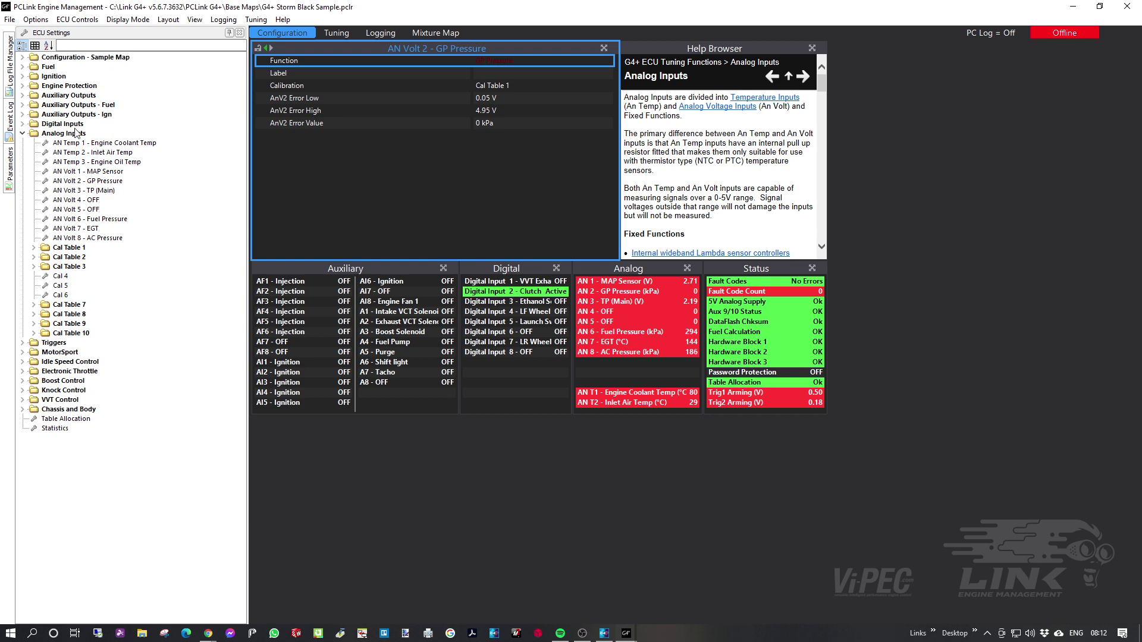
# Switch back to the G4X PCLink window, collapse the Auxiliary Outputs and expand the Analog Inputs
pyautogui.click(604, 633)
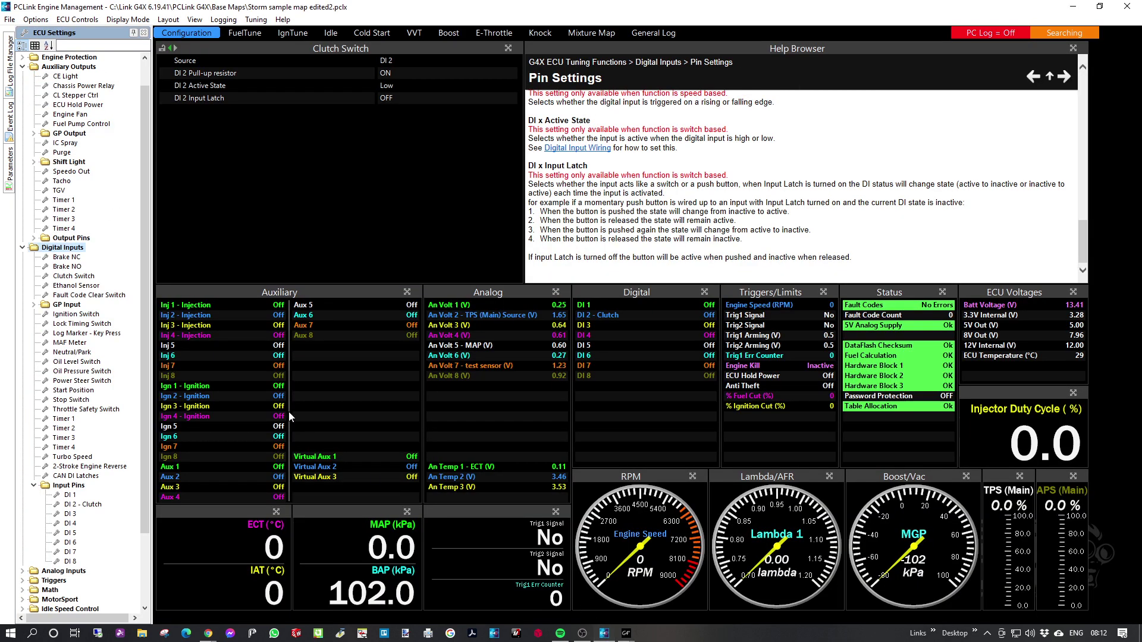
pyautogui.moveTo(142, 259); pyautogui.dragTo(159, 177)
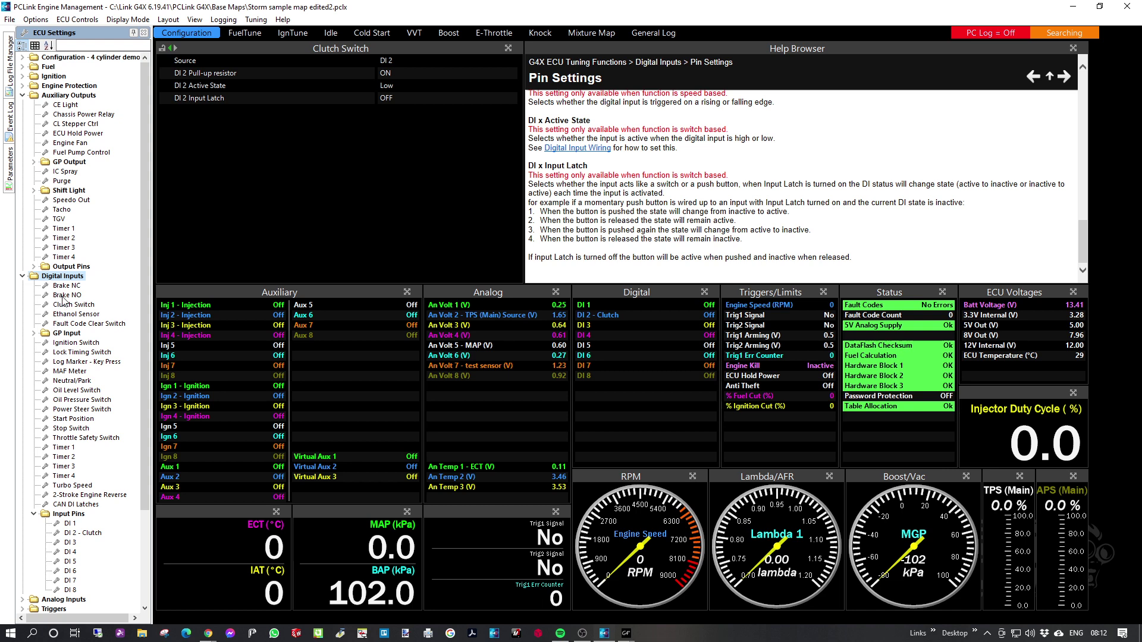
pyautogui.moveTo(150, 276)
pyautogui.mouseDown()
pyautogui.moveTo(149, 301)
pyautogui.moveTo(150, 276)
pyautogui.mouseUp()
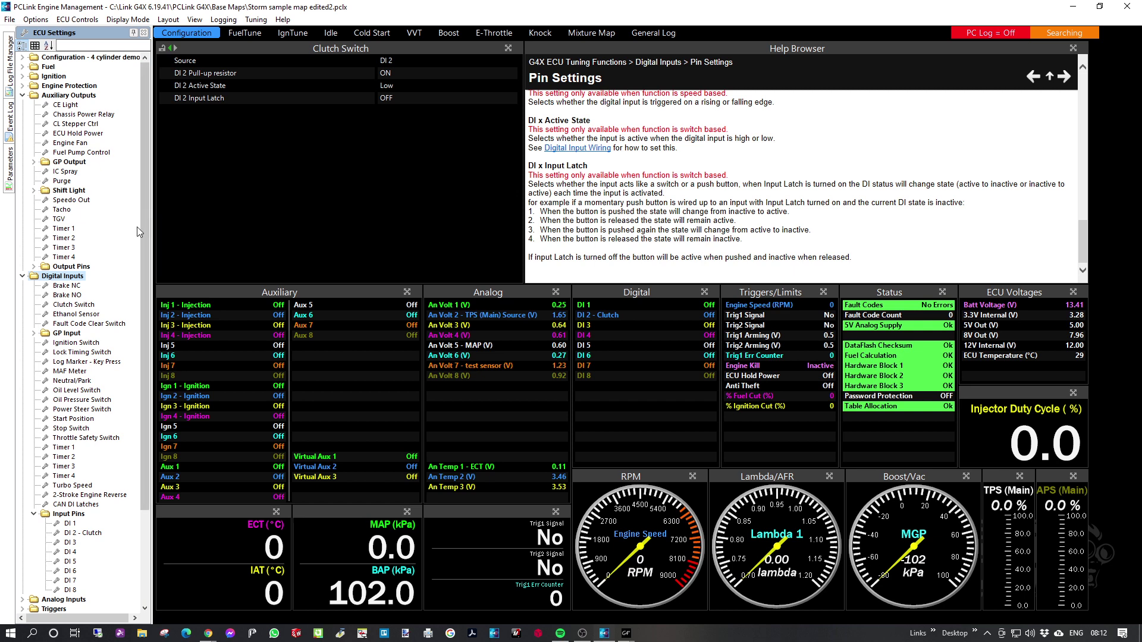
pyautogui.click(23, 96)
pyautogui.click(23, 428)
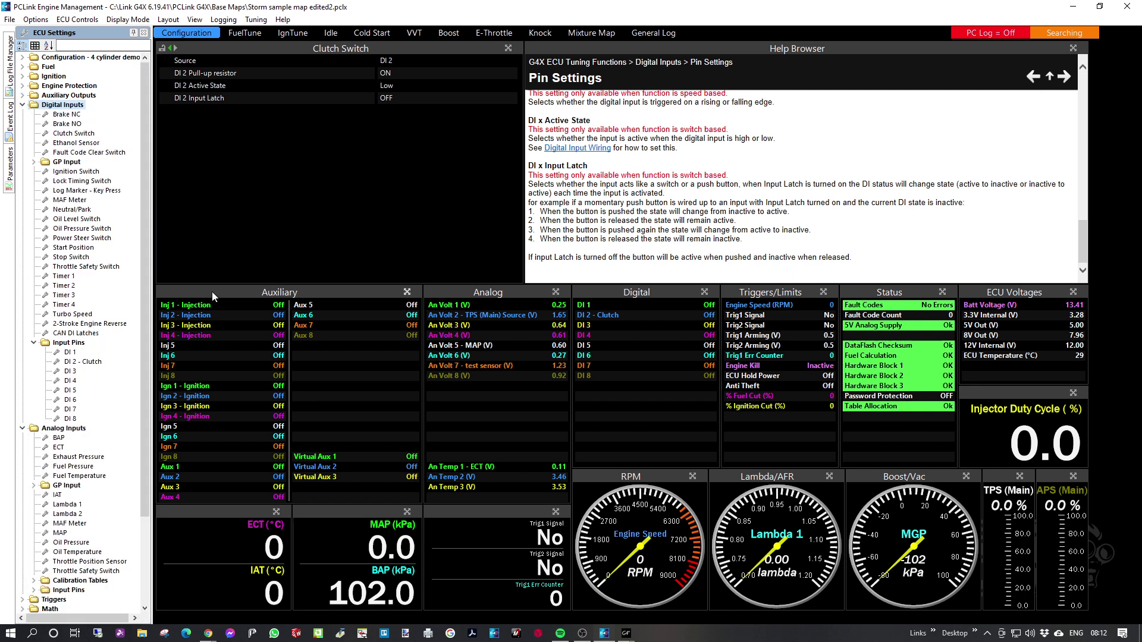
# Expand the analog Input Pins and open the connection list of the An Temp 1 - ECT pin
pyautogui.moveTo(140, 266); pyautogui.dragTo(142, 383)
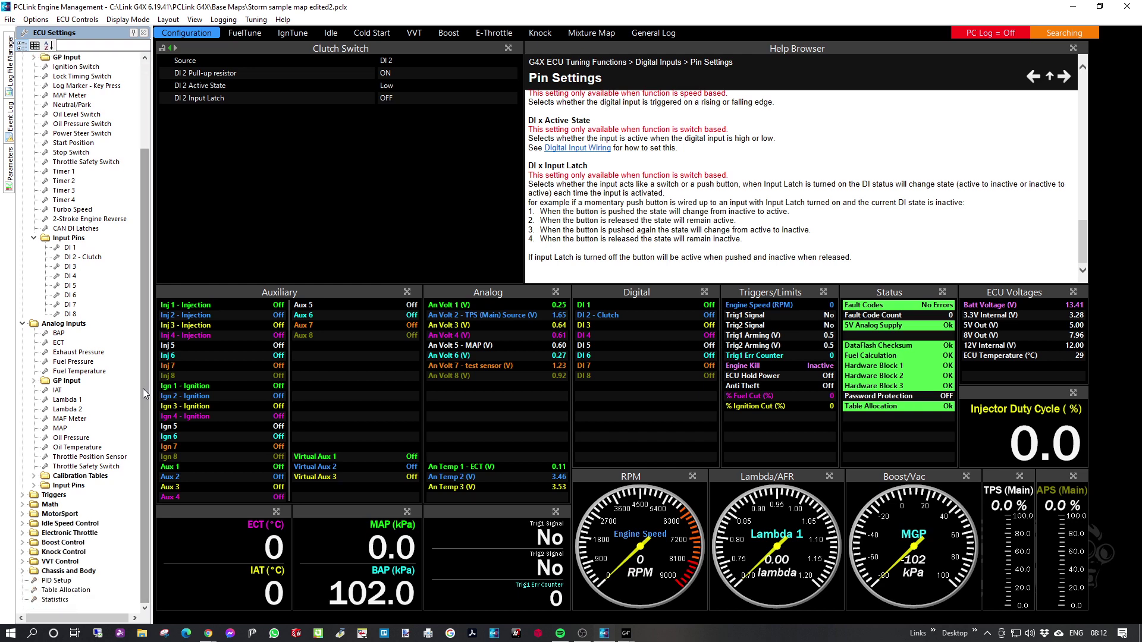
pyautogui.moveTo(143, 377); pyautogui.dragTo(145, 281)
pyautogui.moveTo(148, 269); pyautogui.dragTo(144, 399)
pyautogui.click(34, 485)
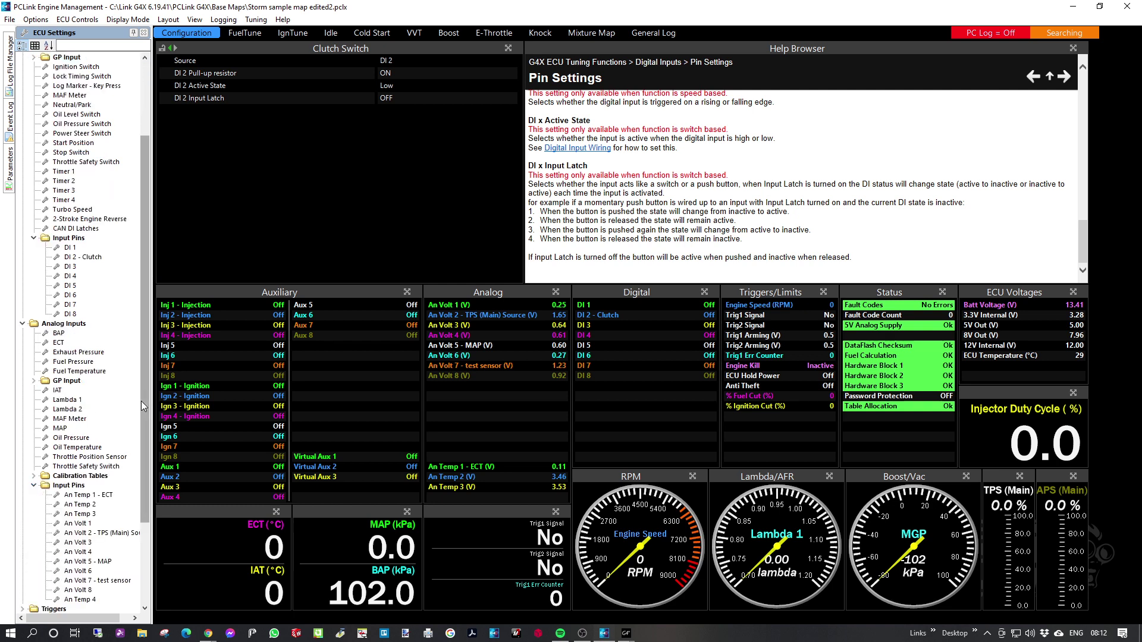
pyautogui.scroll(-4, 99, 386)
pyautogui.click(100, 381)
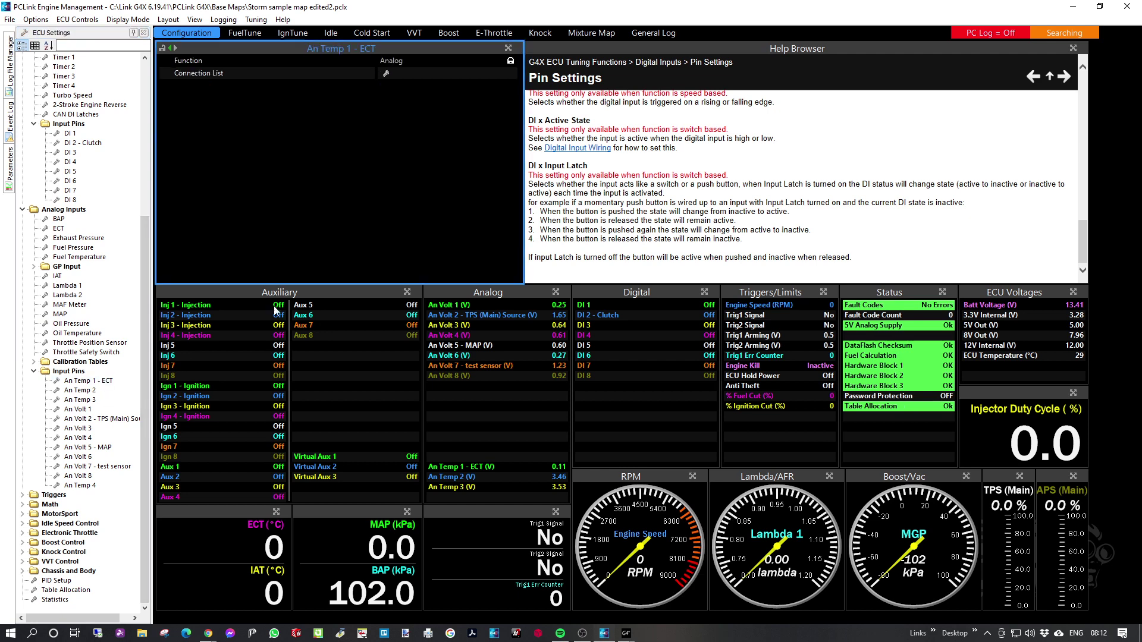
pyautogui.click(389, 74)
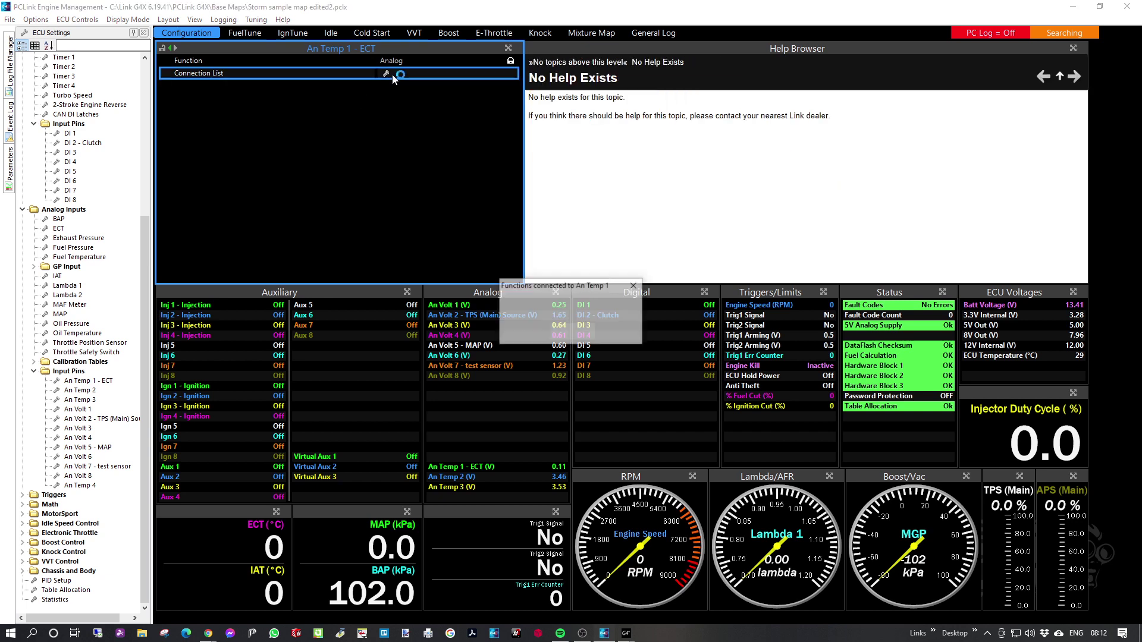
# Open the ECT function from the An Temp 1 connection list, and view the An Temp 2 pin
pyautogui.click(571, 332)
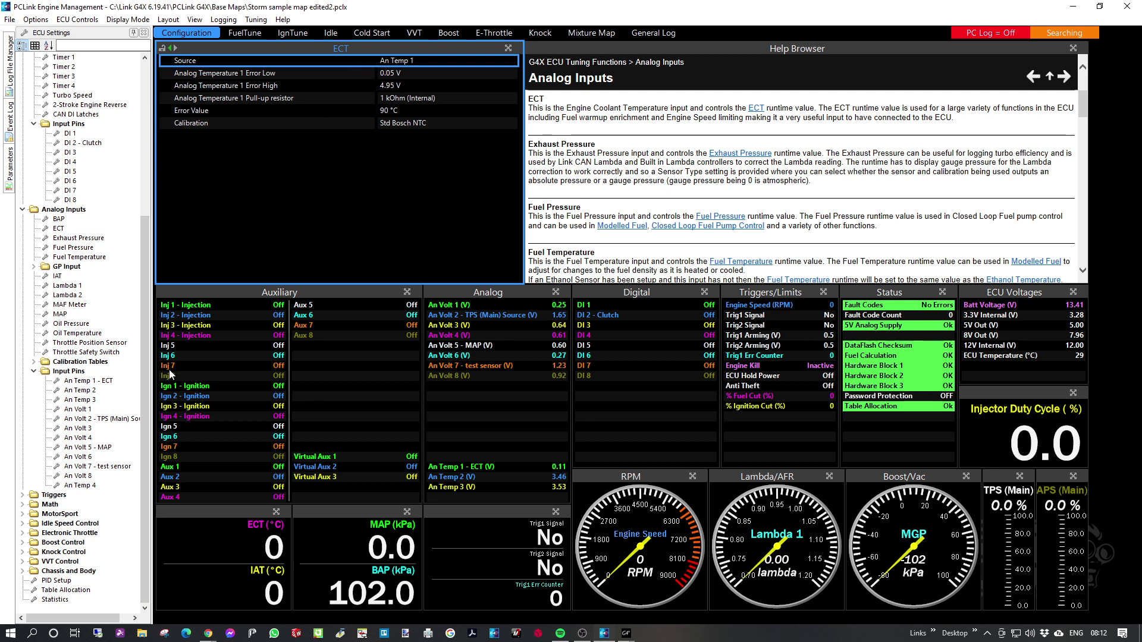
pyautogui.click(87, 392)
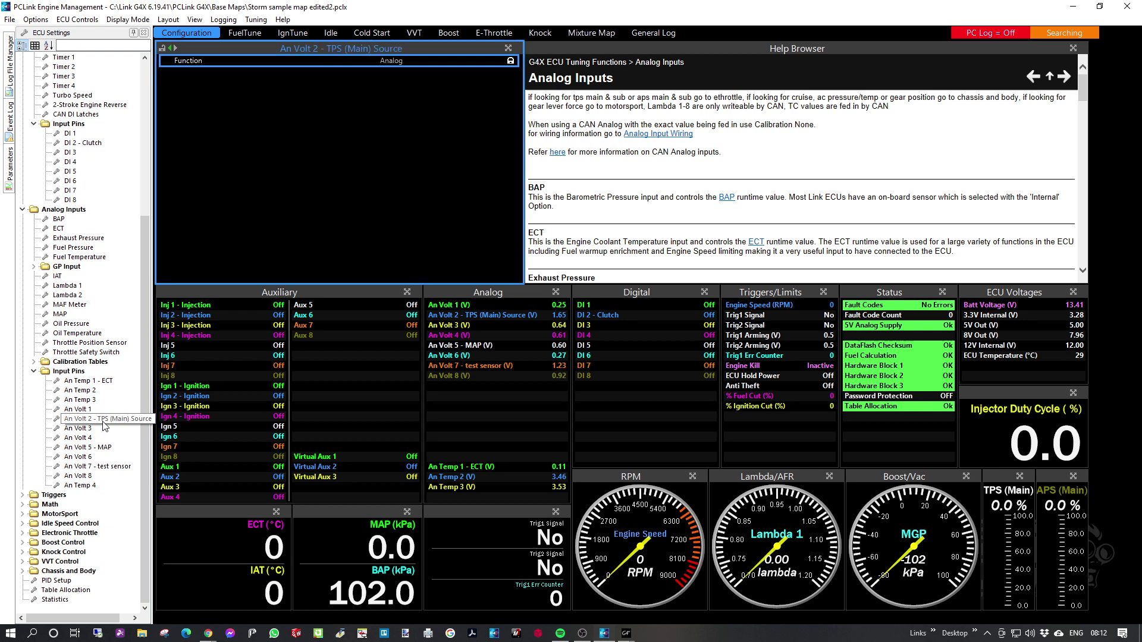
# Open the Throttle Position Sensor function connected to the An Volt 2 pin and set its TPS (Main) Source to None
pyautogui.click(95, 420)
pyautogui.click(112, 423)
pyautogui.doubleClick(112, 424)
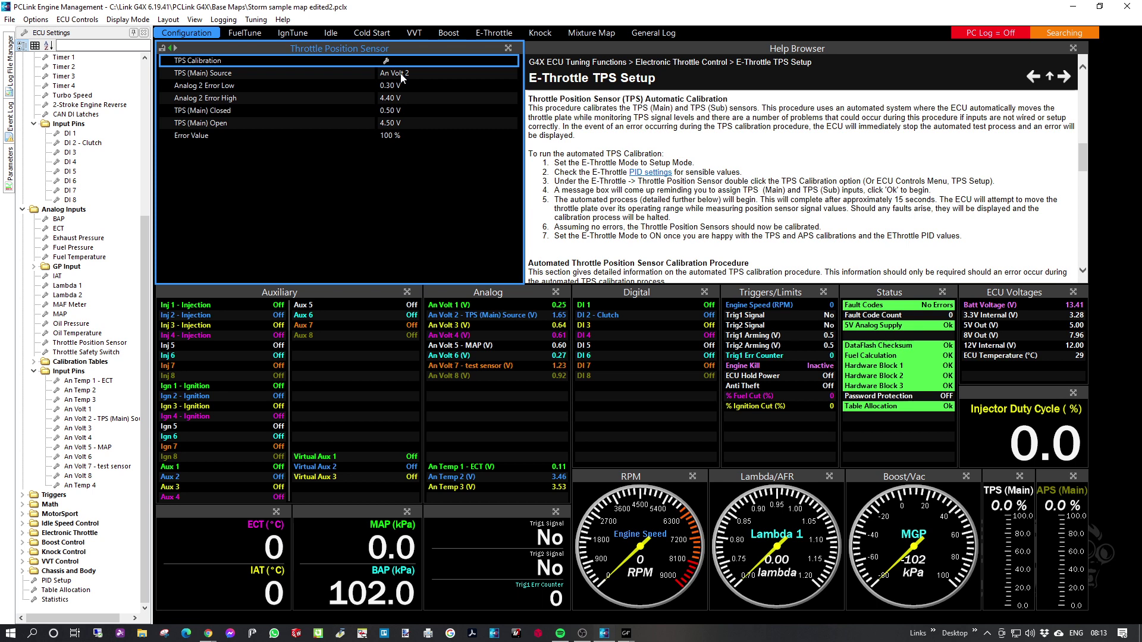
pyautogui.click(402, 72)
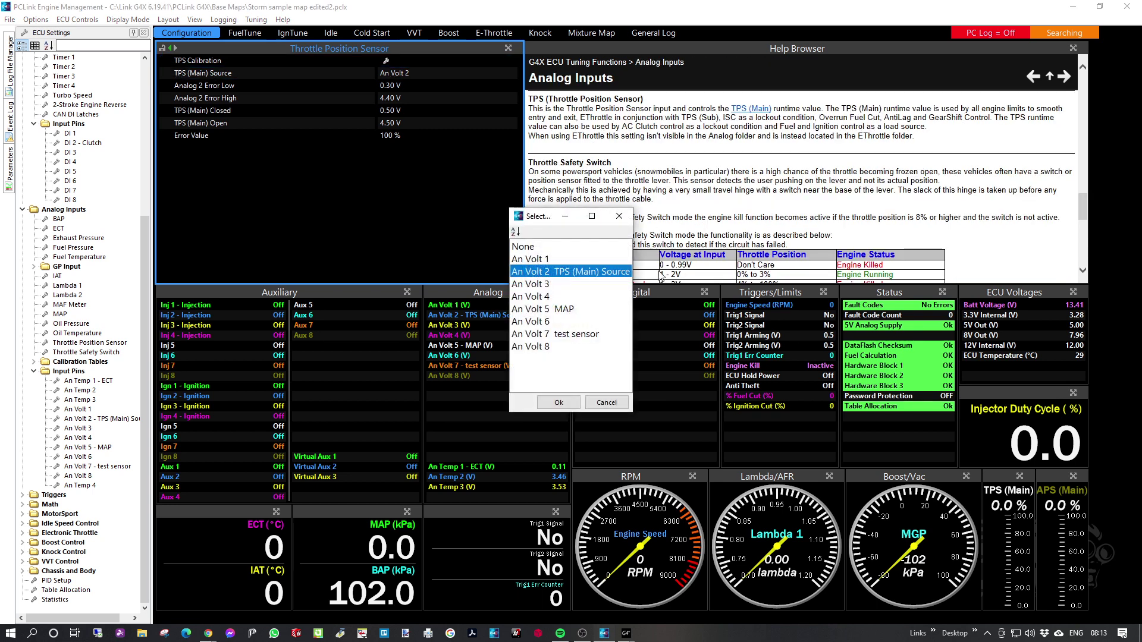
pyautogui.click(535, 246)
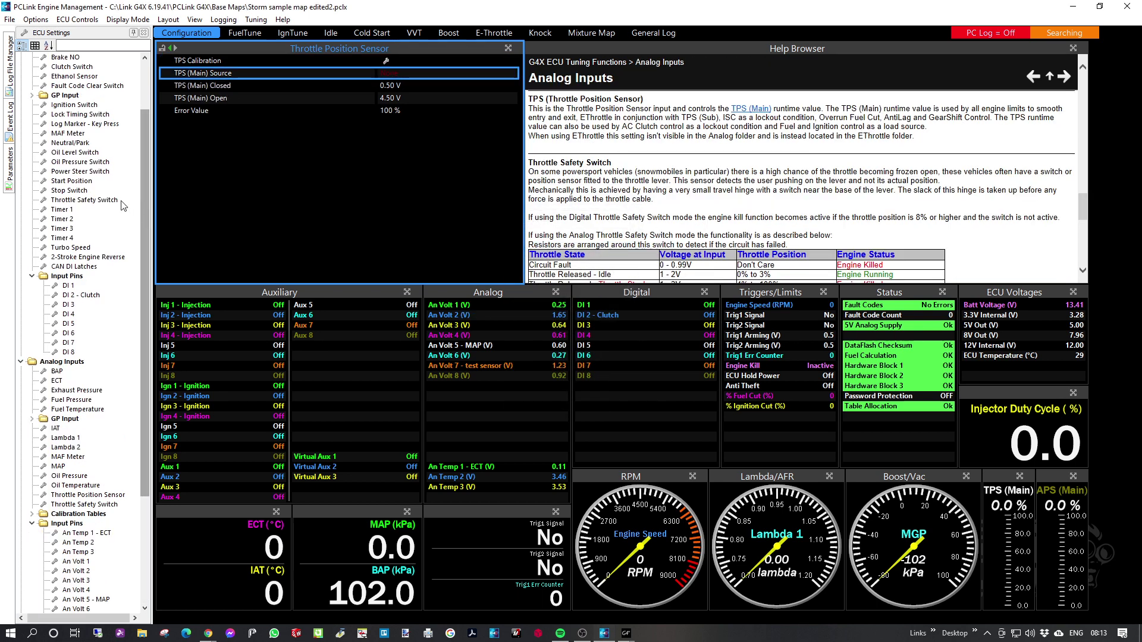
# Set the source of the Oil Pressure analog input to An Volt 2
pyautogui.moveTo(141, 134); pyautogui.dragTo(161, 162)
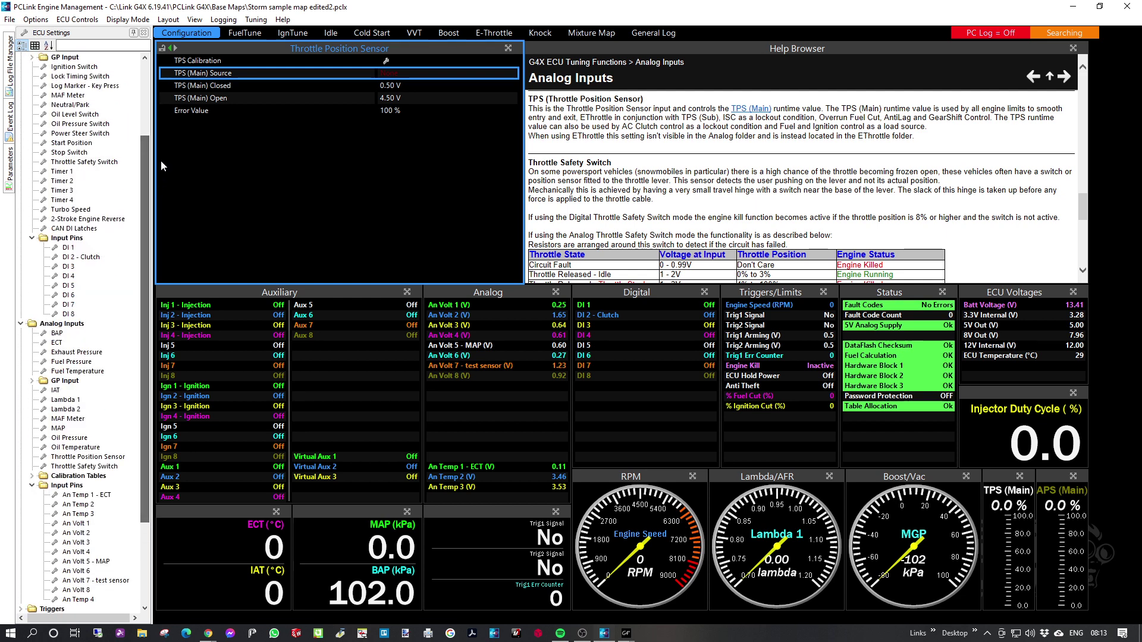
pyautogui.click(77, 439)
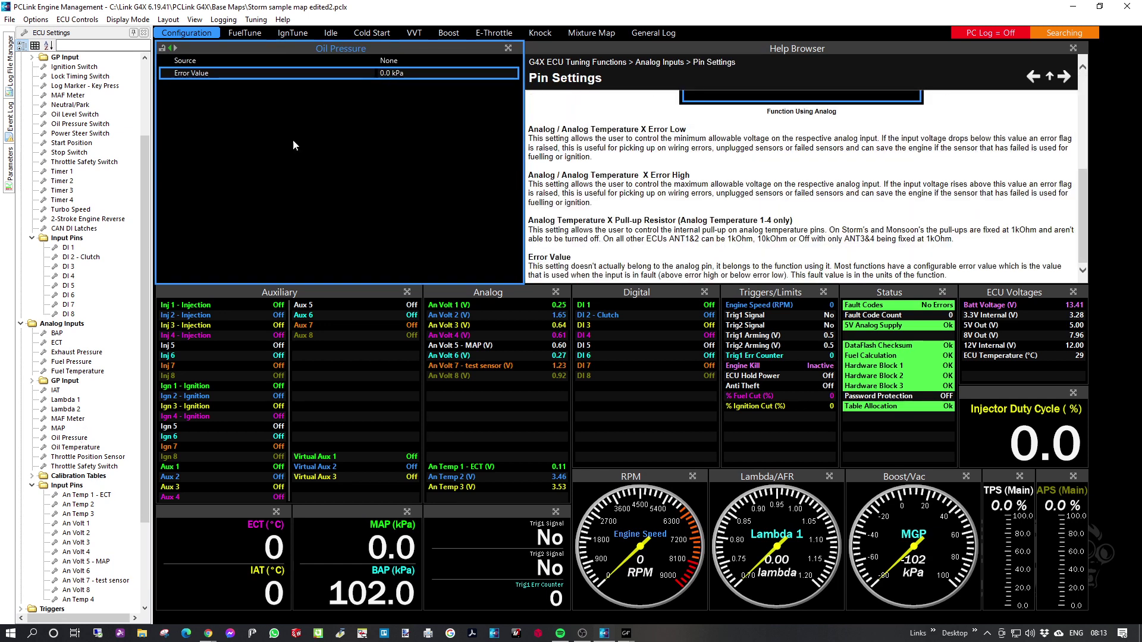
pyautogui.click(395, 61)
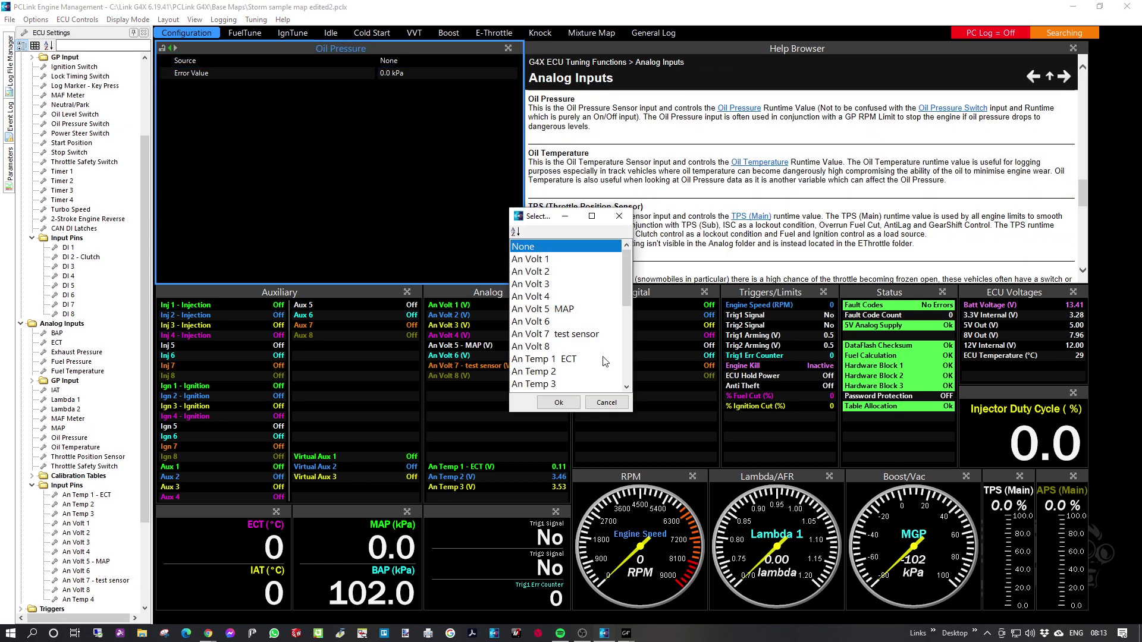
pyautogui.click(549, 271)
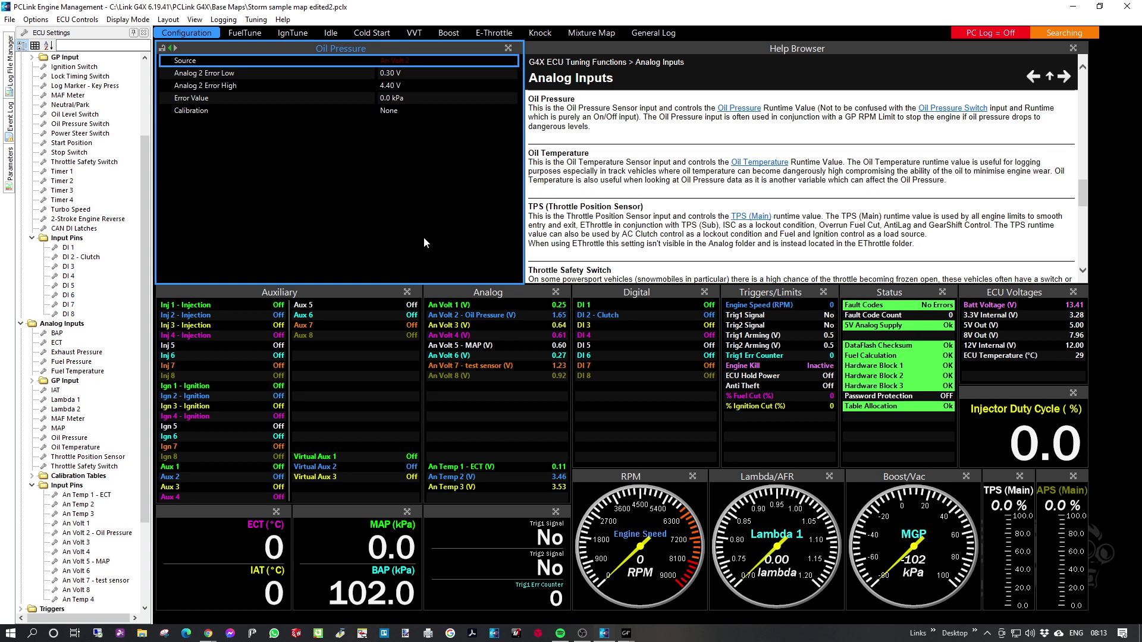